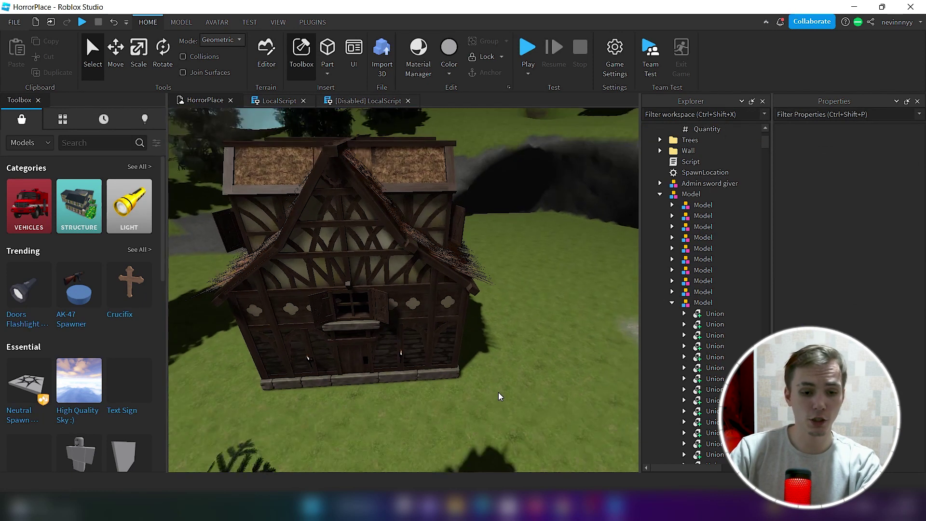
# - Examine the timber house's front wall, wooden door and wall torches up close
pyautogui.press('w')
pyautogui.moveTo(498, 393); pyautogui.dragTo(499, 393, button='right')
pyautogui.press('s')
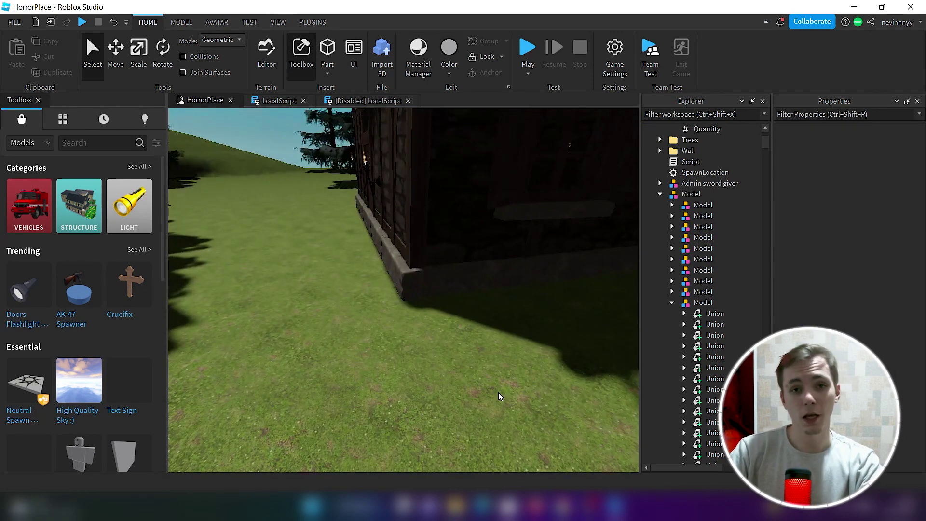
pyautogui.press('d')
pyautogui.moveTo(499, 392); pyautogui.dragTo(499, 393, button='right')
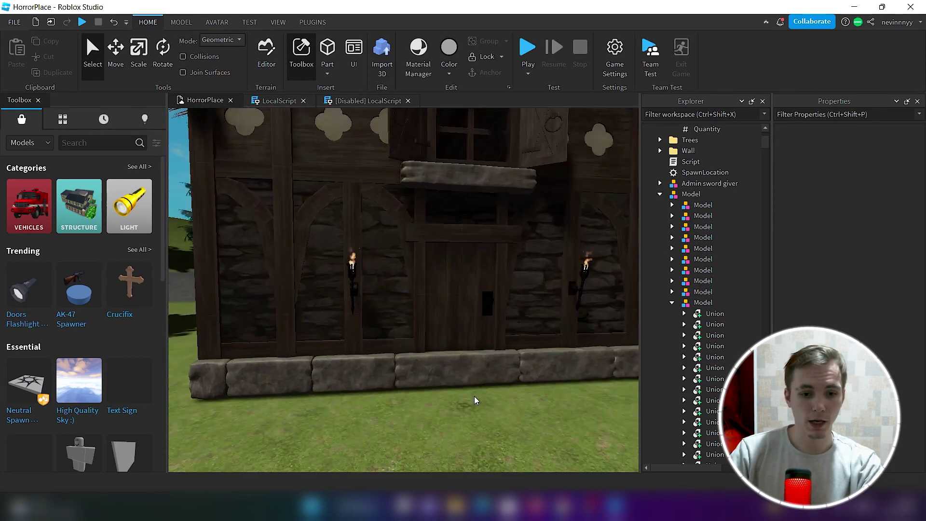
pyautogui.scroll(5, 474, 396)
pyautogui.press('d')
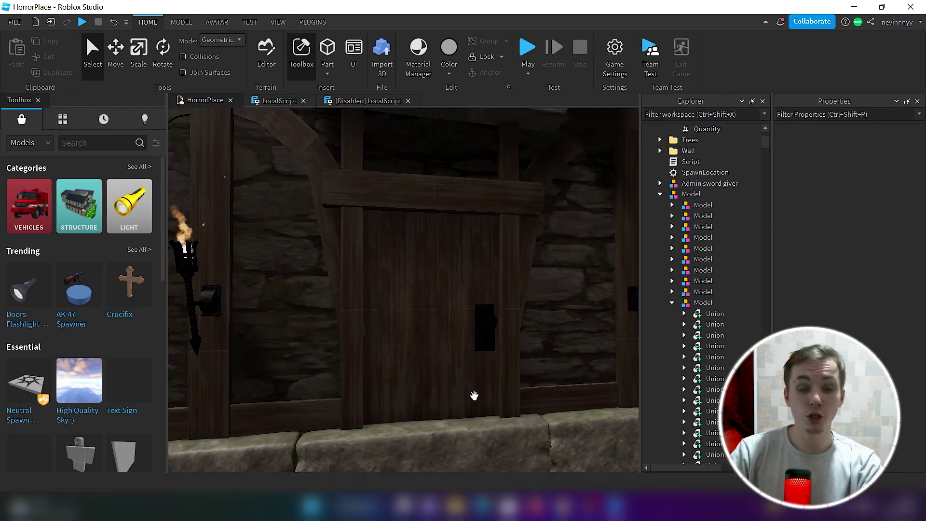
pyautogui.press('d')
pyautogui.moveTo(474, 396); pyautogui.dragTo(474, 395, button='right')
pyautogui.scroll(2, 474, 395)
pyautogui.scroll(1, 474, 395)
pyautogui.scroll(-2, 474, 395)
pyautogui.scroll(-2, 475, 396)
# - Examine the house's thatched roof edge and the open shuttered window above it
pyautogui.press('e')
pyautogui.scroll(3, 474, 395)
pyautogui.scroll(-2, 474, 395)
pyautogui.scroll(2, 474, 396)
pyautogui.scroll(-3, 475, 396)
pyautogui.scroll(3, 474, 395)
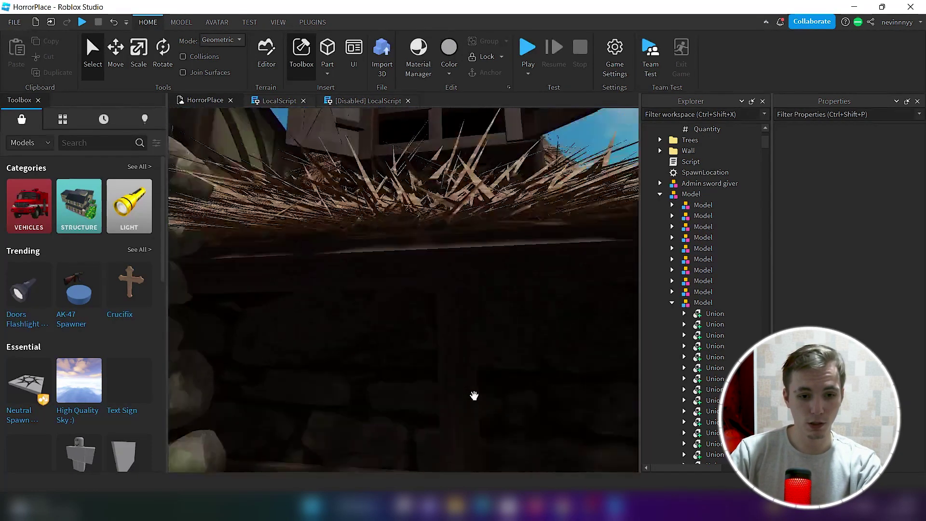
pyautogui.press('w')
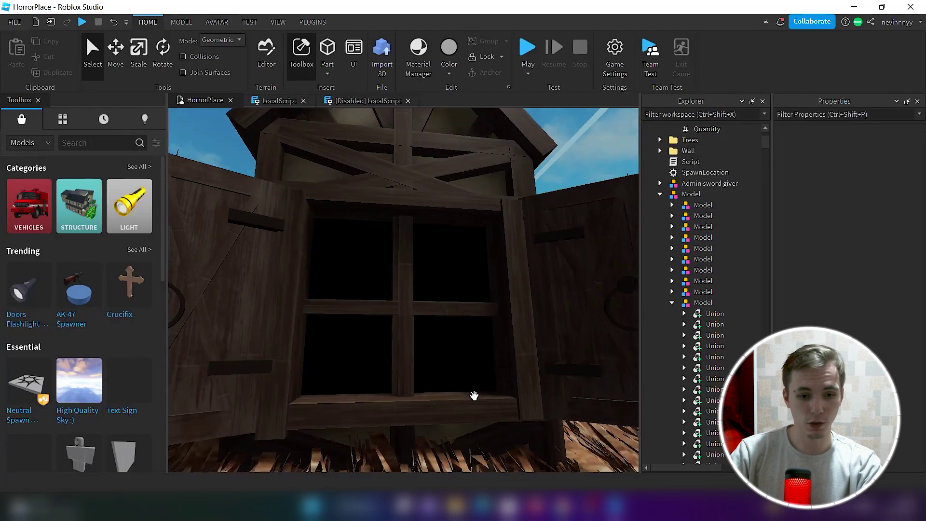
pyautogui.press('e')
# - Look over the grass clearing and cave entrance beyond the end of the stone path
pyautogui.moveTo(475, 395); pyautogui.dragTo(437, 423, button='right')
pyautogui.press('s')
pyautogui.press('s')
pyautogui.press('w')
pyautogui.press('s')
pyautogui.press('w')
pyautogui.press('w')
pyautogui.press('d')
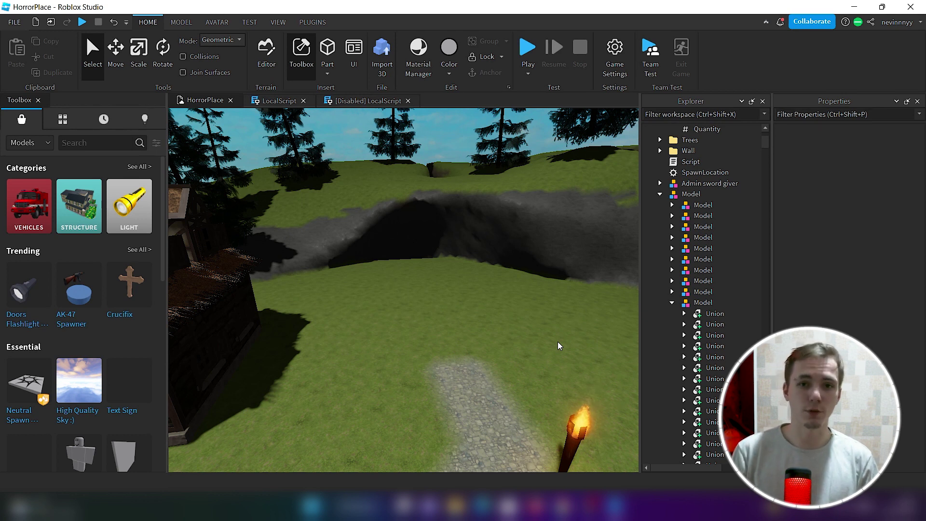
pyautogui.scroll(3, 430, 296)
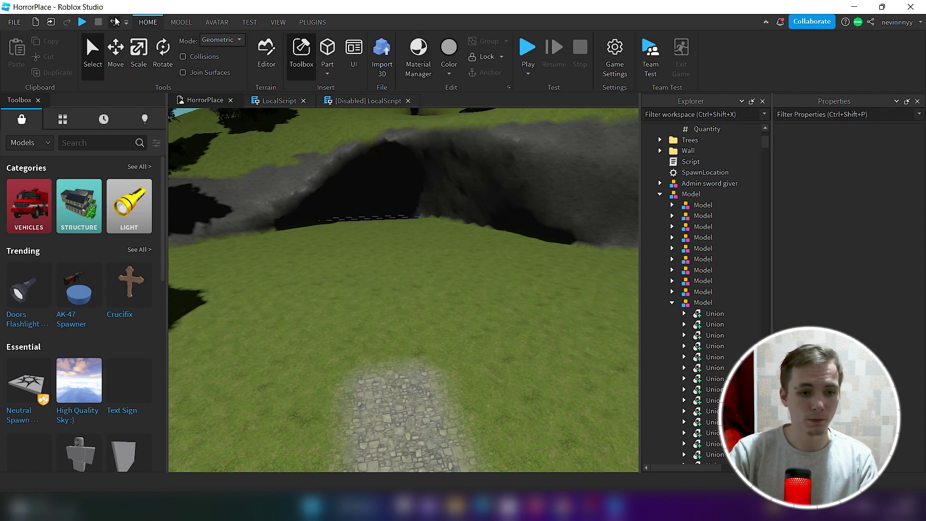
# - Set the rotation snap increment to 45° and the move snap increment to 0.5 studs
pyautogui.click(180, 24)
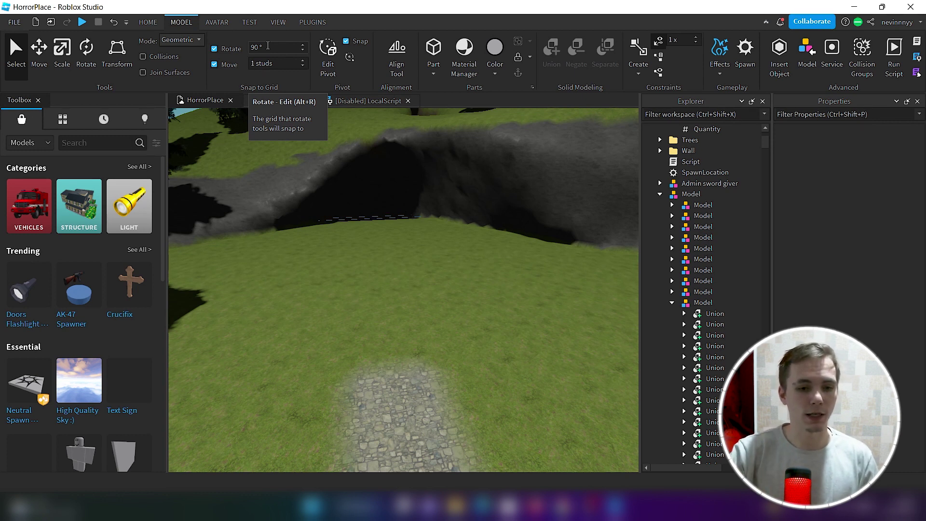
pyautogui.click(280, 46)
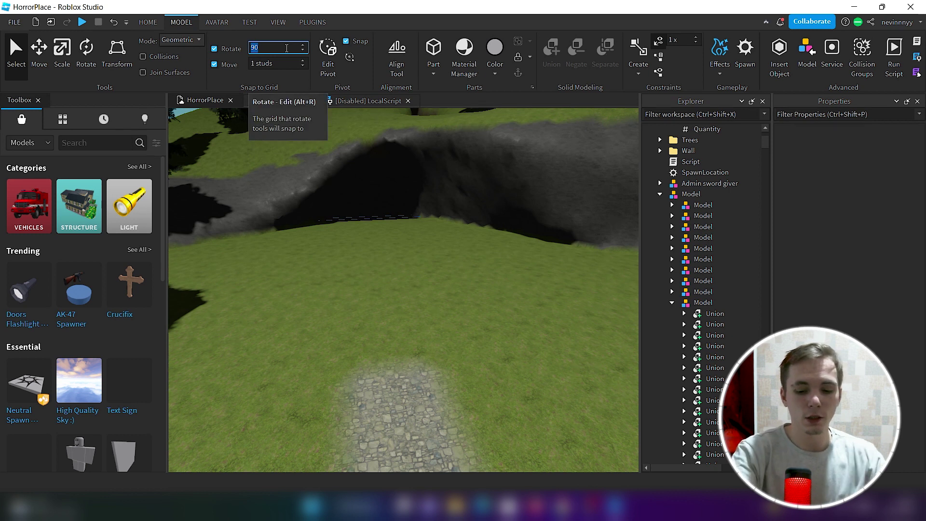
pyautogui.write('45')
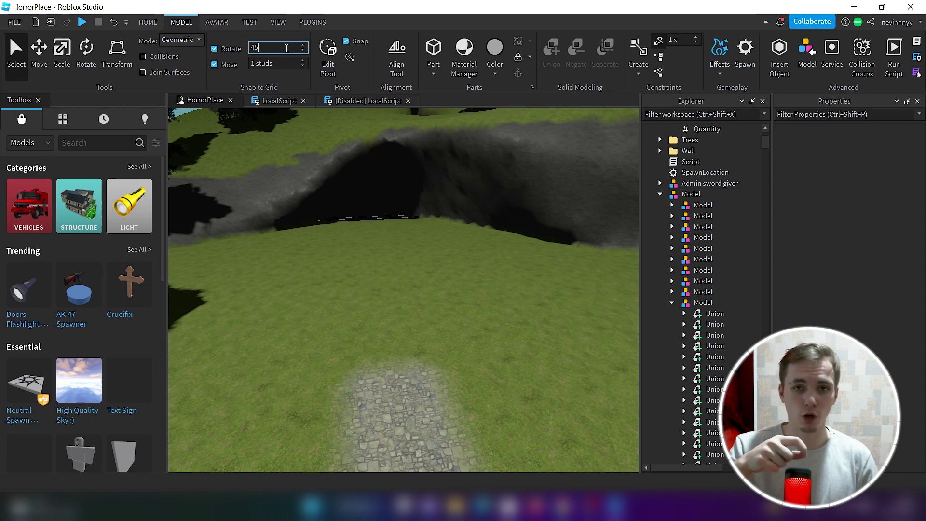
pyautogui.press('Return')
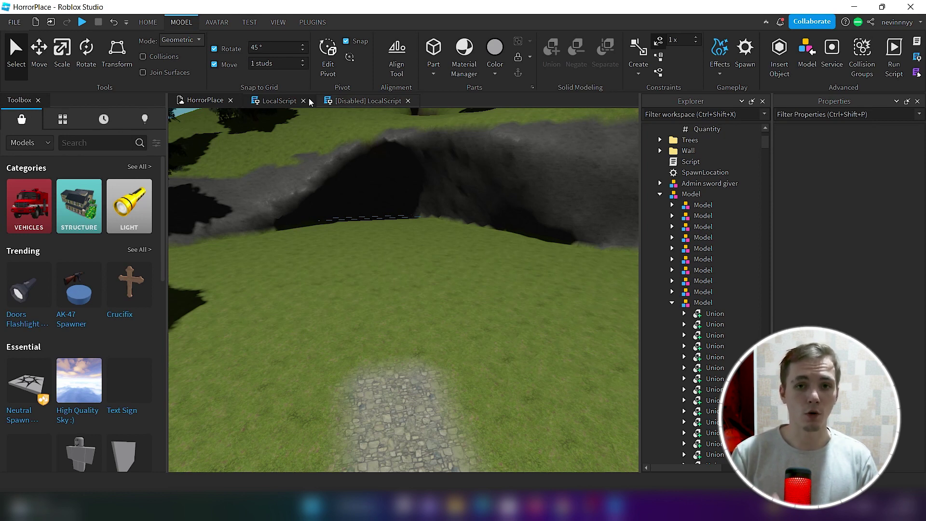
pyautogui.click(263, 64)
pyautogui.write('0.')
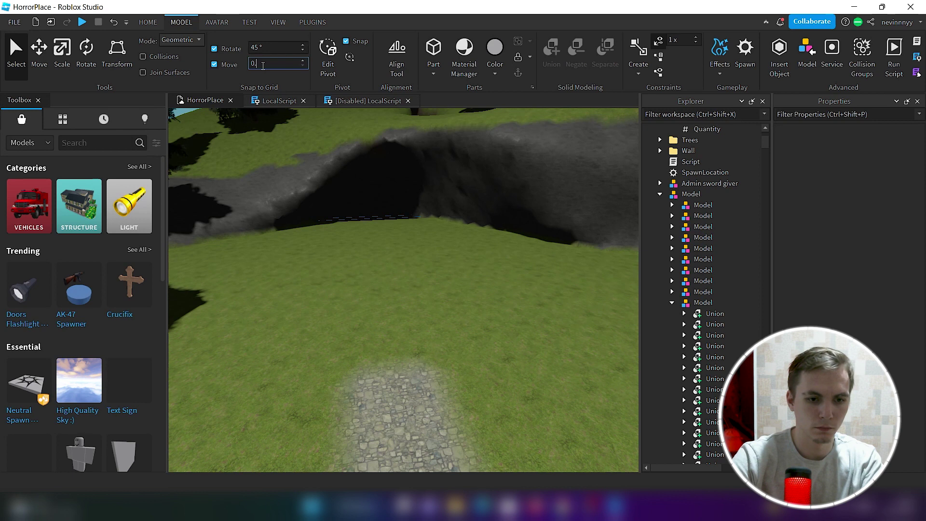
pyautogui.write('5')
pyautogui.click(399, 211)
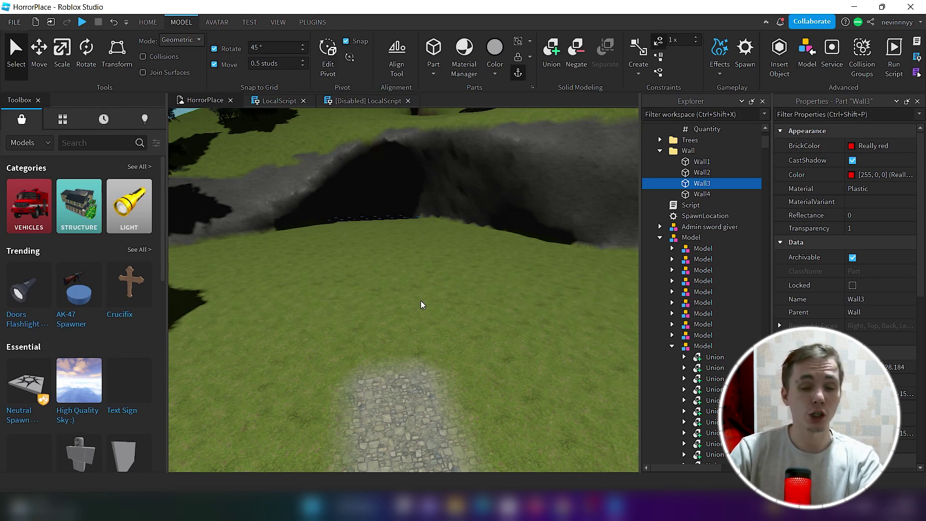
# - Insert an R15 Block Rig beside the stone path with the Rig Builder
pyautogui.moveTo(421, 377); pyautogui.dragTo(421, 377, button='right')
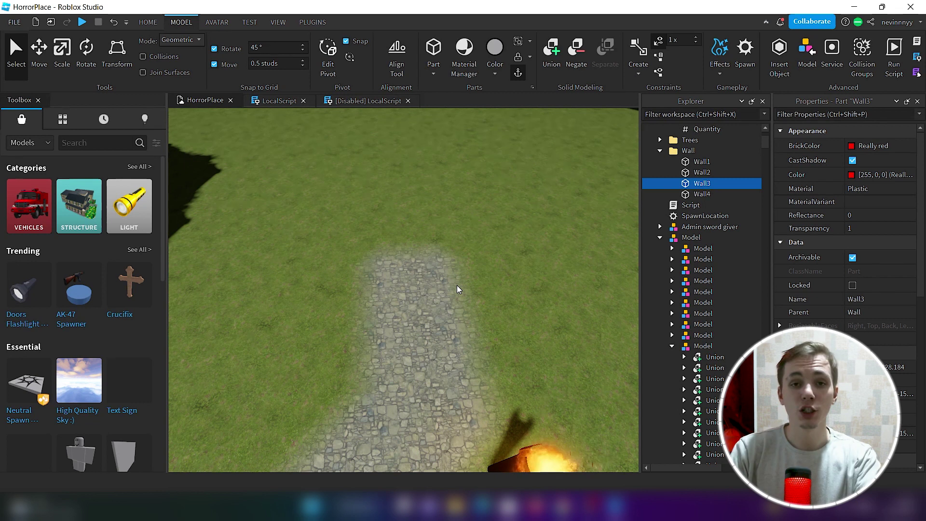
pyautogui.click(216, 23)
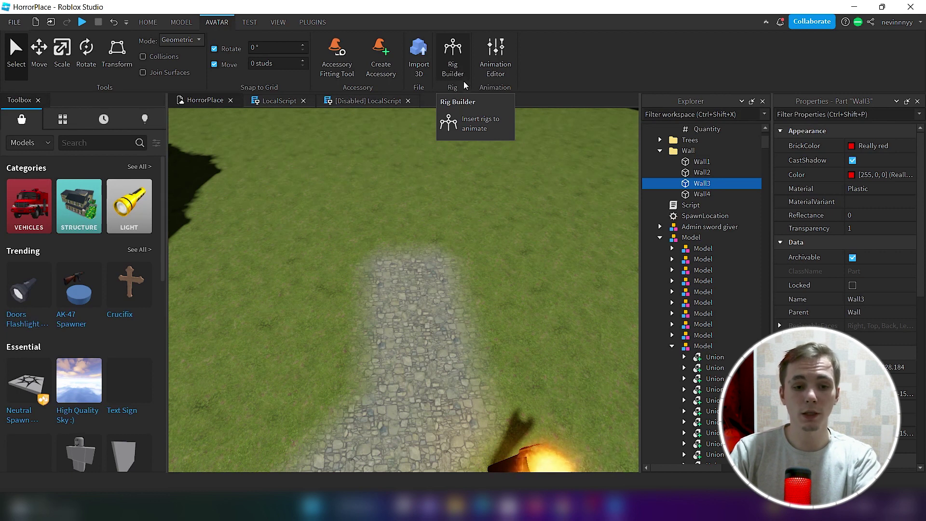
pyautogui.click(458, 58)
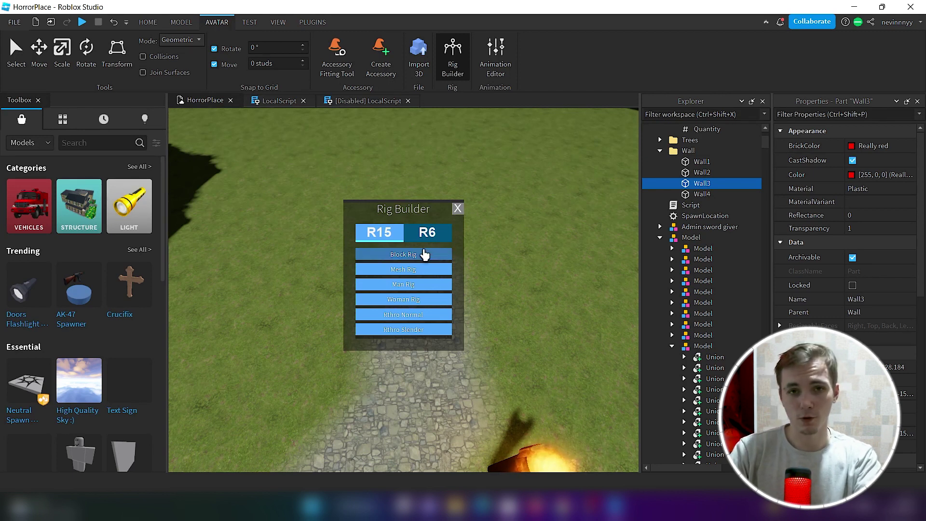
pyautogui.click(404, 256)
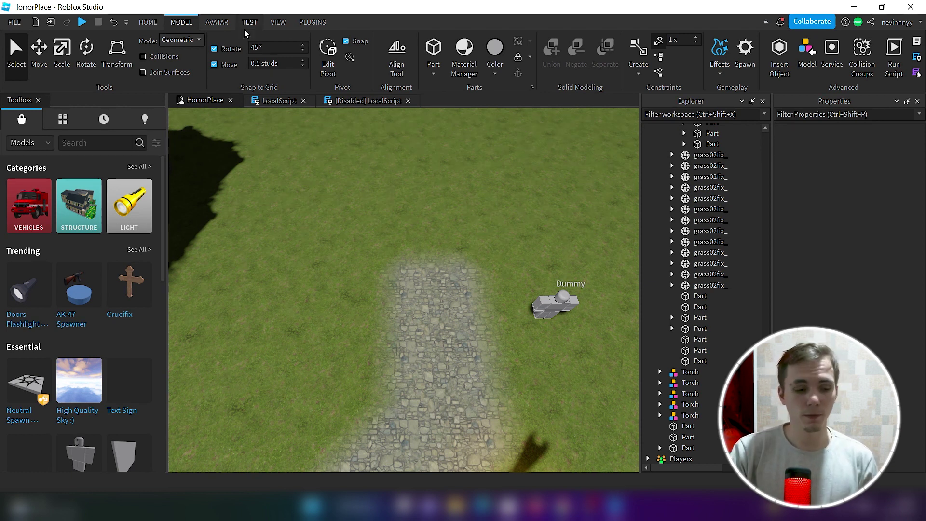
# - Search the model library for "horror texture pack" and insert the first Horror Game Texture Pack
pyautogui.click(79, 144)
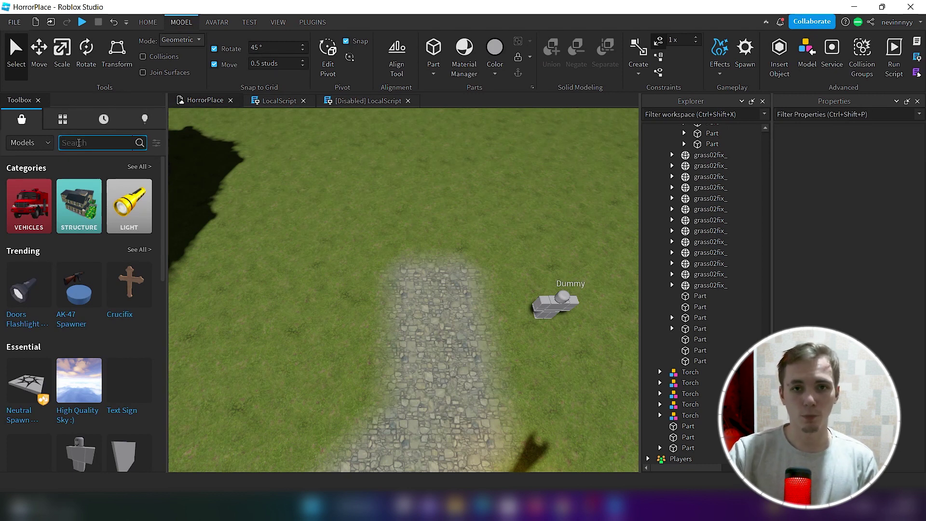
pyautogui.write('horror texture')
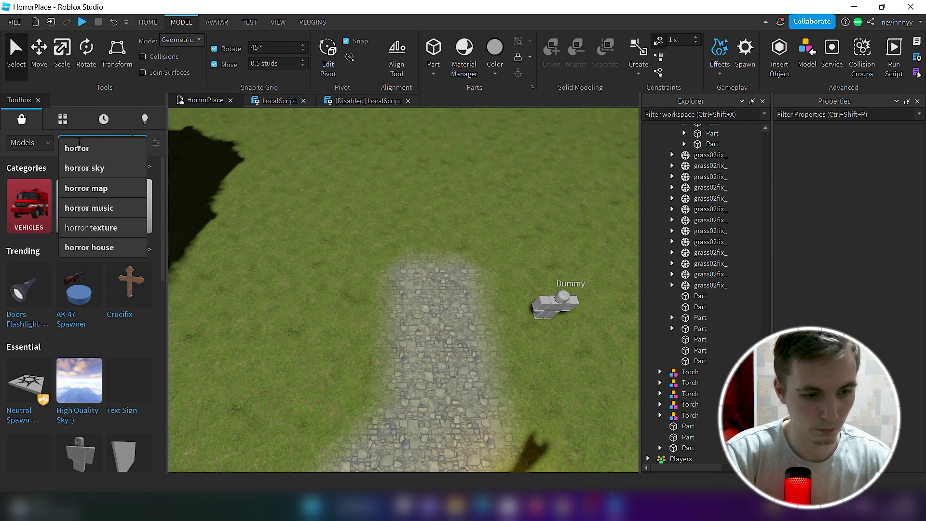
pyautogui.click(113, 170)
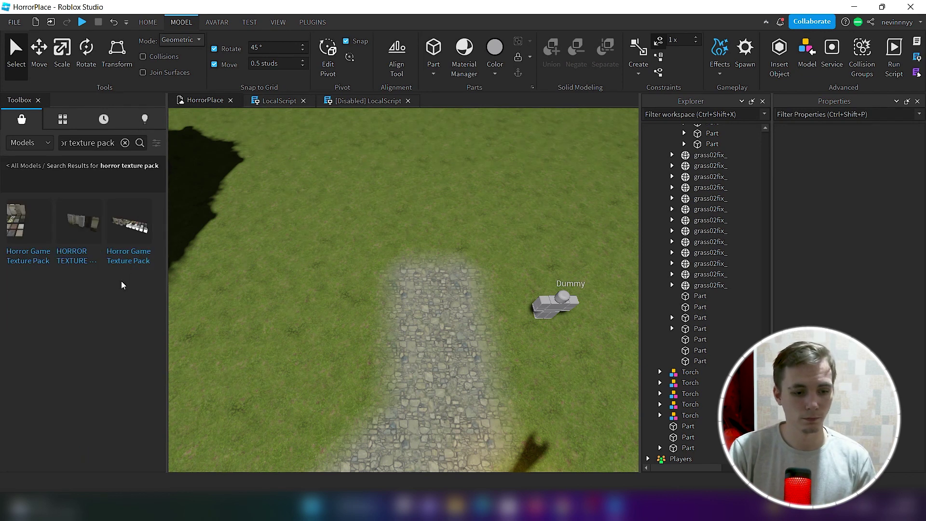
pyautogui.click(19, 228)
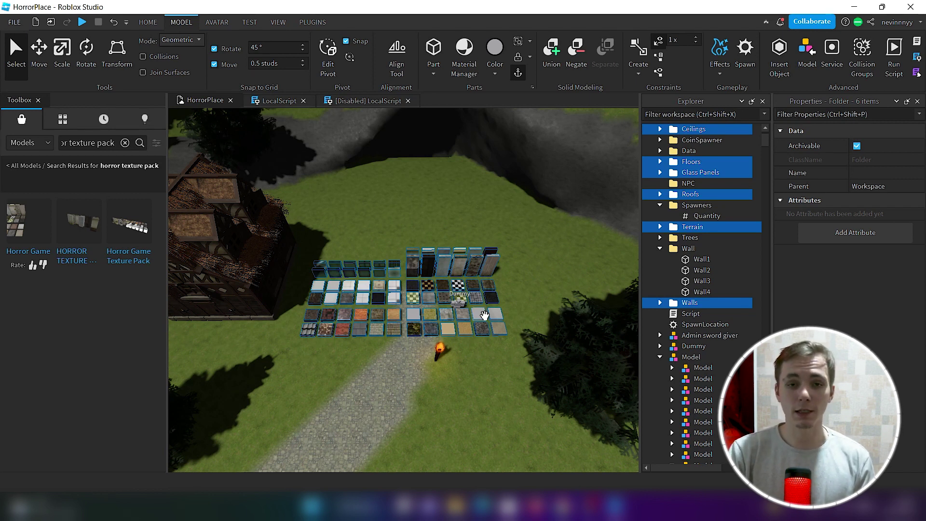
pyautogui.moveTo(485, 315); pyautogui.dragTo(386, 308, button='right')
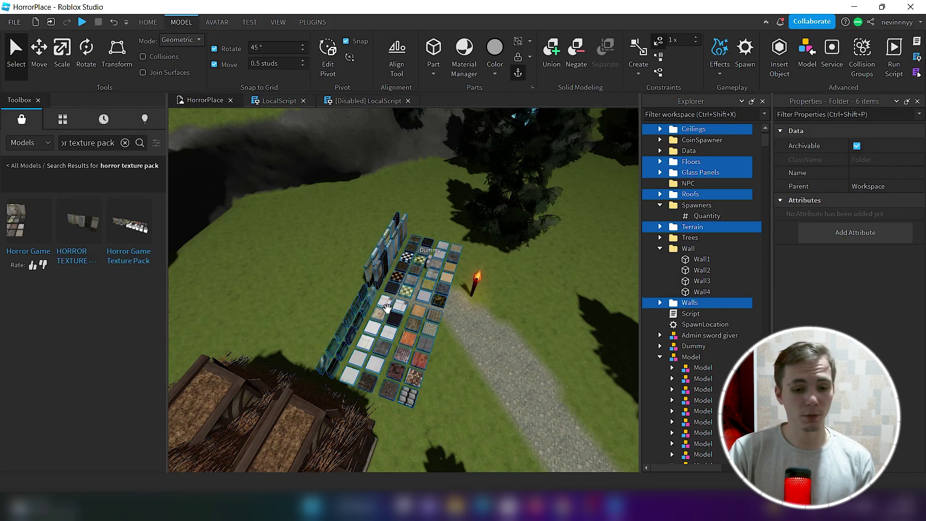
# - Move the inserted texture samples in groups from the end of the stone path to the grass beyond the torch
pyautogui.click(398, 280)
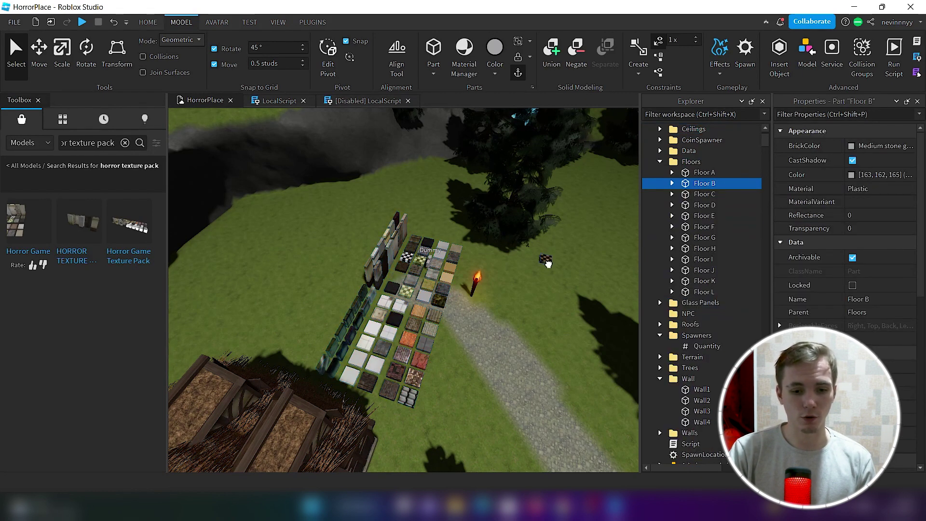
pyautogui.moveTo(344, 202); pyautogui.dragTo(453, 410)
pyautogui.moveTo(410, 347); pyautogui.dragTo(589, 299)
pyautogui.moveTo(308, 313); pyautogui.dragTo(402, 370)
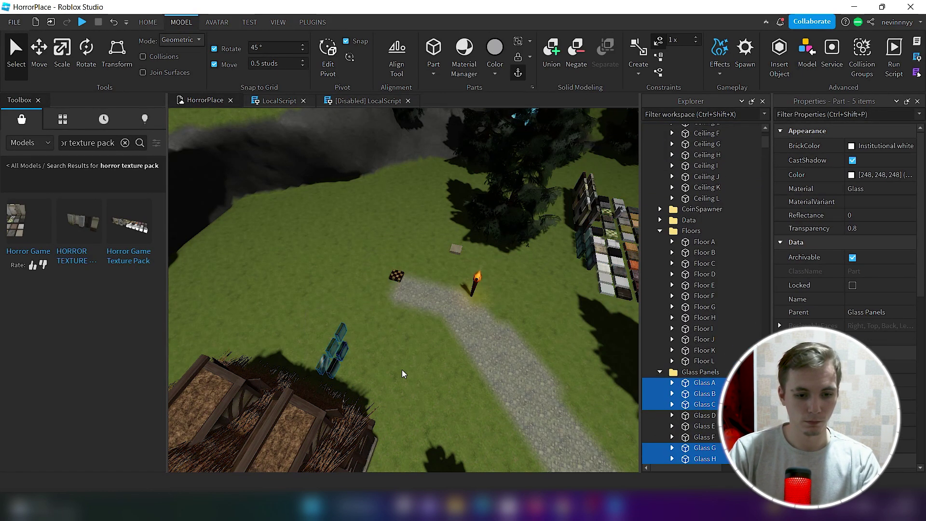
pyautogui.moveTo(337, 352); pyautogui.dragTo(555, 304)
pyautogui.moveTo(455, 249); pyautogui.dragTo(514, 256)
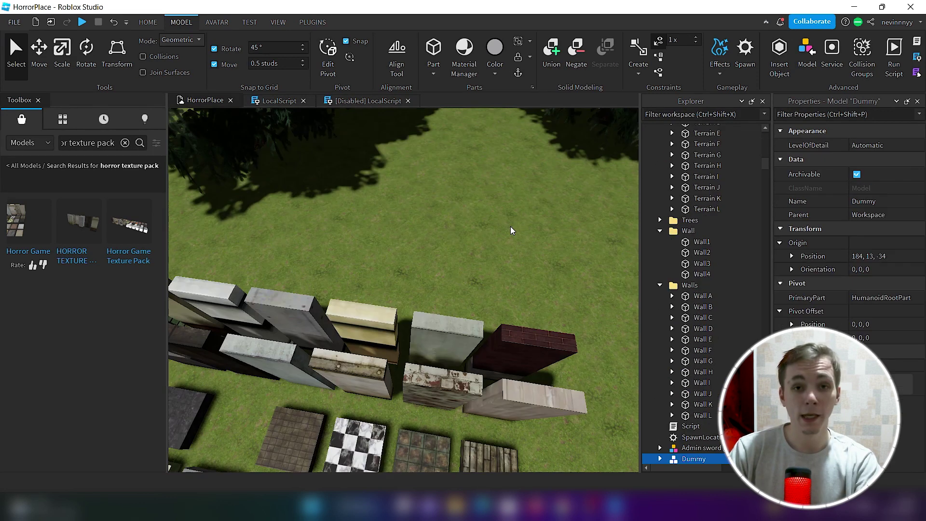
# - Pull the dark brick Wall F sample out of the wall row and duplicate it
pyautogui.moveTo(557, 335); pyautogui.dragTo(463, 267)
pyautogui.press('f')
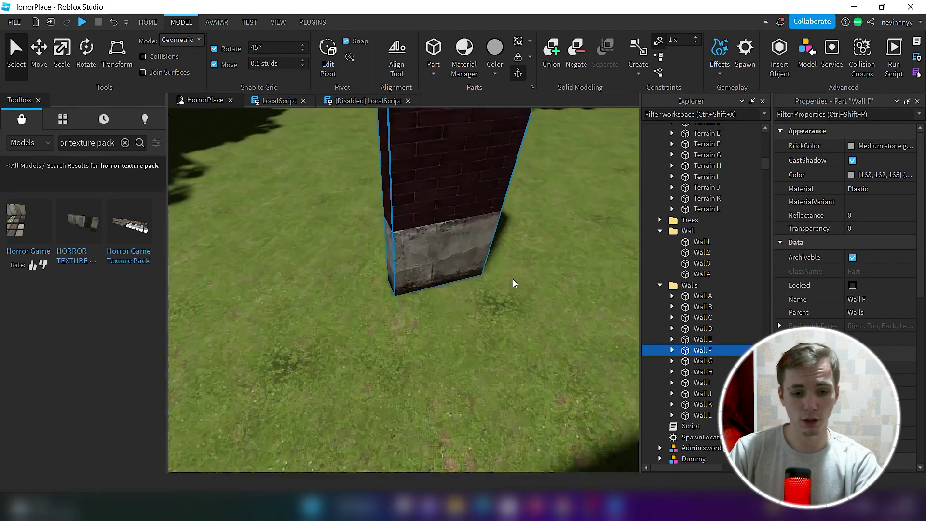
pyautogui.moveTo(512, 279); pyautogui.dragTo(514, 278, button='right')
pyautogui.scroll(-3, 513, 279)
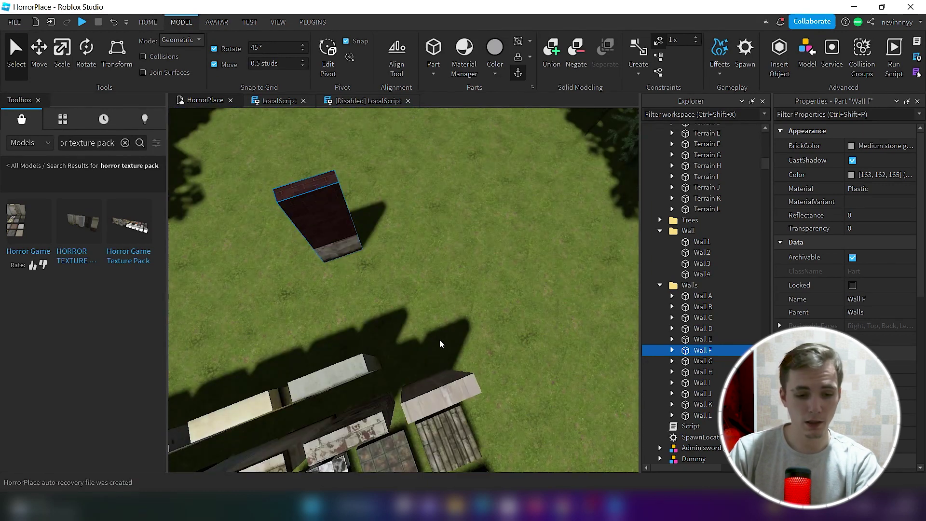
pyautogui.moveTo(326, 221); pyautogui.dragTo(323, 284)
pyautogui.hotkey('ctrl', 'd')
# - Scale the copied Wall F into a large flat slab on the grass at the end of the stone path
pyautogui.moveTo(421, 282); pyautogui.dragTo(421, 282, button='right')
pyautogui.scroll(-5, 422, 282)
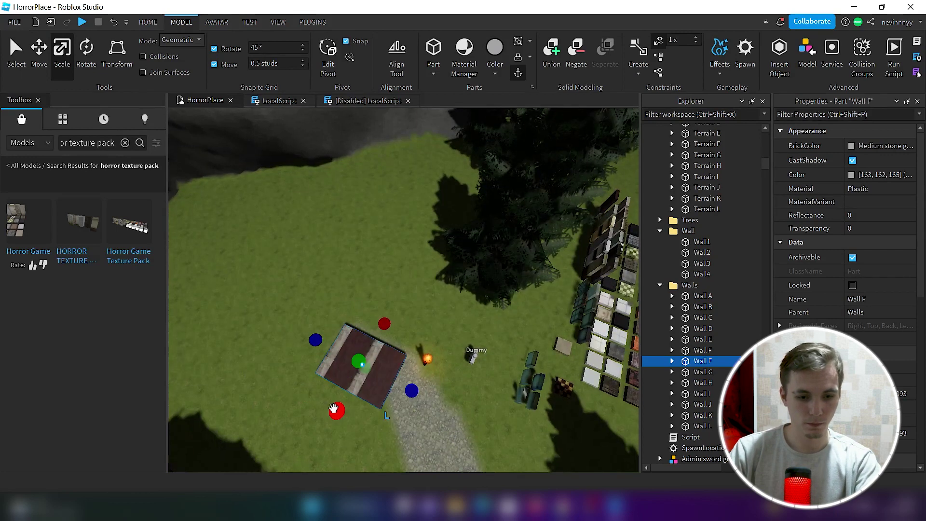
pyautogui.moveTo(338, 411); pyautogui.dragTo(322, 437)
pyautogui.moveTo(314, 341); pyautogui.dragTo(246, 294)
pyautogui.moveTo(353, 302); pyautogui.dragTo(374, 277)
pyautogui.moveTo(275, 414); pyautogui.dragTo(267, 435)
pyautogui.moveTo(374, 277); pyautogui.dragTo(386, 258)
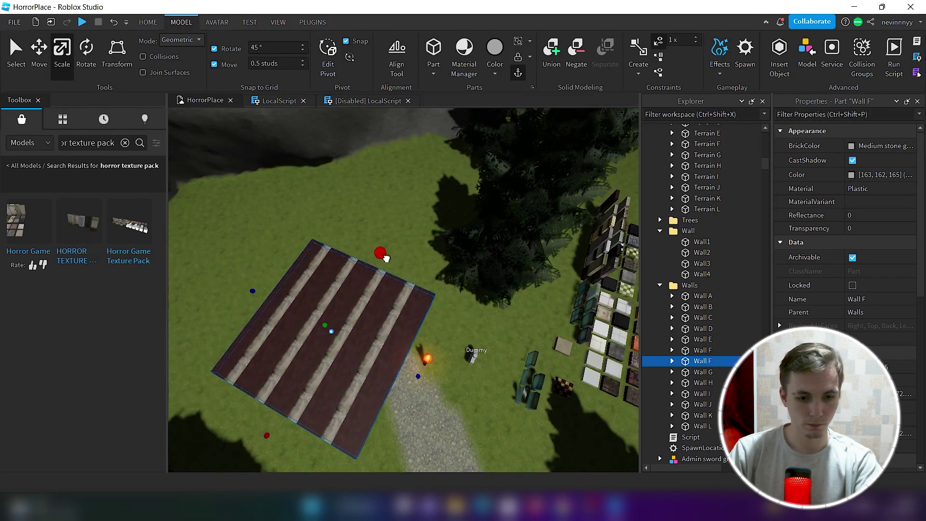
pyautogui.moveTo(386, 258); pyautogui.dragTo(413, 339, button='right')
pyautogui.scroll(5, 413, 340)
pyautogui.moveTo(542, 316); pyautogui.dragTo(409, 265)
pyautogui.moveTo(410, 264); pyautogui.dragTo(425, 248, button='right')
pyautogui.moveTo(425, 248); pyautogui.dragTo(487, 318)
pyautogui.moveTo(459, 401); pyautogui.dragTo(459, 402, button='right')
pyautogui.click(449, 347)
pyautogui.click(447, 432)
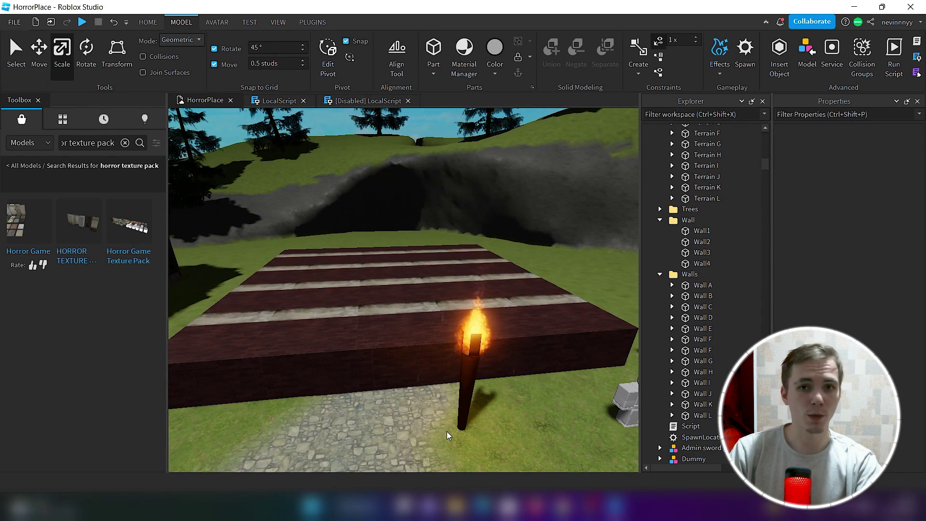
# - Examine how the brick wall texture repeats across the slab's top surface
pyautogui.click(388, 290)
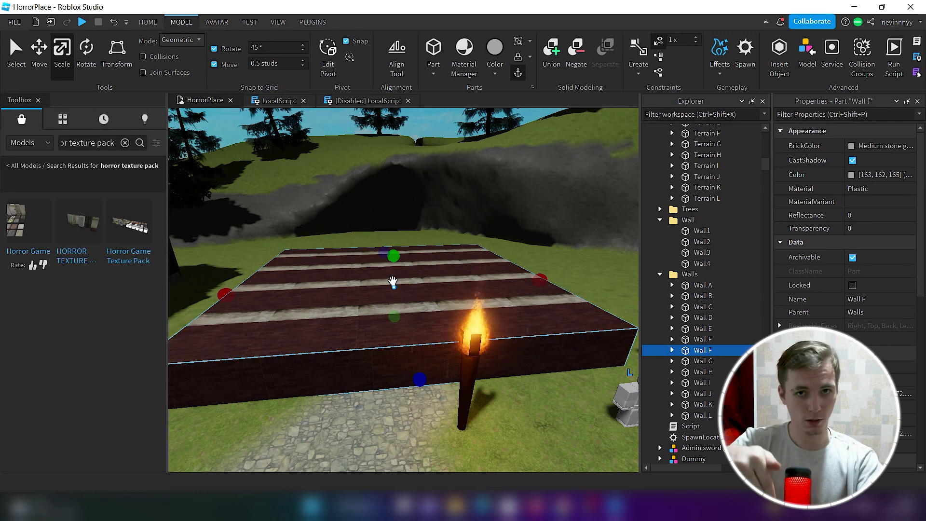
pyautogui.press('w')
pyautogui.moveTo(408, 302); pyautogui.dragTo(409, 302, button='right')
pyautogui.press('e')
pyautogui.press('a')
pyautogui.press('w')
pyautogui.press('d')
pyautogui.press('w')
pyautogui.press('e')
pyautogui.press('w')
pyautogui.press('e')
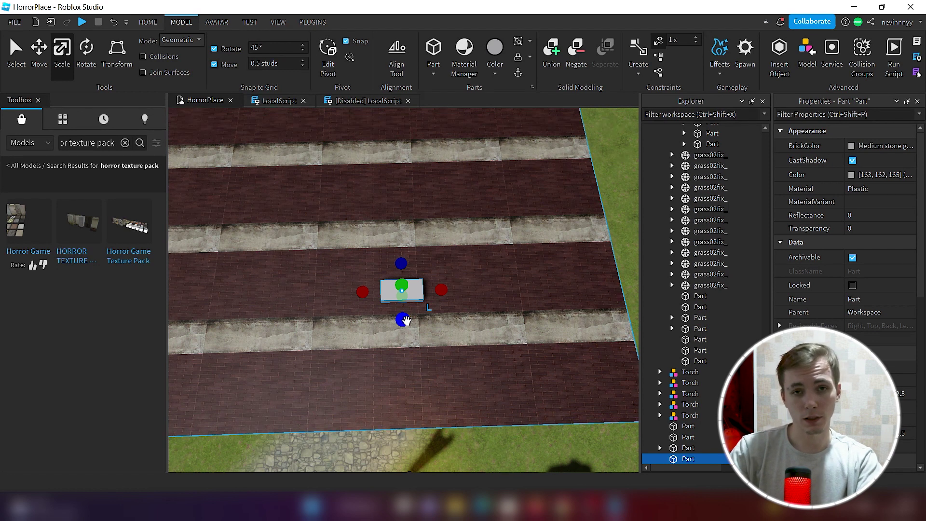
# - Scale the plain gray part on the slab into a thin sheet covering nearly the whole brick surface
pyautogui.moveTo(405, 320); pyautogui.dragTo(296, 360)
pyautogui.moveTo(295, 359); pyautogui.dragTo(298, 145, button='right')
pyautogui.moveTo(354, 221)
pyautogui.mouseDown()
pyautogui.moveTo(357, 213)
pyautogui.moveTo(360, 223)
pyautogui.mouseUp()
pyautogui.click(367, 235)
pyautogui.moveTo(370, 238); pyautogui.dragTo(566, 262, button='right')
pyautogui.click(429, 339)
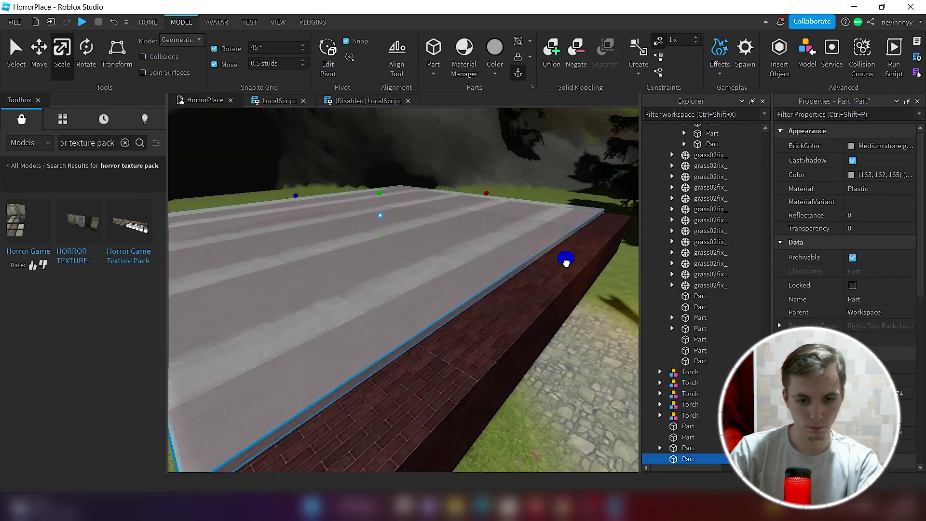
pyautogui.moveTo(566, 262); pyautogui.dragTo(550, 361)
pyautogui.moveTo(550, 362); pyautogui.dragTo(550, 363, button='right')
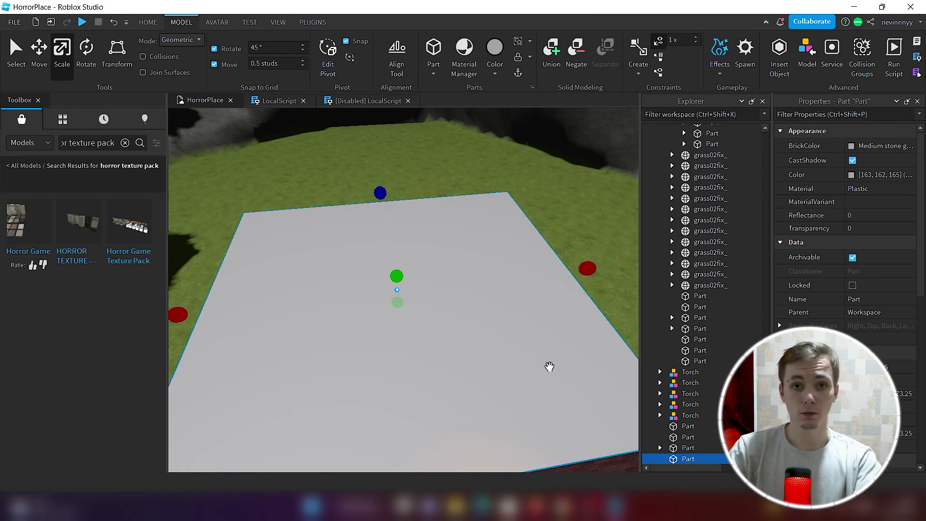
# - Apply the Wood Planks material to the thin gray sheet covering the brick slab
pyautogui.click(473, 53)
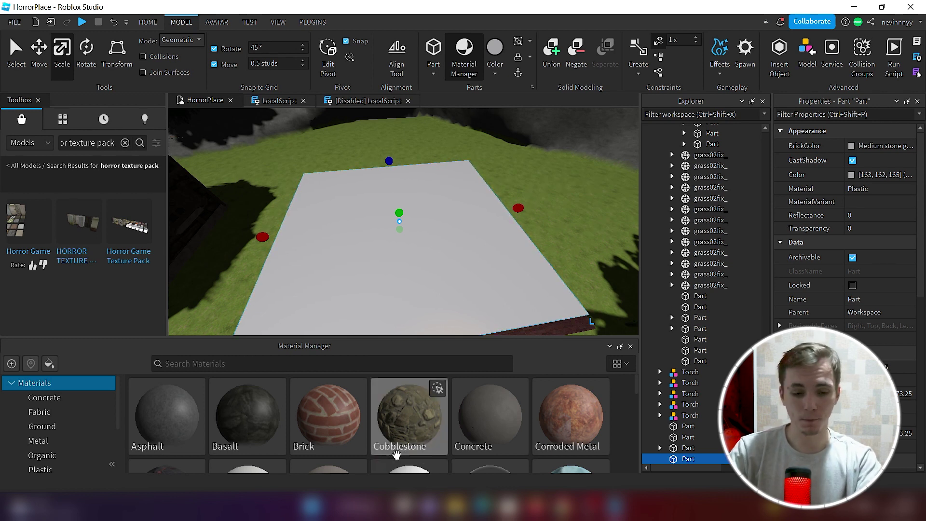
pyautogui.scroll(-4, 421, 418)
pyautogui.scroll(3, 421, 418)
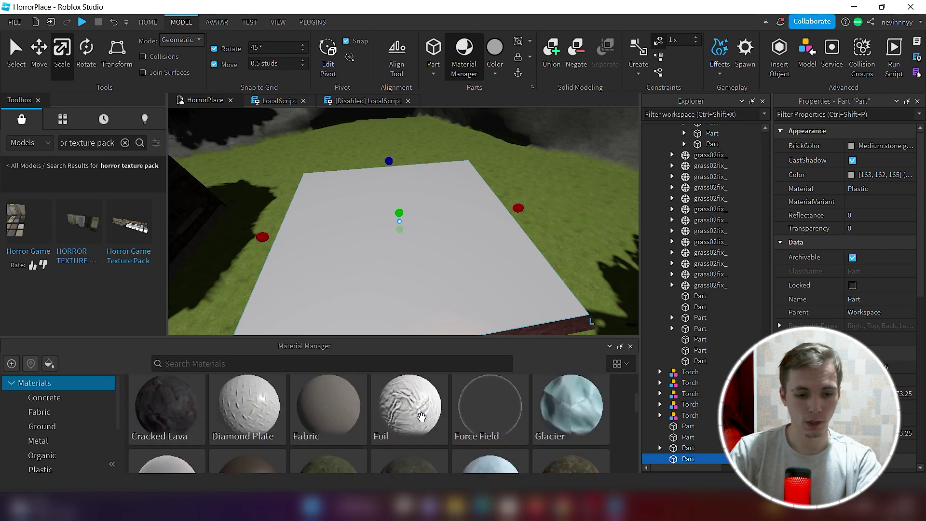
pyautogui.scroll(-5, 421, 418)
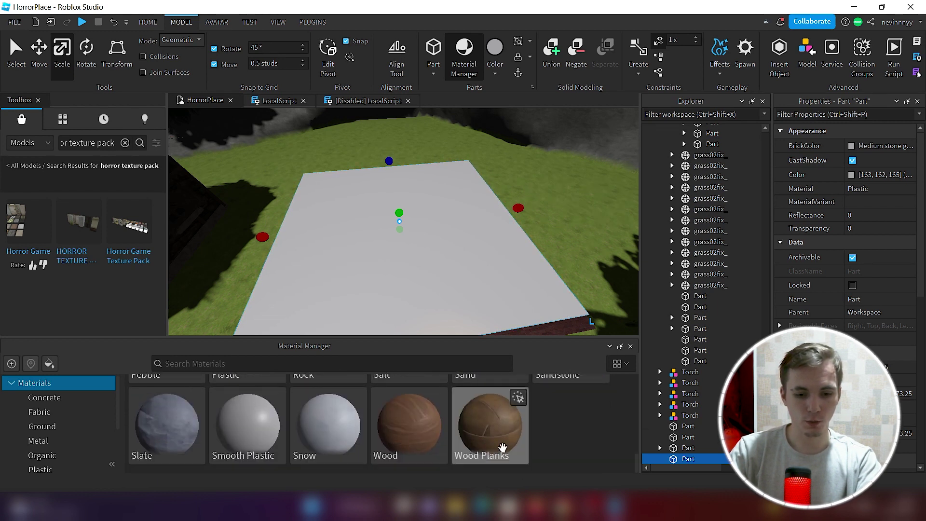
pyautogui.click(518, 399)
pyautogui.scroll(5, 430, 300)
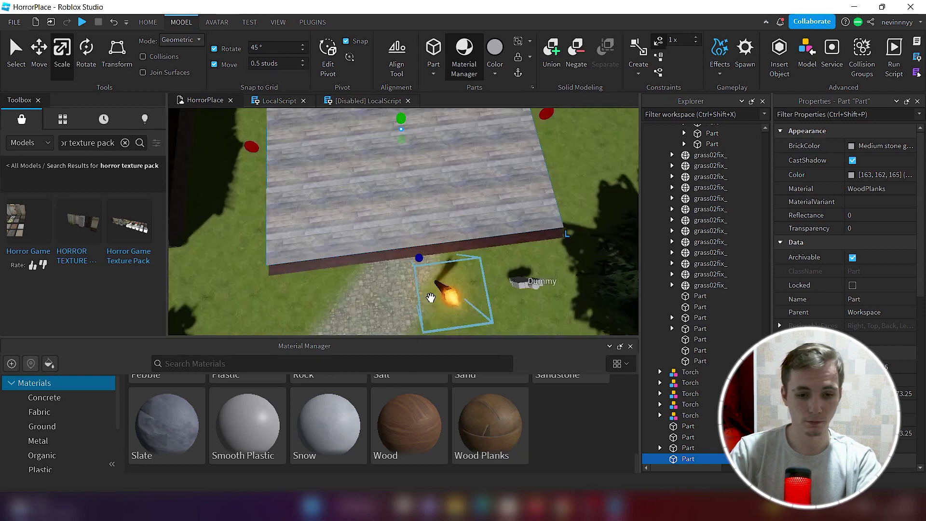
pyautogui.moveTo(431, 298); pyautogui.dragTo(431, 298, button='right')
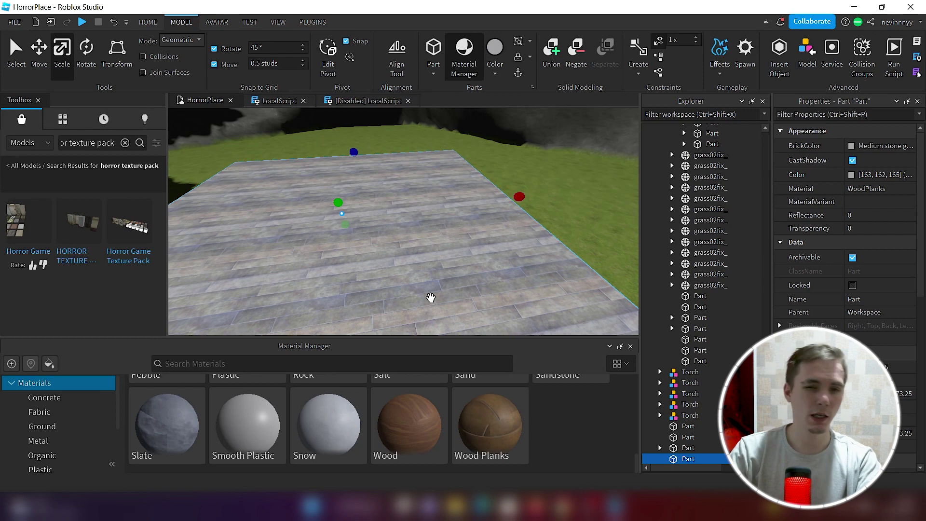
pyautogui.moveTo(431, 297); pyautogui.dragTo(430, 298, button='right')
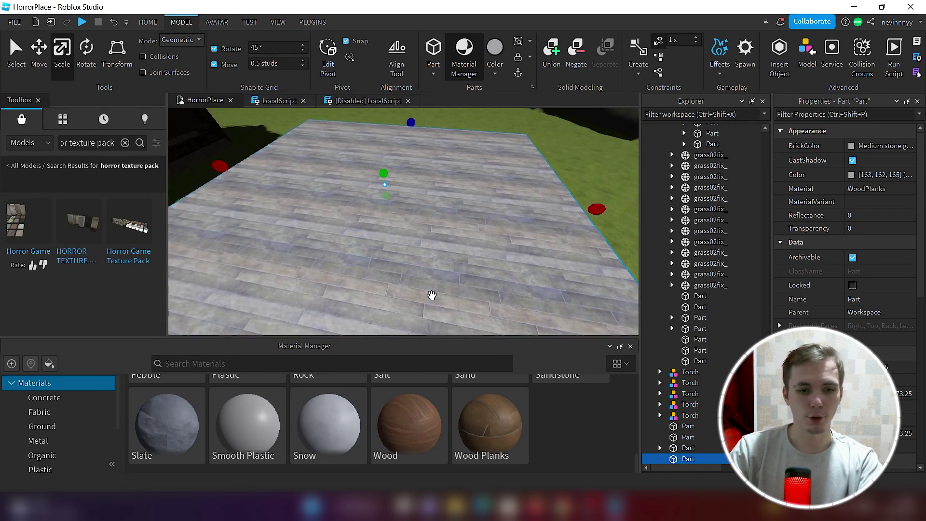
# - Try Cocoa and Dark taupe as the color of the wood-plank sheet
pyautogui.click(494, 74)
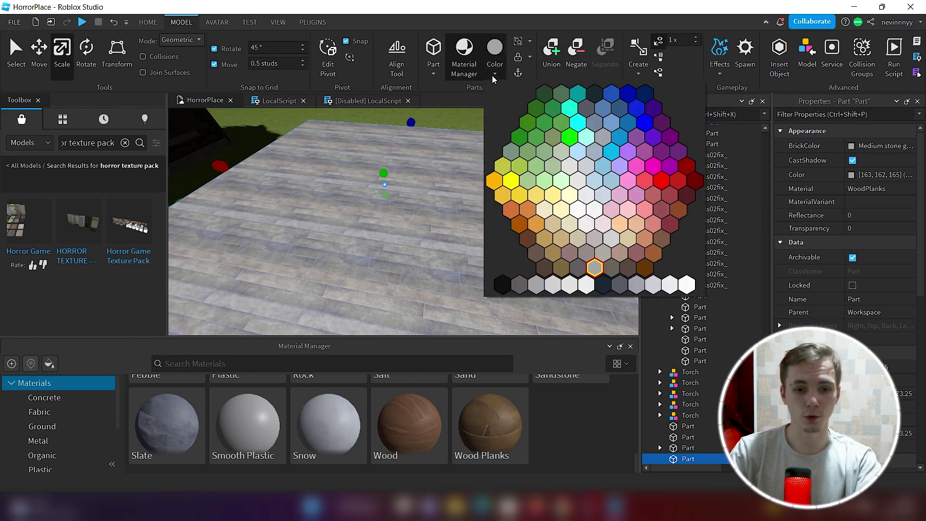
pyautogui.click(687, 195)
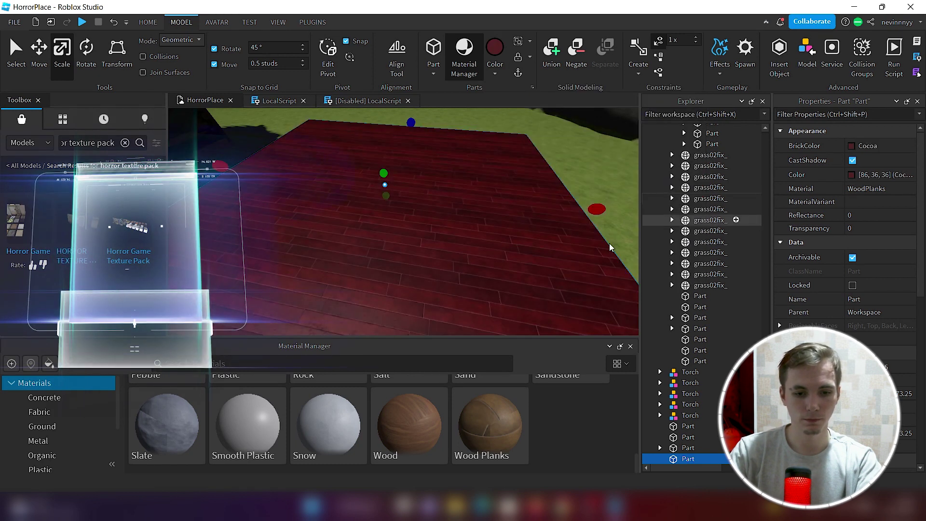
pyautogui.moveTo(447, 211); pyautogui.dragTo(477, 212, button='right')
pyautogui.click(495, 74)
pyautogui.click(629, 278)
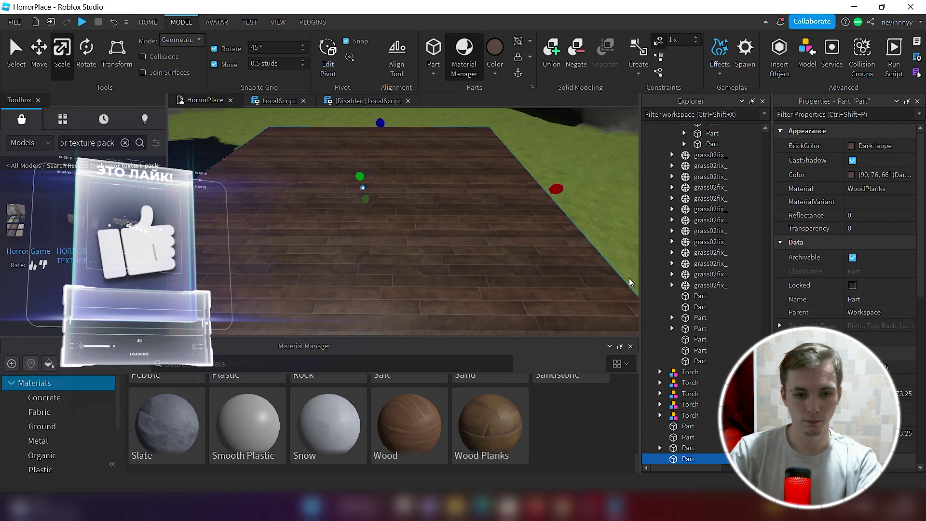
# - Color the wood-plank sheet Pine Cone after trying other brown swatches
pyautogui.click(495, 73)
pyautogui.click(577, 272)
pyautogui.click(495, 72)
pyautogui.click(536, 252)
pyautogui.click(495, 72)
pyautogui.click(533, 257)
pyautogui.moveTo(385, 168); pyautogui.dragTo(407, 231, button='right')
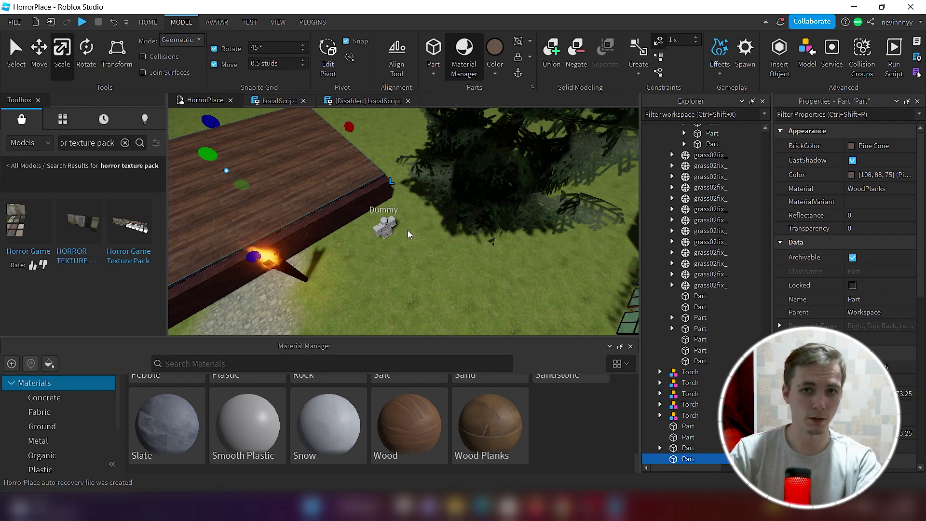
# - Insert a new block part near the middle of the wood-plank floor
pyautogui.moveTo(425, 268); pyautogui.dragTo(426, 265, button='right')
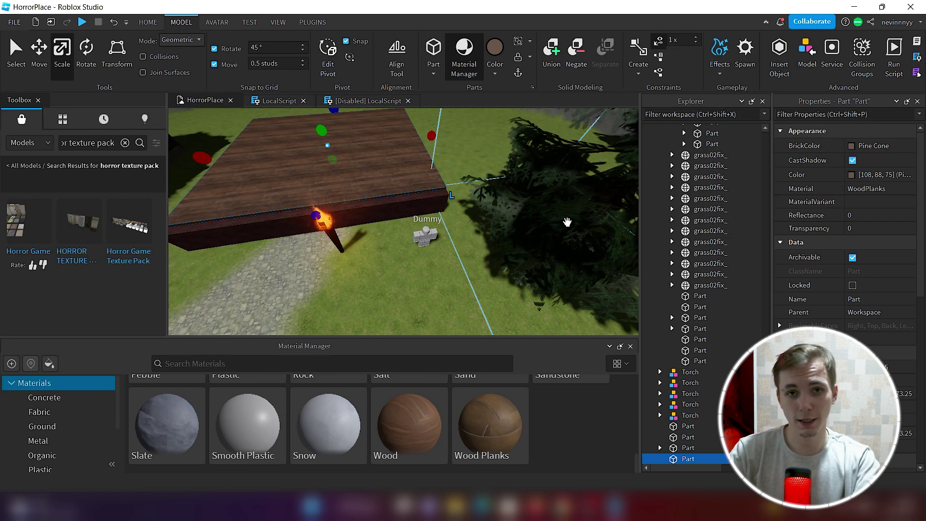
pyautogui.scroll(1, 494, 240)
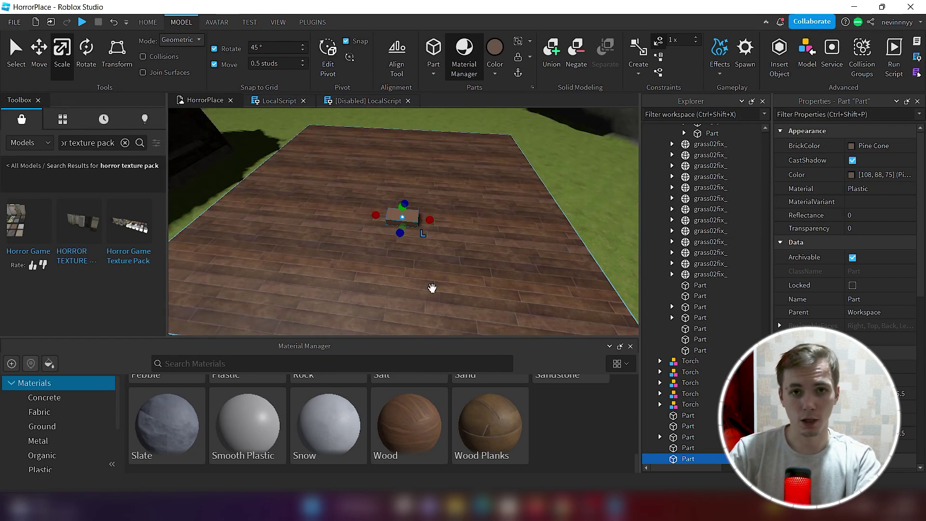
pyautogui.moveTo(432, 288); pyautogui.dragTo(432, 290, button='right')
pyautogui.scroll(3, 433, 289)
pyautogui.scroll(-2, 378, 240)
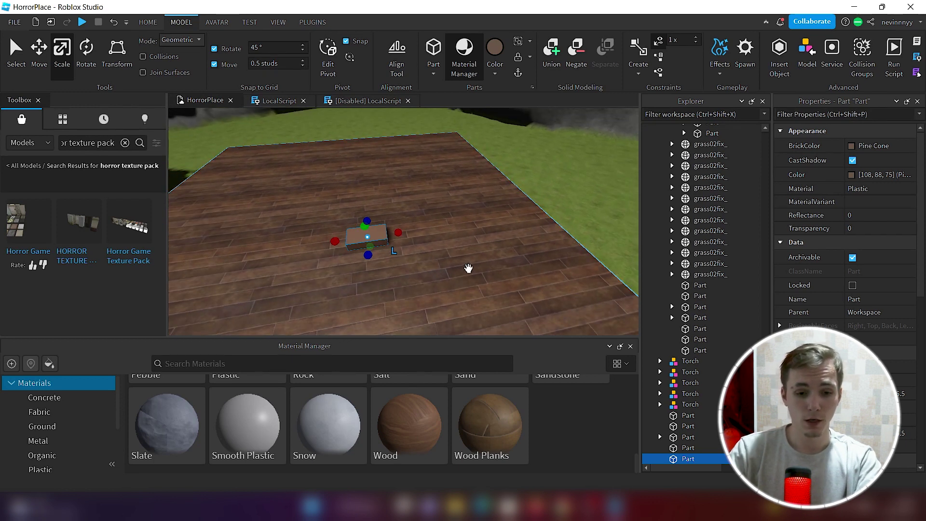
# - Try shifting the wood-plank sheet sideways off the brick slab and undo the move
pyautogui.click(556, 252)
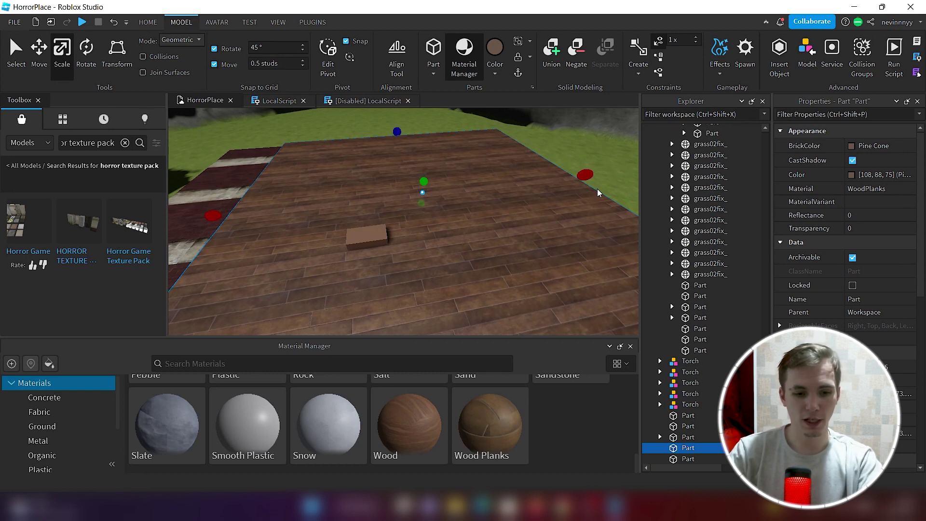
pyautogui.hotkey('ctrl', 'z')
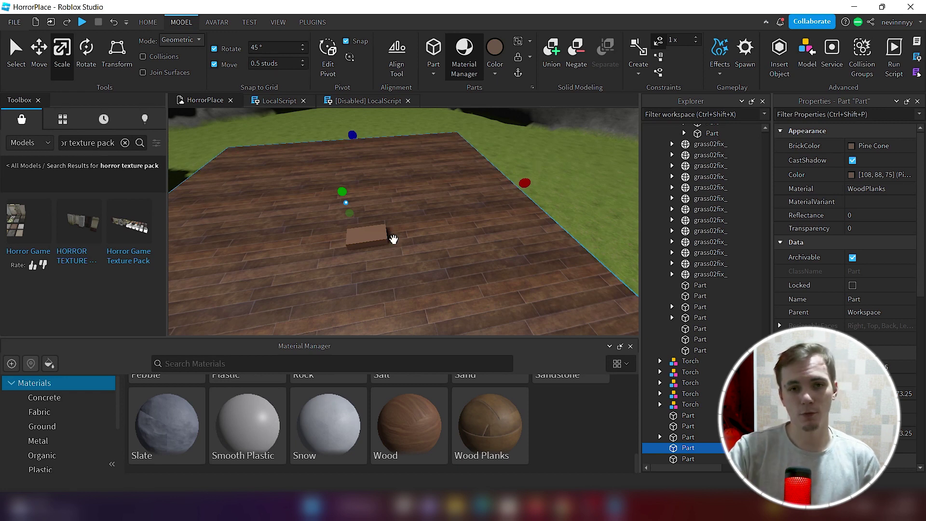
# - Lock the wood-plank sheet against selection in the view and test the lock on the floor
pyautogui.scroll(-5, 516, 225)
pyautogui.moveTo(540, 209); pyautogui.dragTo(516, 224, button='right')
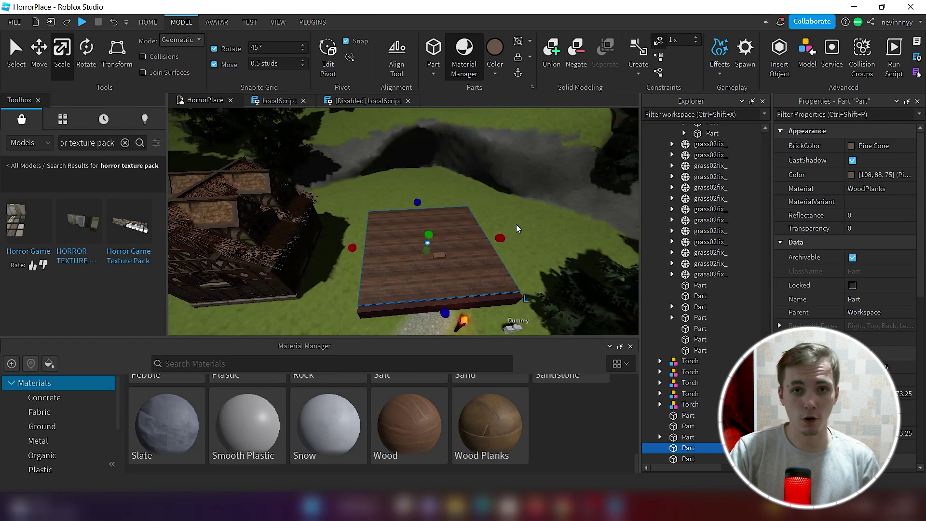
pyautogui.scroll(5, 516, 224)
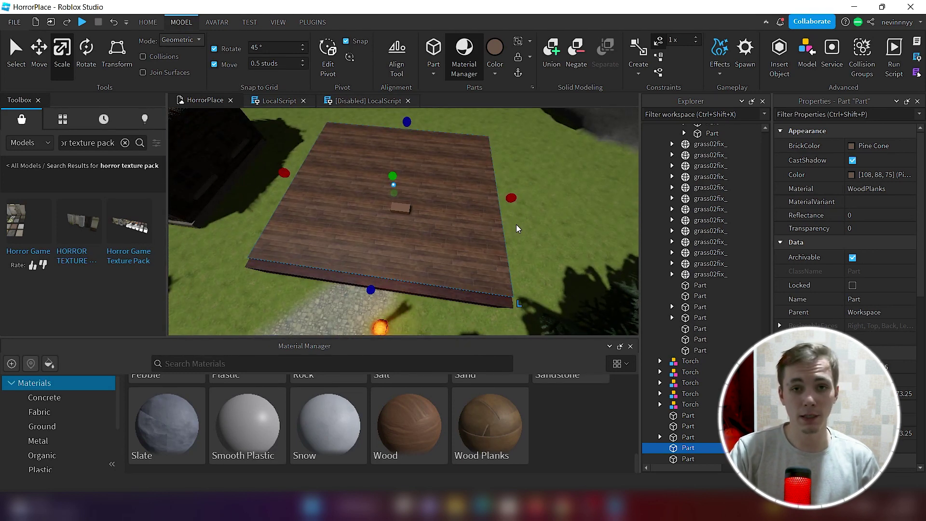
pyautogui.click(518, 58)
pyautogui.click(472, 286)
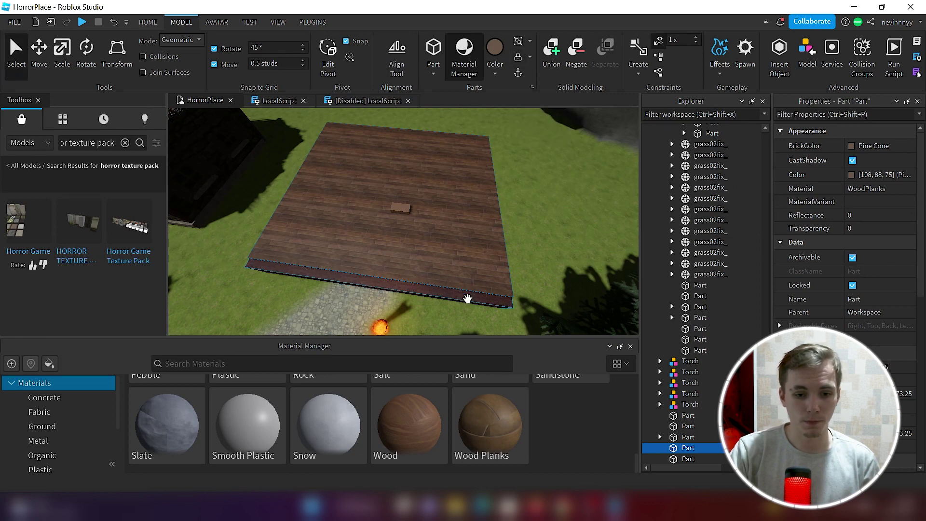
pyautogui.click(494, 289)
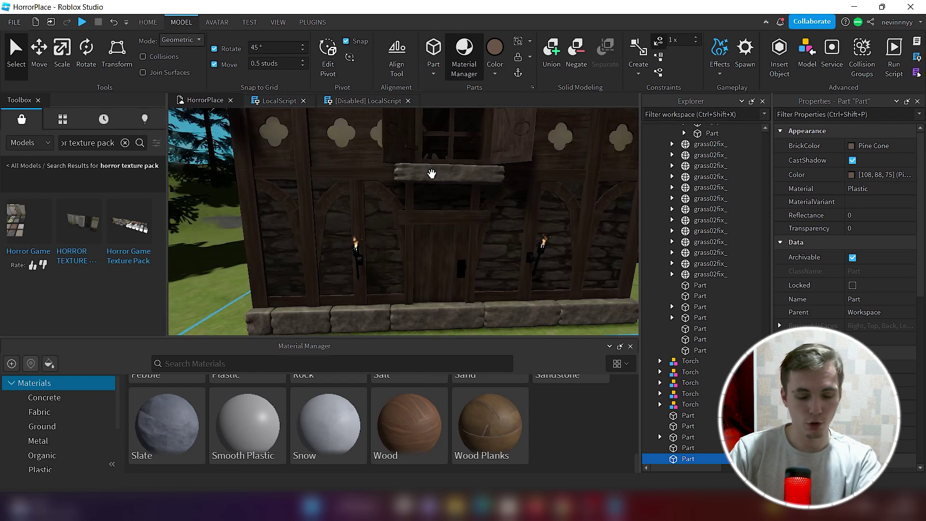
# - Examine the stone-and-timber front and side walls of the existing house as a building reference
pyautogui.press('a')
pyautogui.moveTo(431, 174); pyautogui.dragTo(431, 174, button='right')
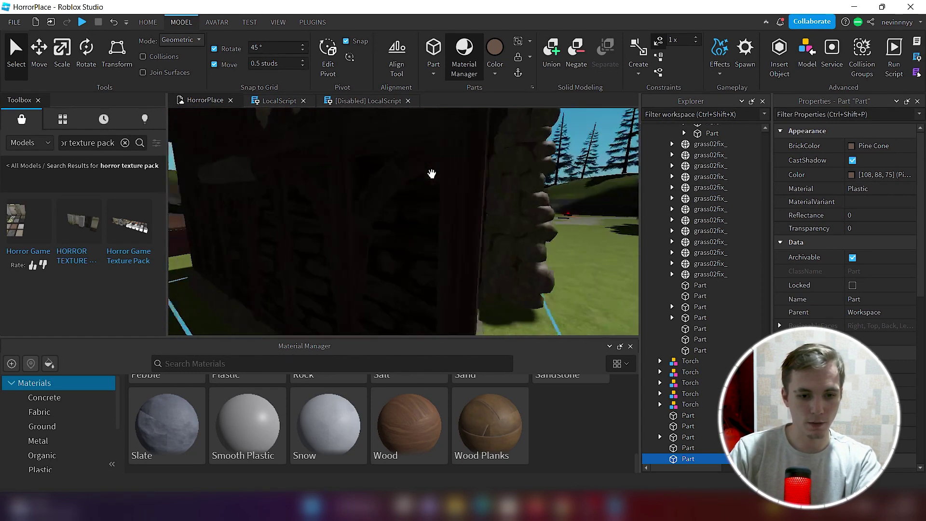
pyautogui.press('a')
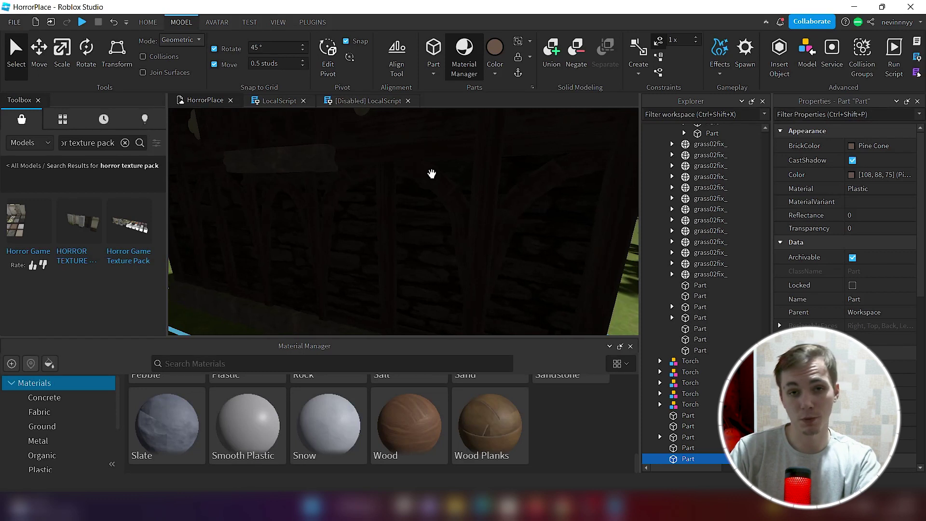
pyautogui.press('d')
pyautogui.press('d')
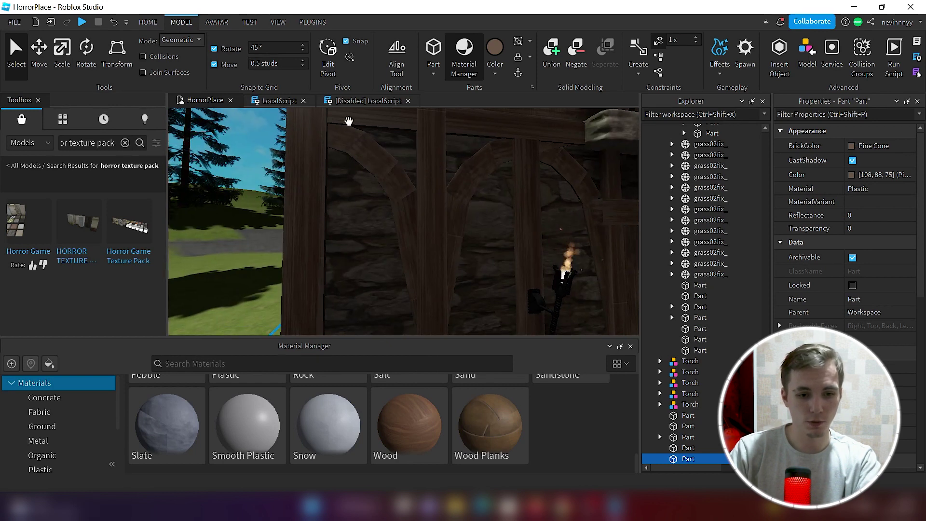
pyautogui.moveTo(355, 221); pyautogui.dragTo(372, 215, button='right')
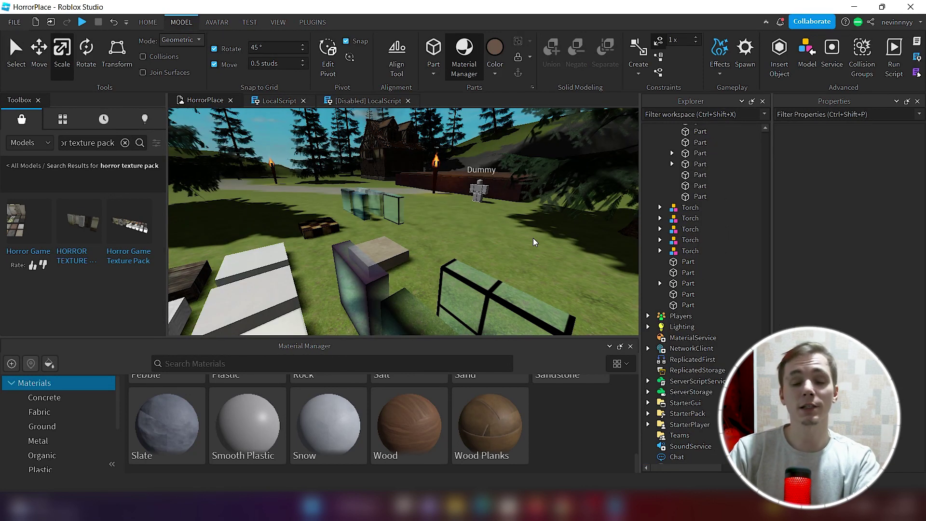
# - Insert a block part on the grass beside the brick slab's corner near the stone path
pyautogui.moveTo(534, 238); pyautogui.dragTo(534, 238, button='right')
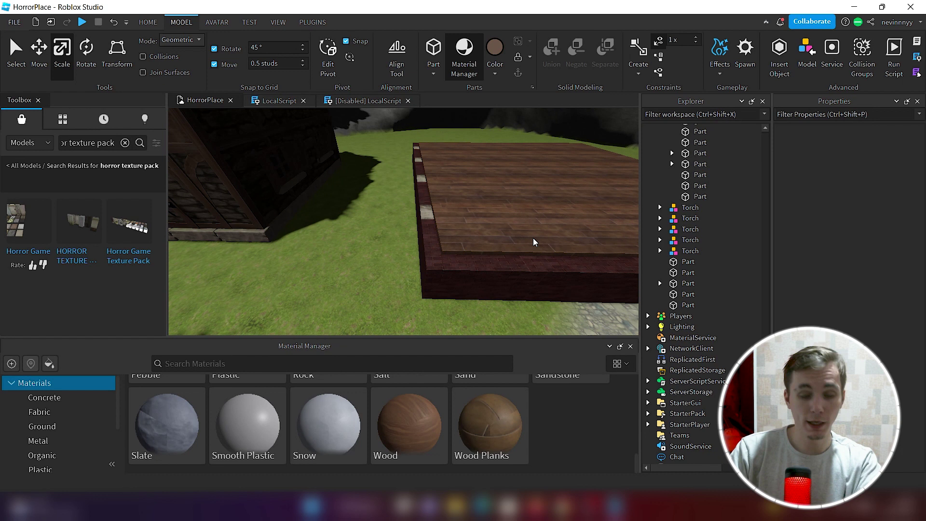
pyautogui.moveTo(534, 238); pyautogui.dragTo(487, 234, button='right')
pyautogui.click(433, 54)
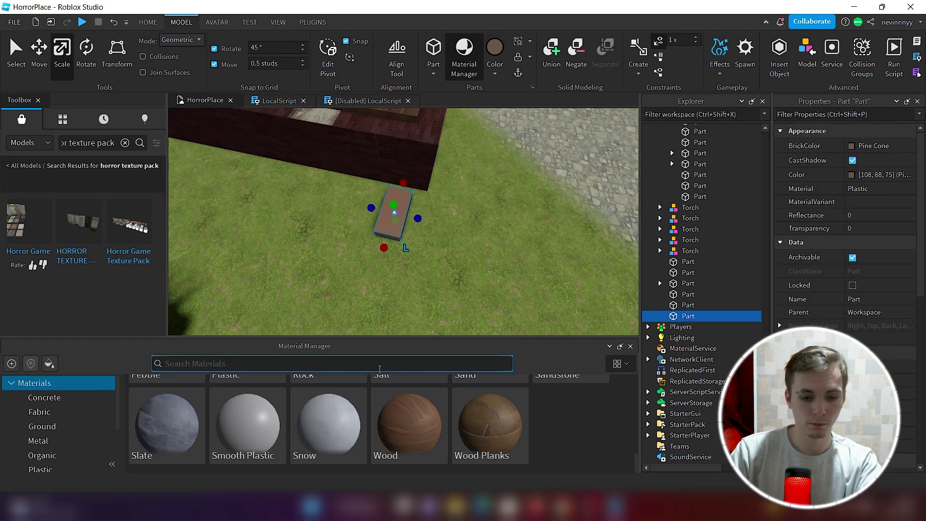
# - Give the new block beside the slab the Wood material and the Cocoa color
pyautogui.click(416, 416)
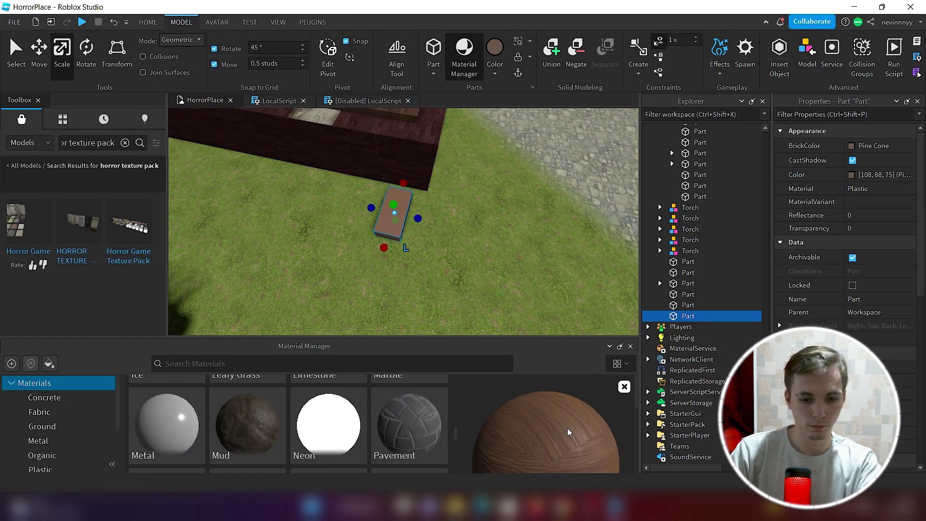
pyautogui.scroll(-5, 357, 423)
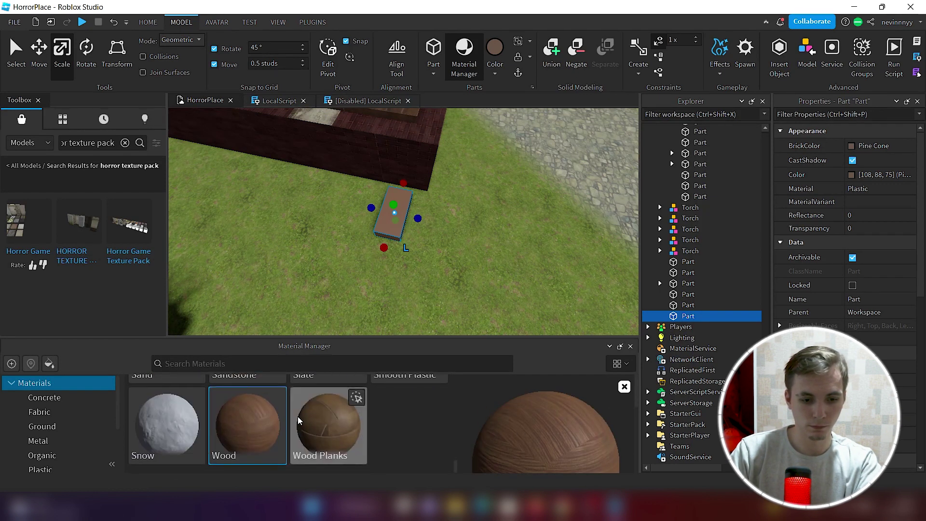
pyautogui.click(279, 398)
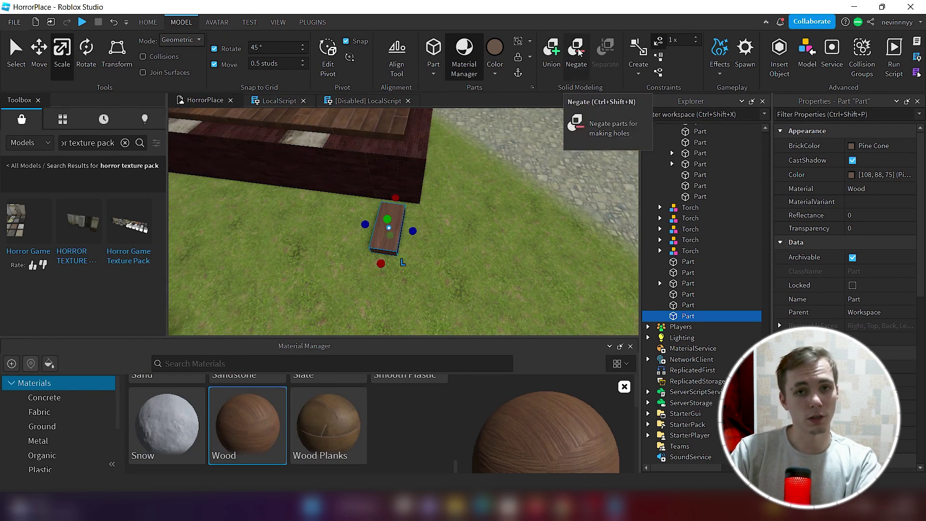
pyautogui.click(495, 75)
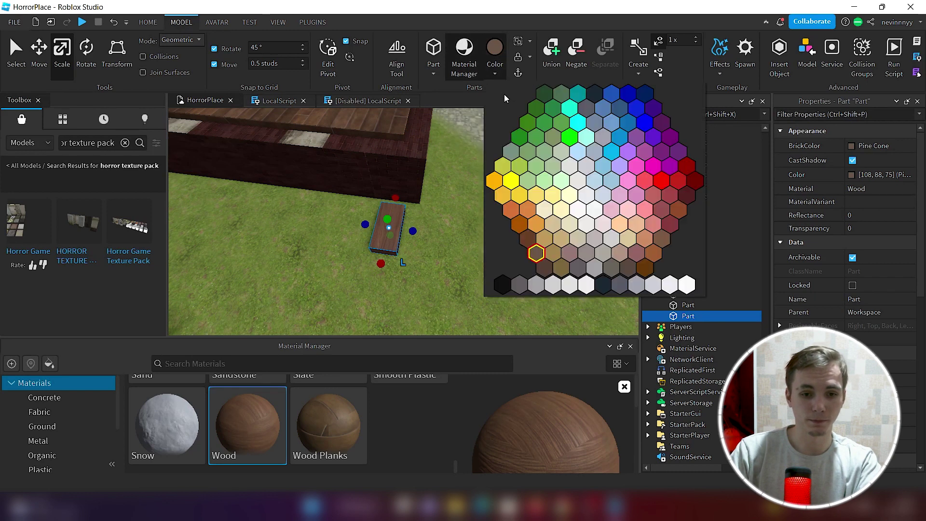
pyautogui.click(679, 195)
# - Scale the Cocoa wooden block into a small square piece and fit it onto the brick slab's corner nearest the path
pyautogui.scroll(5, 436, 185)
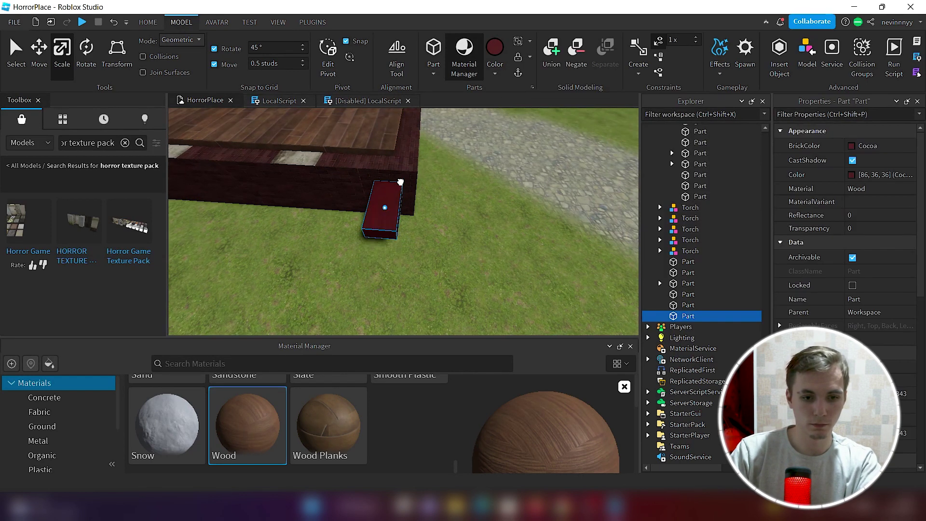
pyautogui.scroll(-5, 436, 182)
pyautogui.moveTo(463, 207); pyautogui.dragTo(505, 236, button='right')
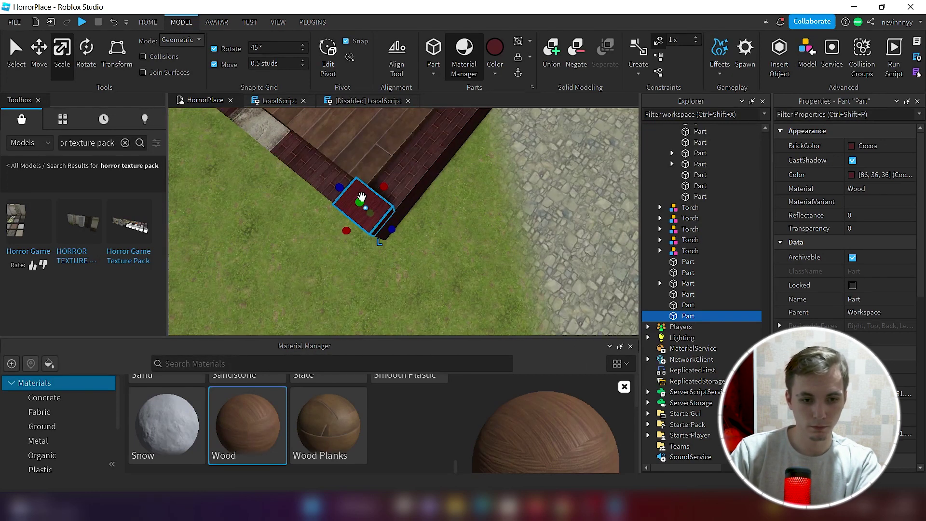
pyautogui.moveTo(447, 268); pyautogui.dragTo(449, 262, button='right')
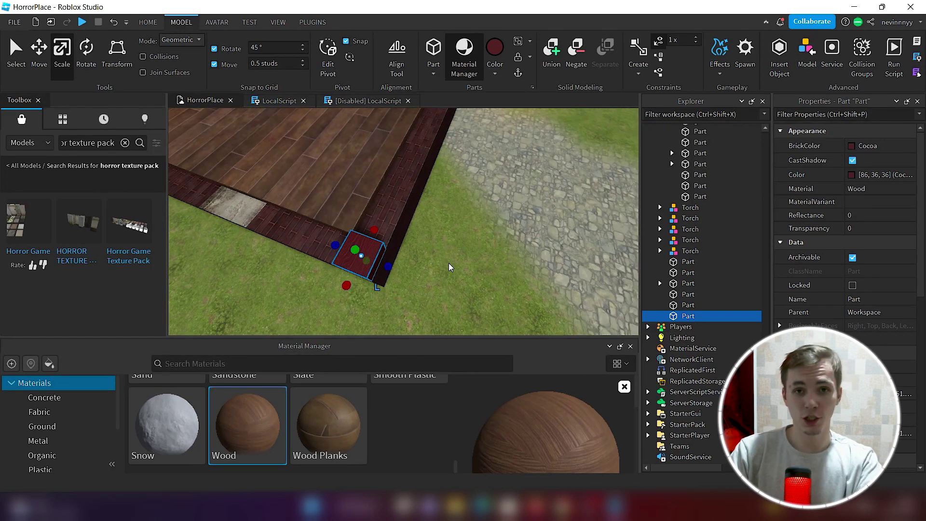
pyautogui.moveTo(449, 263); pyautogui.dragTo(619, 253, button='right')
pyautogui.press('w')
pyautogui.scroll(-3, 619, 253)
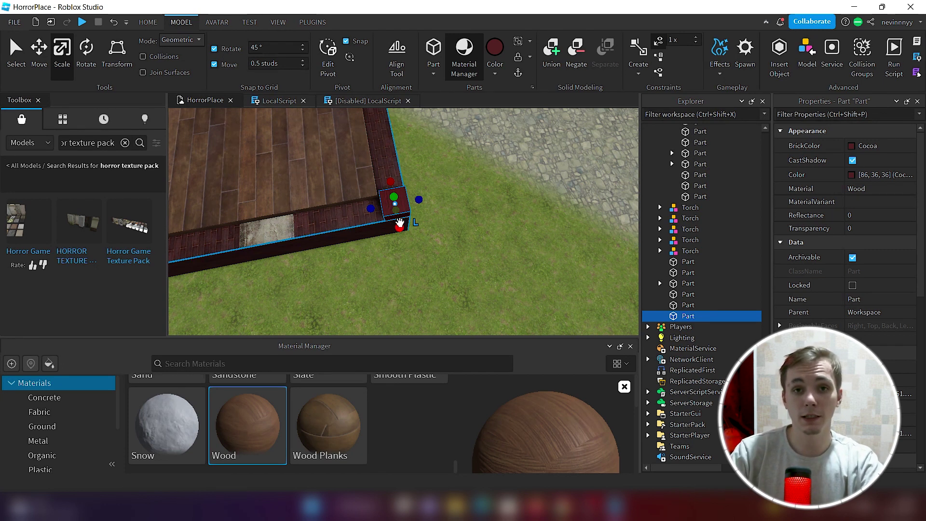
pyautogui.moveTo(454, 243); pyautogui.dragTo(453, 247, button='right')
pyautogui.press('a')
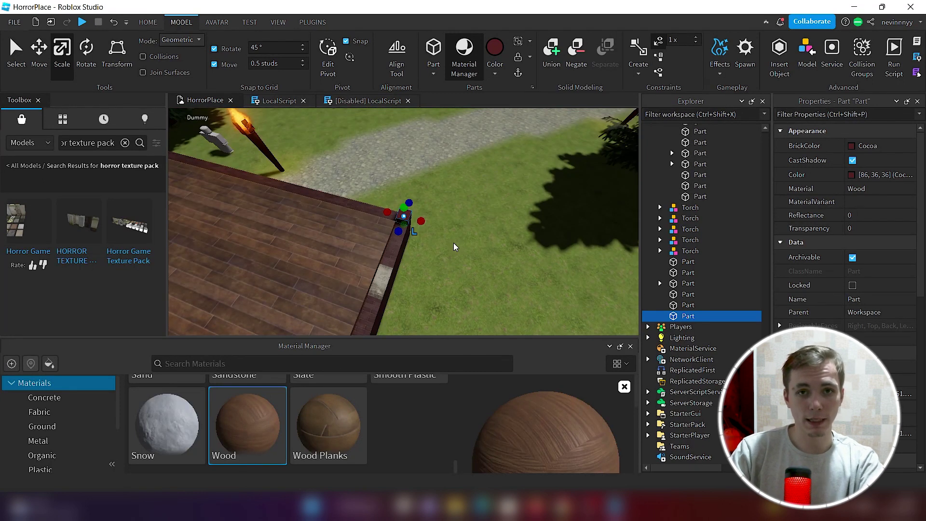
pyautogui.moveTo(453, 243); pyautogui.dragTo(454, 243, button='right')
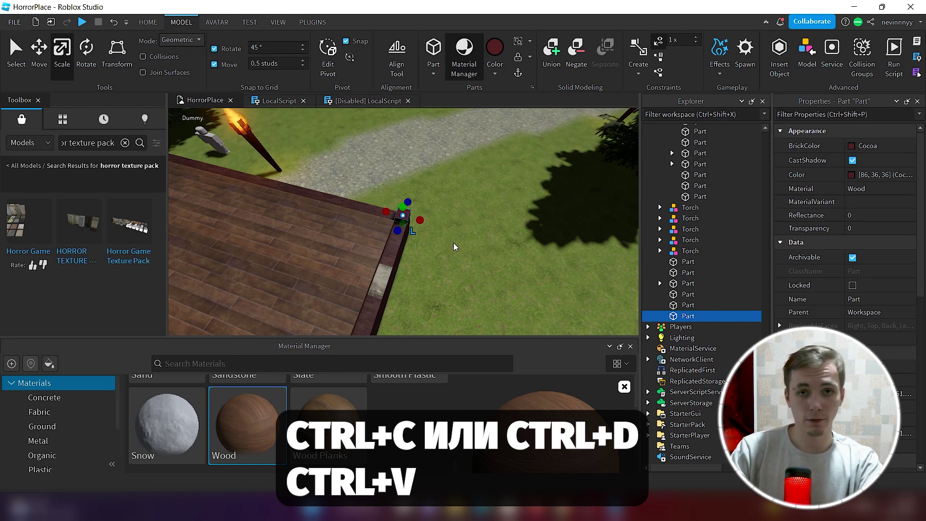
# - Duplicate the Cocoa wooden corner piece and move the copy along the brick edge to the next corner of the slab
pyautogui.scroll(-1, 453, 247)
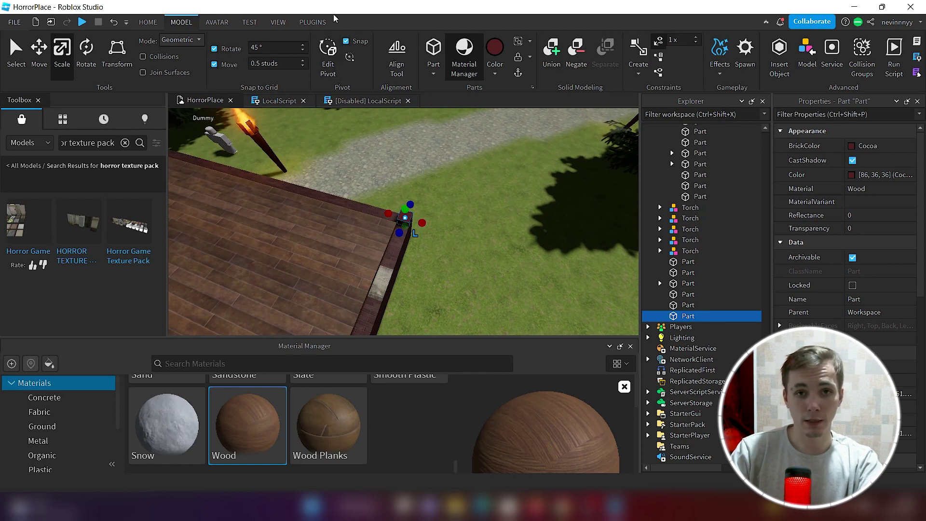
pyautogui.click(150, 22)
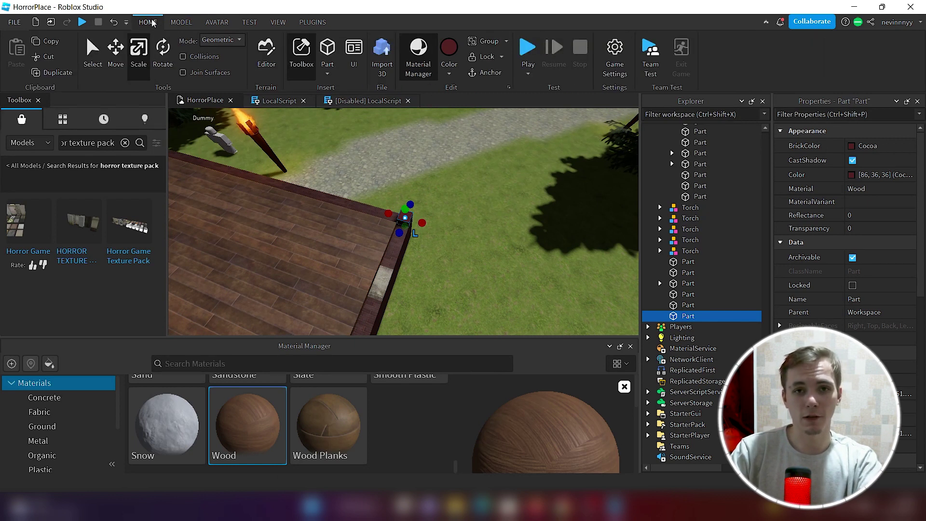
pyautogui.click(53, 73)
pyautogui.scroll(5, 378, 208)
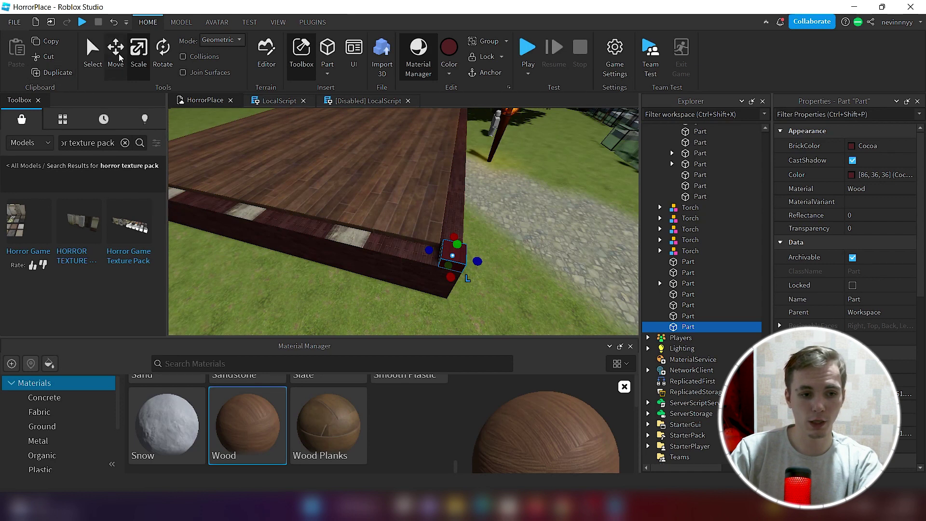
pyautogui.hotkey('ctrl', '2')
pyautogui.scroll(10, 432, 254)
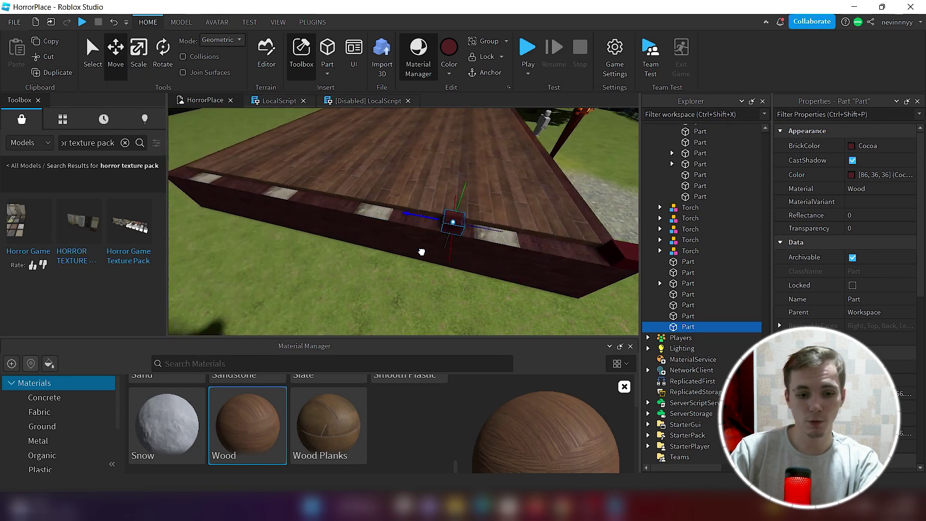
pyautogui.scroll(-8, 424, 241)
pyautogui.moveTo(441, 262); pyautogui.dragTo(178, 211)
pyautogui.moveTo(265, 245); pyautogui.dragTo(265, 248, button='right')
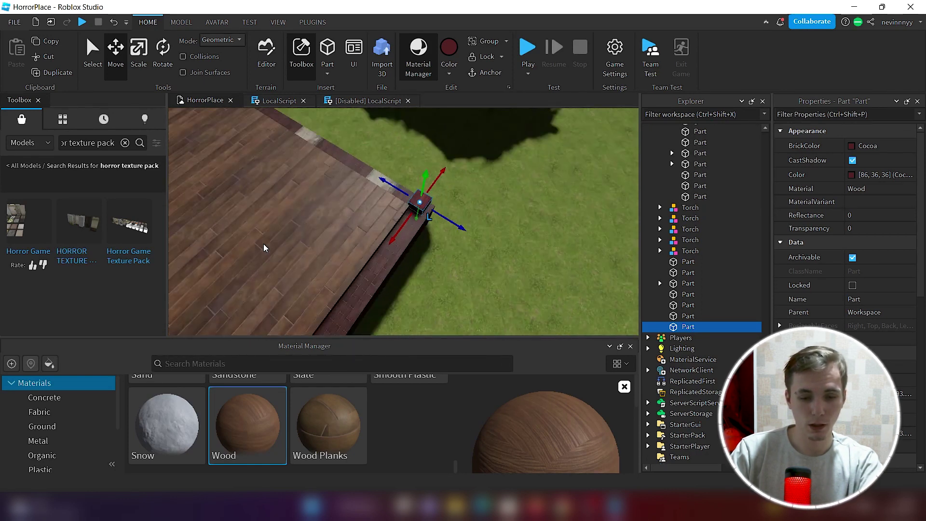
# - Copy the Cocoa corner piece and paste another one for the slab's remaining corners
pyautogui.click(51, 41)
pyautogui.moveTo(343, 202); pyautogui.dragTo(357, 216, button='right')
pyautogui.rightClick(586, 212)
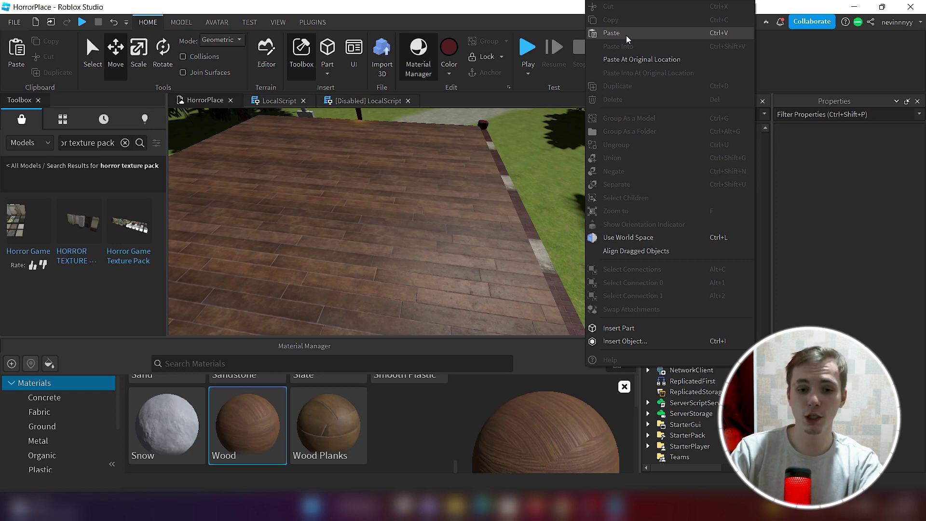
pyautogui.click(627, 39)
pyautogui.moveTo(464, 216); pyautogui.dragTo(461, 214, button='right')
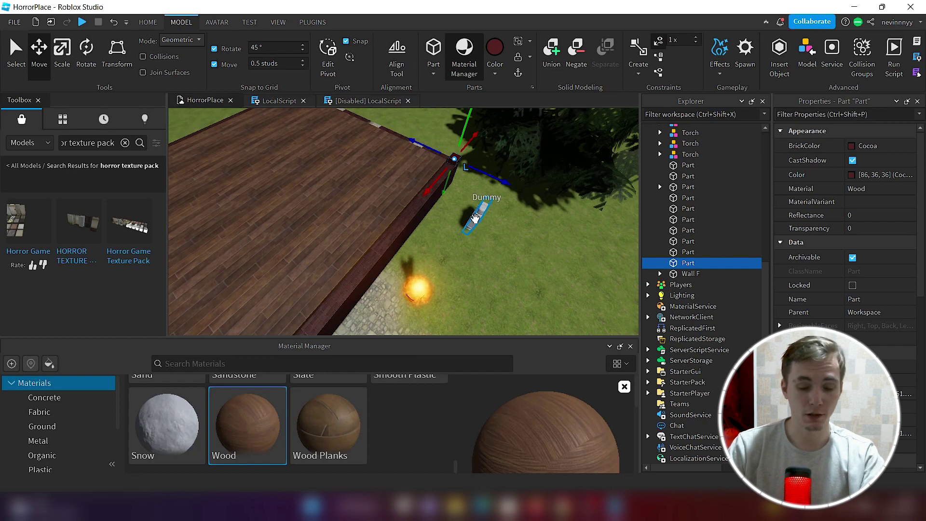
# - Move the Dummy onto the wood-plank floor near the corner piece as a height reference
pyautogui.click(476, 218)
pyautogui.scroll(5, 423, 184)
pyautogui.moveTo(423, 185); pyautogui.dragTo(424, 188, button='right')
pyautogui.press('w')
pyautogui.press('a')
pyautogui.press('a')
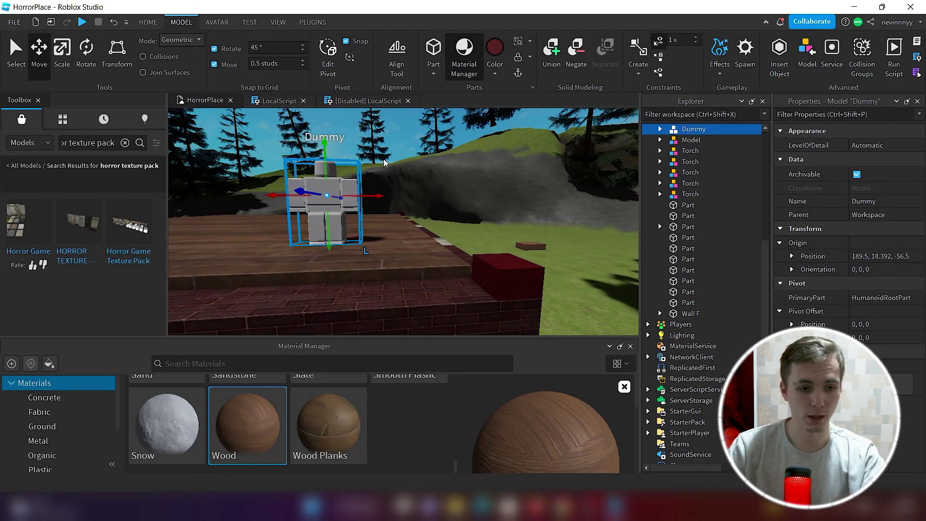
# - Scale the Cocoa corner piece beside the Dummy upward into a post 11 studs tall
pyautogui.click(59, 46)
pyautogui.click(495, 273)
pyautogui.moveTo(506, 234); pyautogui.dragTo(515, 147)
pyautogui.moveTo(454, 284)
pyautogui.mouseDown()
pyautogui.moveTo(466, 214)
pyautogui.moveTo(452, 284)
pyautogui.mouseUp()
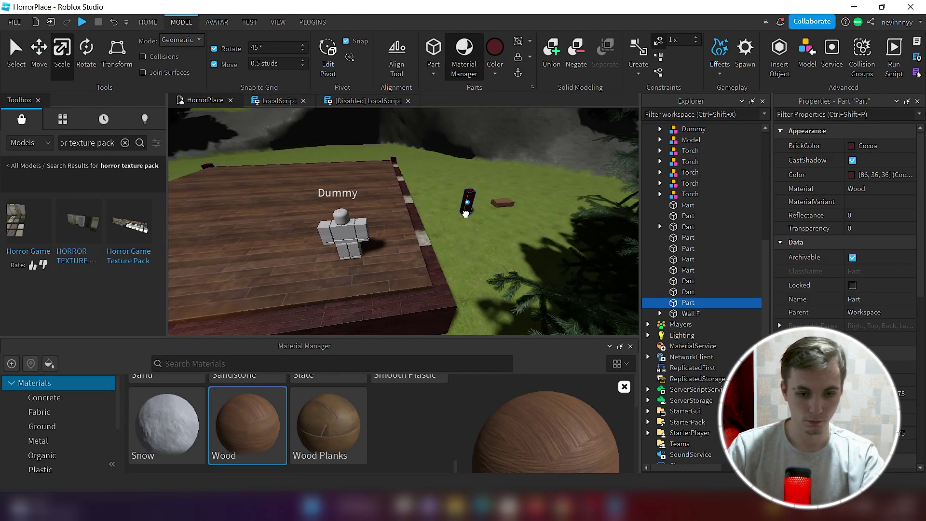
pyautogui.moveTo(462, 238); pyautogui.dragTo(473, 180)
pyautogui.moveTo(378, 280); pyautogui.dragTo(410, 285, button='right')
pyautogui.press('w')
pyautogui.click(259, 303)
pyautogui.press('s')
pyautogui.click(410, 284)
pyautogui.moveTo(432, 161); pyautogui.dragTo(433, 135)
pyautogui.moveTo(453, 175); pyautogui.dragTo(453, 173, button='right')
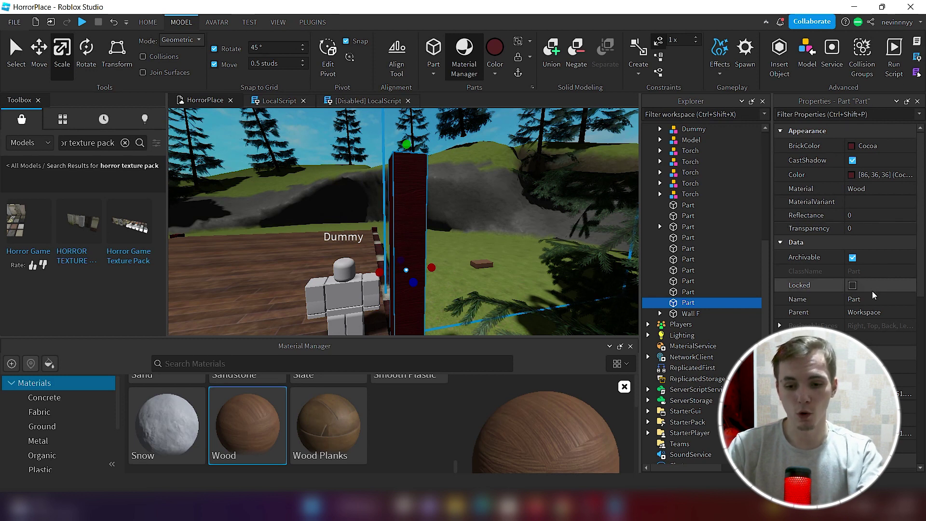
# - Look up the tall post's Size values and set the Y size of the next corner piece to 11
pyautogui.scroll(-3, 873, 295)
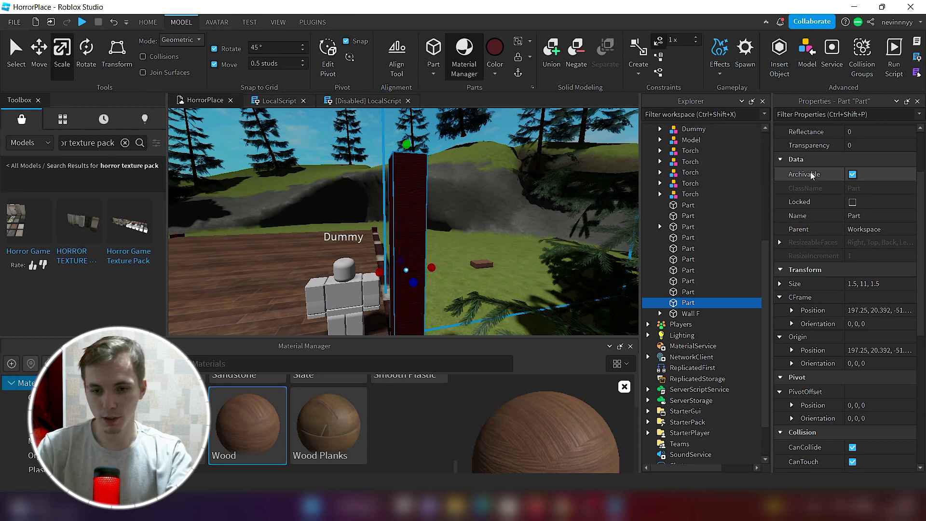
pyautogui.scroll(-2, 820, 237)
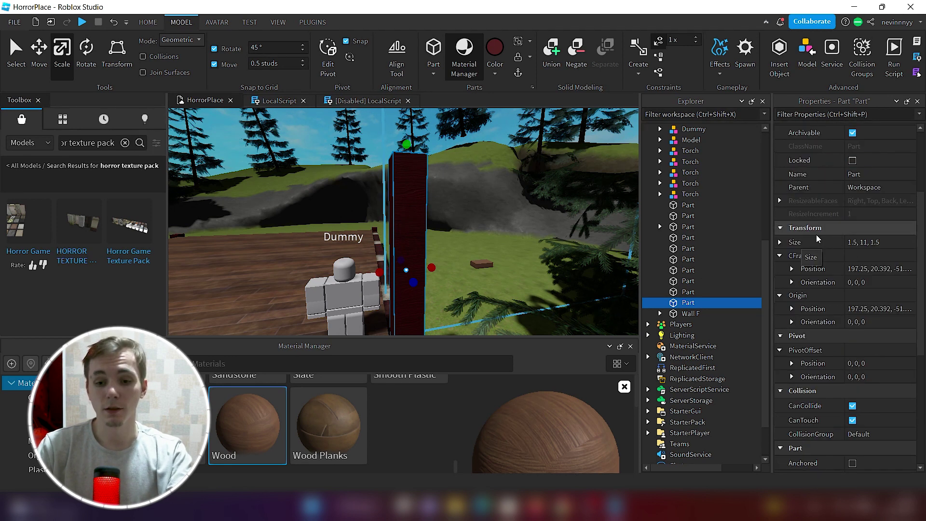
pyautogui.click(779, 244)
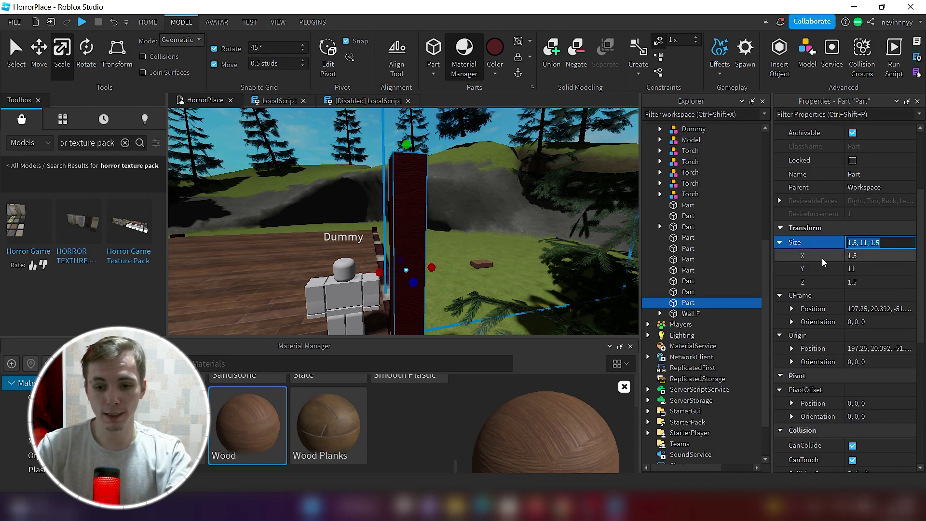
pyautogui.moveTo(569, 232); pyautogui.dragTo(567, 233, button='right')
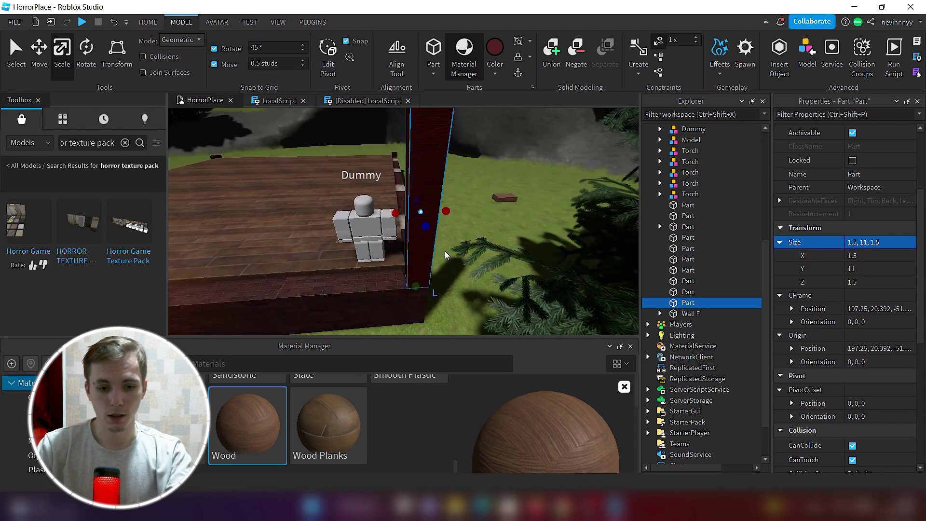
pyautogui.click(880, 284)
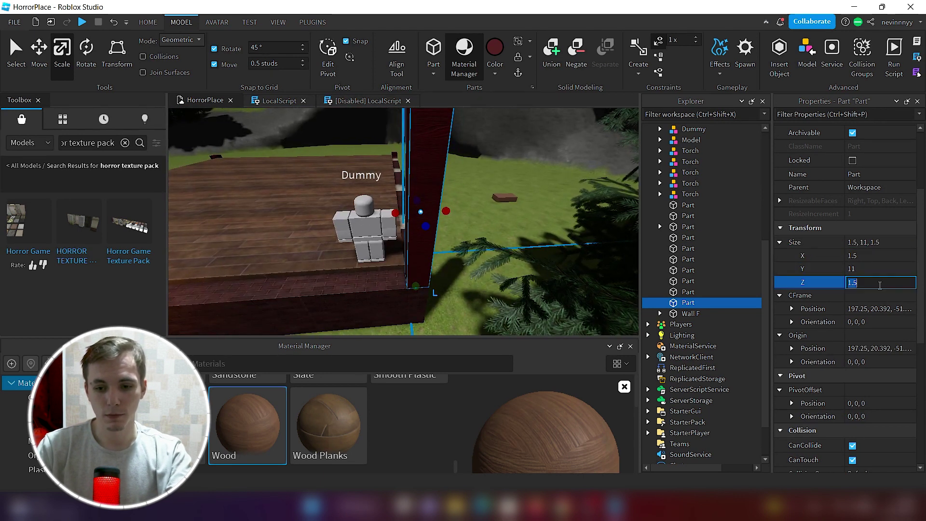
pyautogui.click(857, 270)
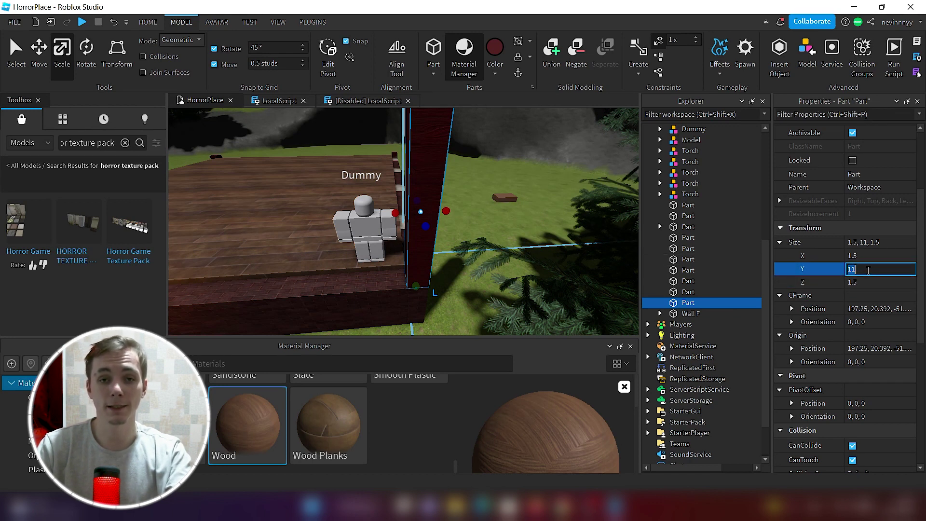
pyautogui.moveTo(502, 271); pyautogui.dragTo(502, 271, button='right')
pyautogui.press('w')
pyautogui.press('w')
pyautogui.click(429, 247)
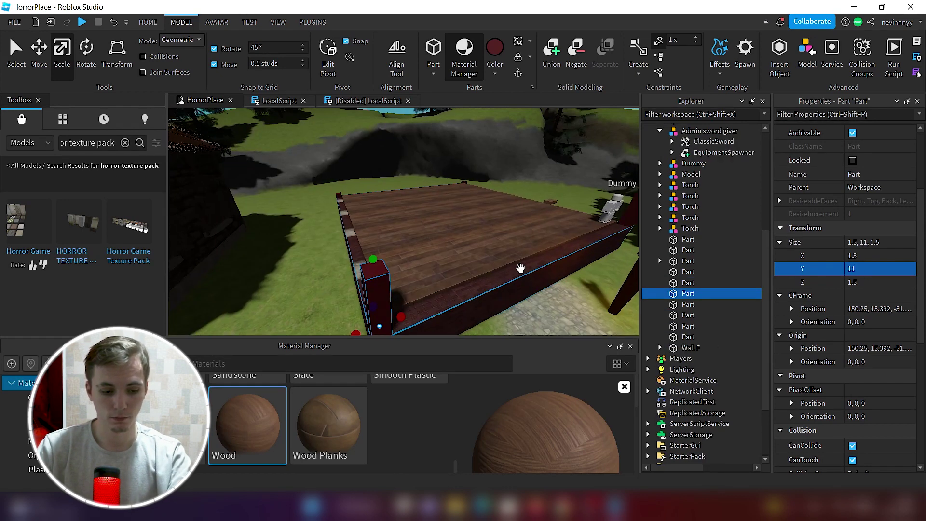
# - Set the Y size of the corner piece at the slab's far corner to 11
pyautogui.click(449, 257)
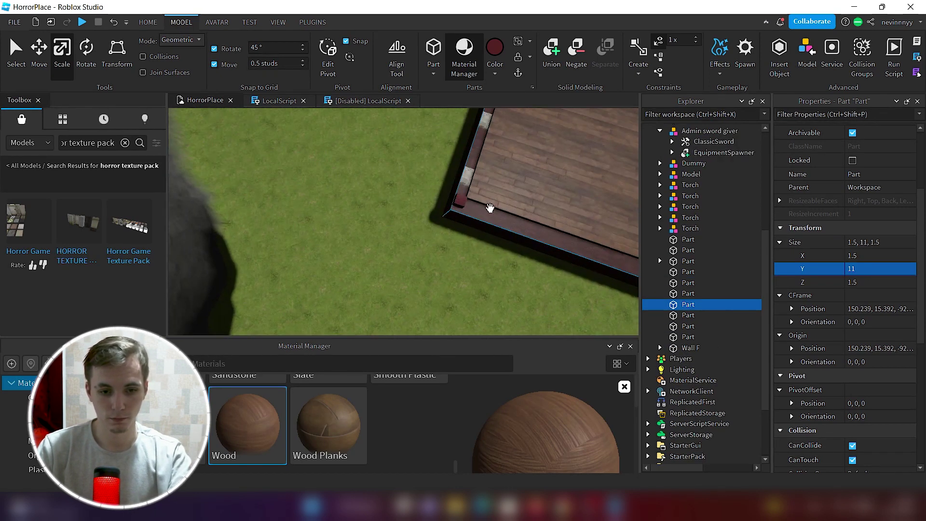
pyautogui.click(460, 200)
pyautogui.click(880, 269)
pyautogui.write('11')
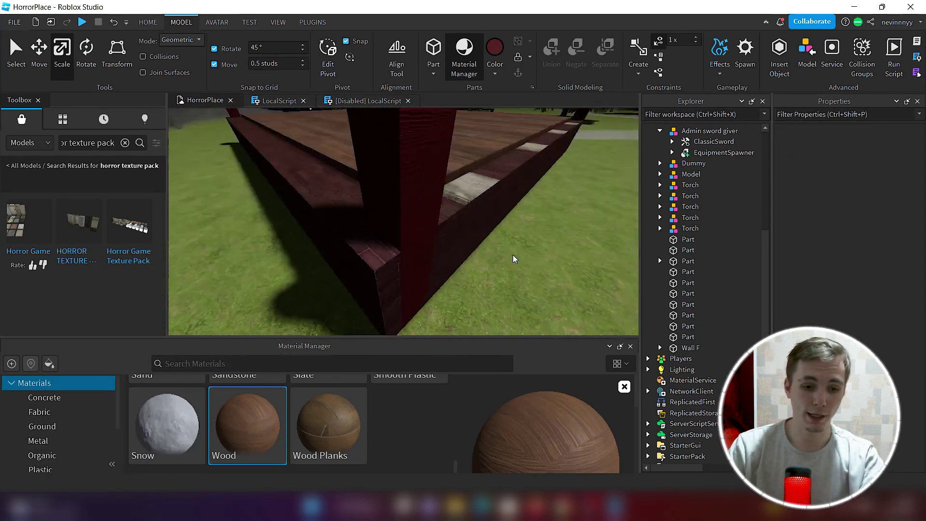
# - Raise the extended corner posts so they stand up from the brick slab level with the first post
pyautogui.moveTo(513, 255); pyautogui.dragTo(513, 254, button='right')
pyautogui.press('d')
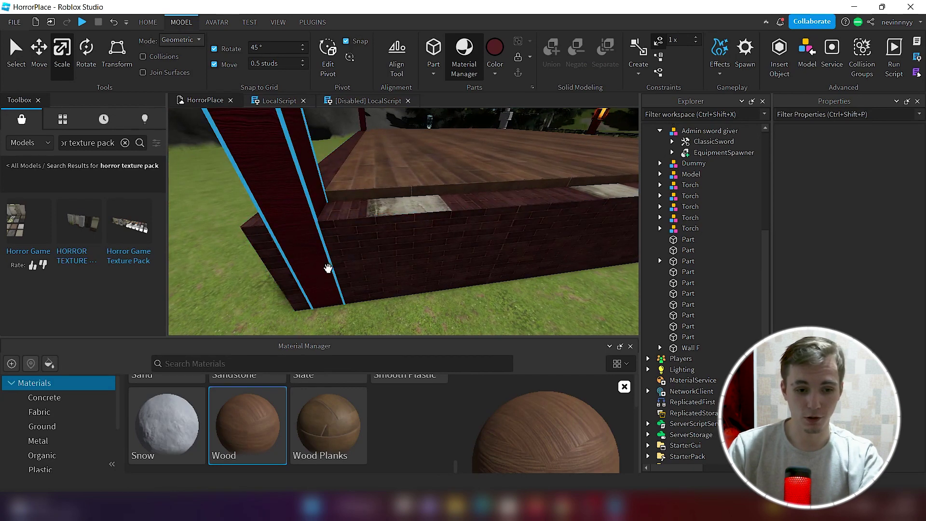
pyautogui.press('d')
pyautogui.moveTo(567, 332); pyautogui.dragTo(567, 332, button='right')
pyautogui.press('e')
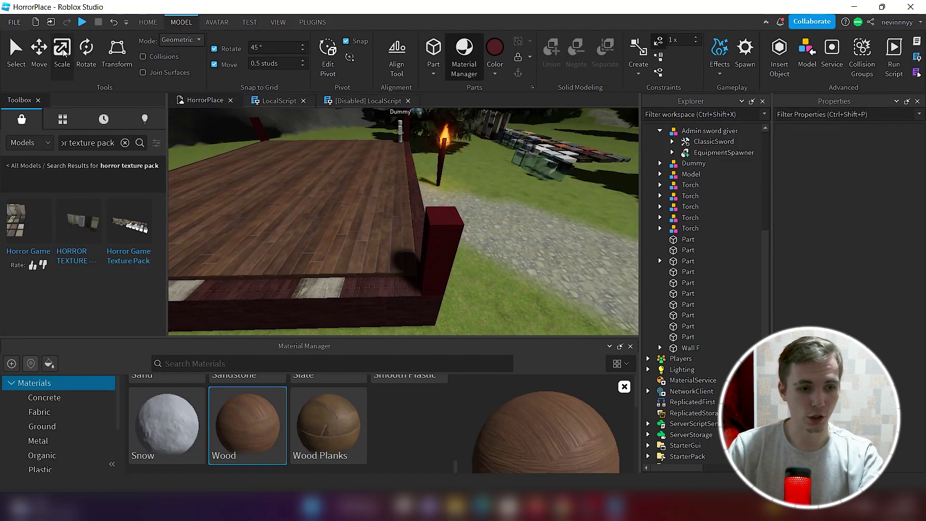
pyautogui.click(39, 48)
pyautogui.click(440, 242)
pyautogui.moveTo(402, 220); pyautogui.dragTo(402, 219, button='right')
pyautogui.moveTo(402, 219); pyautogui.dragTo(394, 183)
pyautogui.press('w')
pyautogui.moveTo(435, 227); pyautogui.dragTo(440, 230, button='right')
pyautogui.click(358, 269)
pyautogui.moveTo(358, 270); pyautogui.dragTo(354, 157)
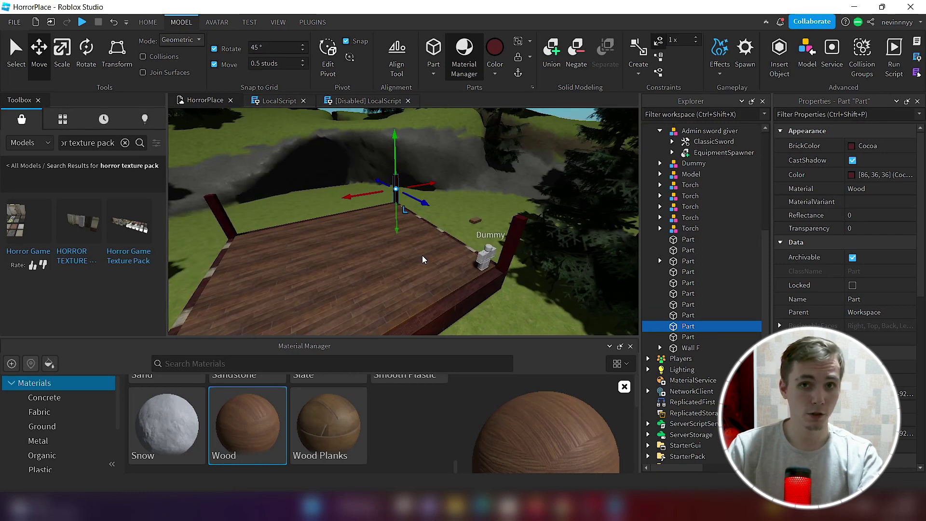
# - Duplicate a Cocoa corner post and move the copy along the slab's edge to form an intermediate post
pyautogui.moveTo(422, 256); pyautogui.dragTo(421, 256, button='right')
pyautogui.press('w')
pyautogui.moveTo(395, 200); pyautogui.dragTo(395, 203, button='right')
pyautogui.press('e')
pyautogui.press('d')
pyautogui.moveTo(434, 285); pyautogui.dragTo(461, 309, button='right')
pyautogui.press('w')
pyautogui.press('s')
pyautogui.press('w')
pyautogui.click(358, 282)
pyautogui.hotkey('ctrl', 'd')
pyautogui.moveTo(406, 250); pyautogui.dragTo(559, 267)
pyautogui.scroll(3, 563, 299)
pyautogui.scroll(-4, 566, 303)
# - Make two more copies of the Cocoa wooden posts and space them along the slab's other edges
pyautogui.moveTo(563, 300); pyautogui.dragTo(563, 301, button='right')
pyautogui.hotkey('ctrl', 'd')
pyautogui.moveTo(443, 189); pyautogui.dragTo(257, 229)
pyautogui.scroll(4, 288, 262)
pyautogui.click(452, 243)
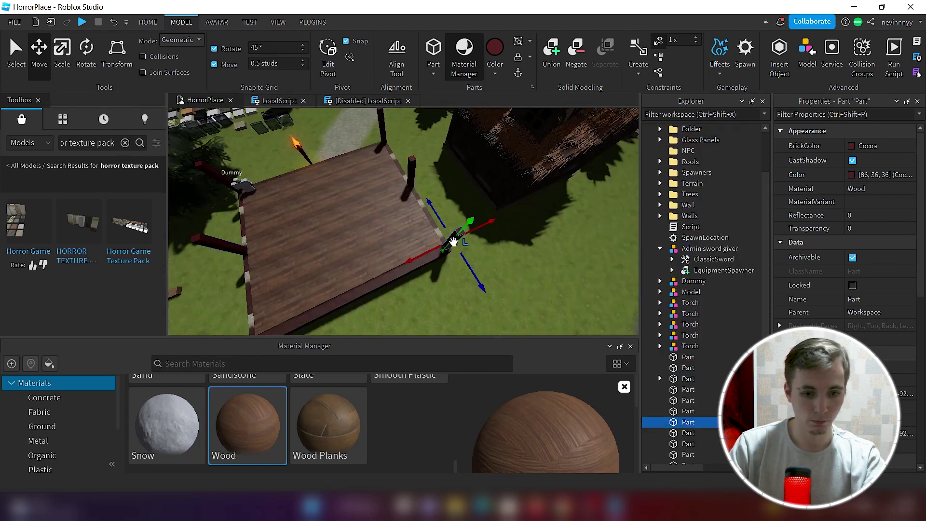
pyautogui.hotkey('ctrl', 'd')
pyautogui.moveTo(419, 256); pyautogui.dragTo(321, 302)
pyautogui.moveTo(382, 319); pyautogui.dragTo(385, 319, button='right')
pyautogui.press('q')
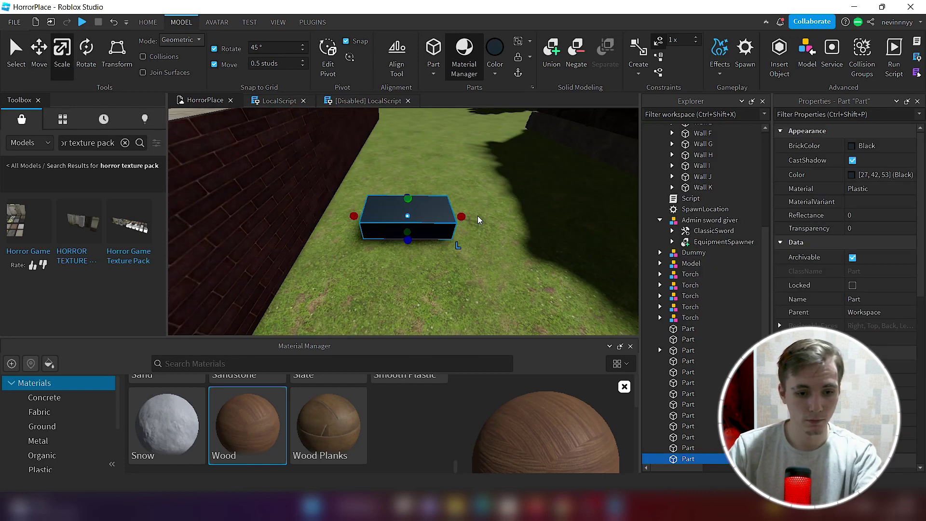
# - Move the new black plastic block from the grass onto the slab's brick edge beside a wooden post
pyautogui.moveTo(478, 216); pyautogui.dragTo(476, 217, button='right')
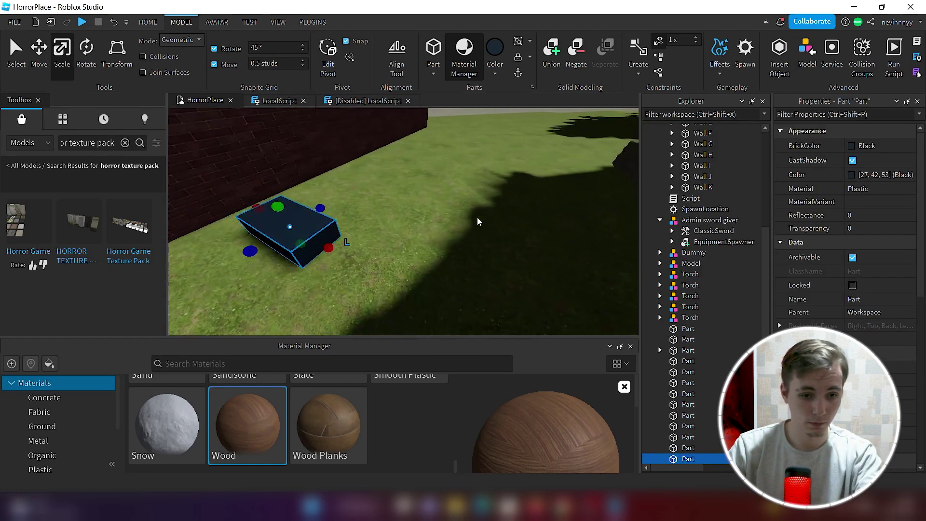
pyautogui.press('e')
pyautogui.moveTo(369, 271); pyautogui.dragTo(308, 213)
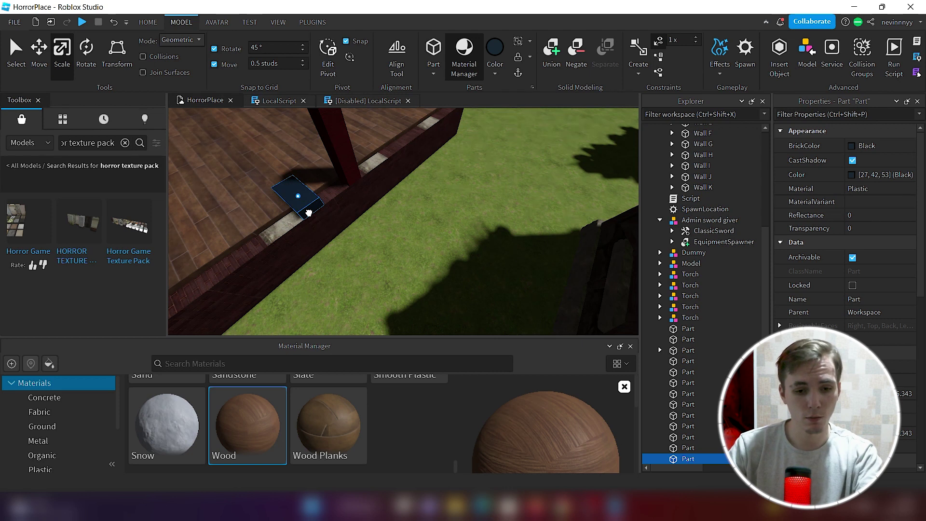
pyautogui.press('a')
pyautogui.scroll(3, 401, 172)
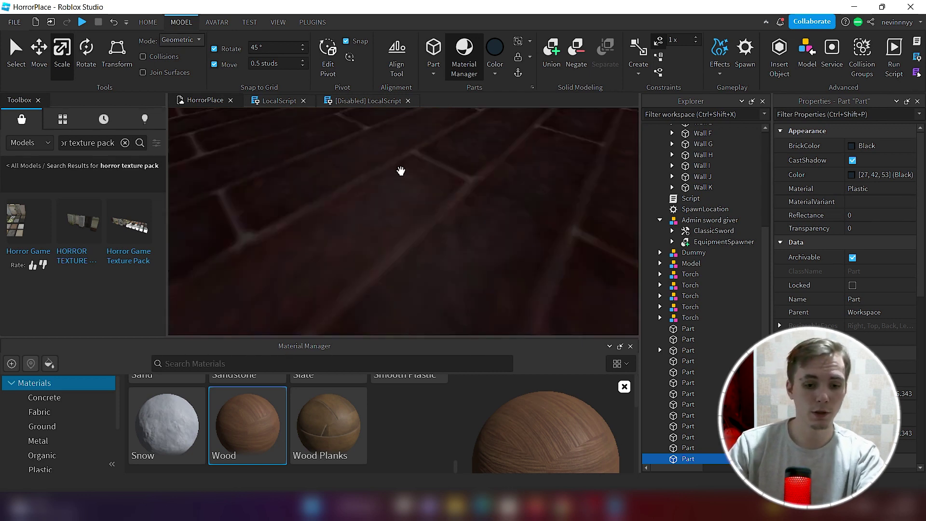
pyautogui.moveTo(401, 172); pyautogui.dragTo(401, 172, button='right')
pyautogui.scroll(-3, 401, 172)
# - Fit the black block into the gap and scale it into a long strip spanning between two wooden posts
pyautogui.moveTo(325, 219); pyautogui.dragTo(353, 132)
pyautogui.moveTo(354, 132); pyautogui.dragTo(449, 186, button='right')
pyautogui.moveTo(309, 225); pyautogui.dragTo(256, 233)
pyautogui.press('a')
pyautogui.press('d')
pyautogui.moveTo(307, 230); pyautogui.dragTo(367, 241, button='right')
pyautogui.press('a')
# - Give the strip between the posts the Brown color and the Cobblestone material
pyautogui.click(496, 72)
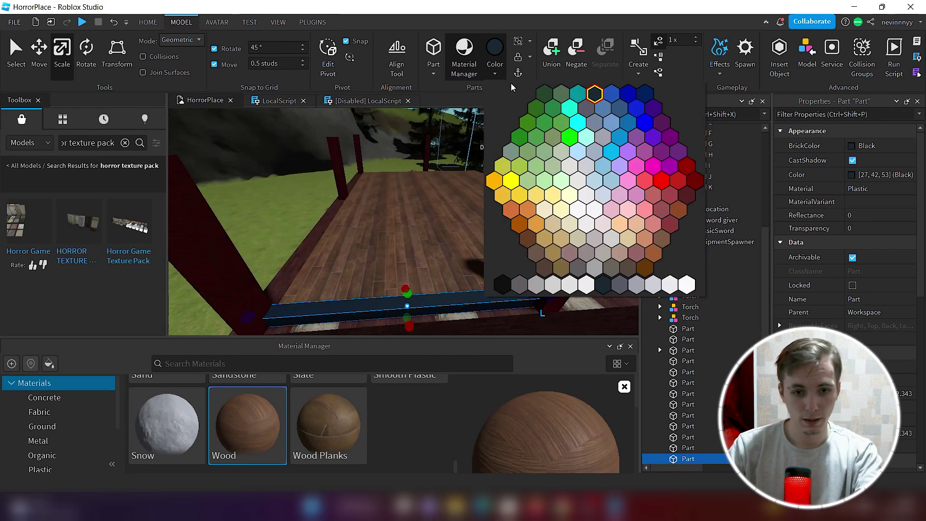
pyautogui.click(662, 238)
pyautogui.moveTo(505, 271); pyautogui.dragTo(506, 266, button='right')
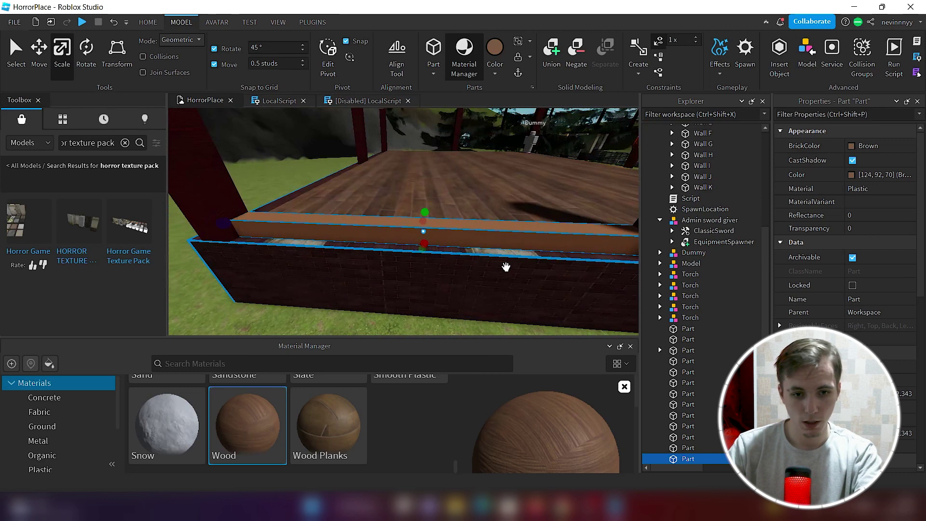
pyautogui.moveTo(326, 416)
pyautogui.scroll(6, 369, 415)
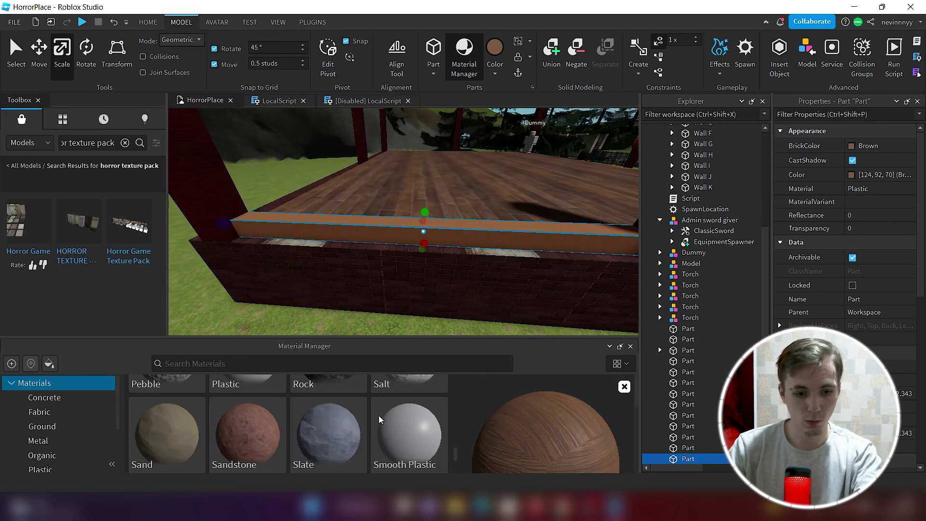
pyautogui.scroll(8, 347, 429)
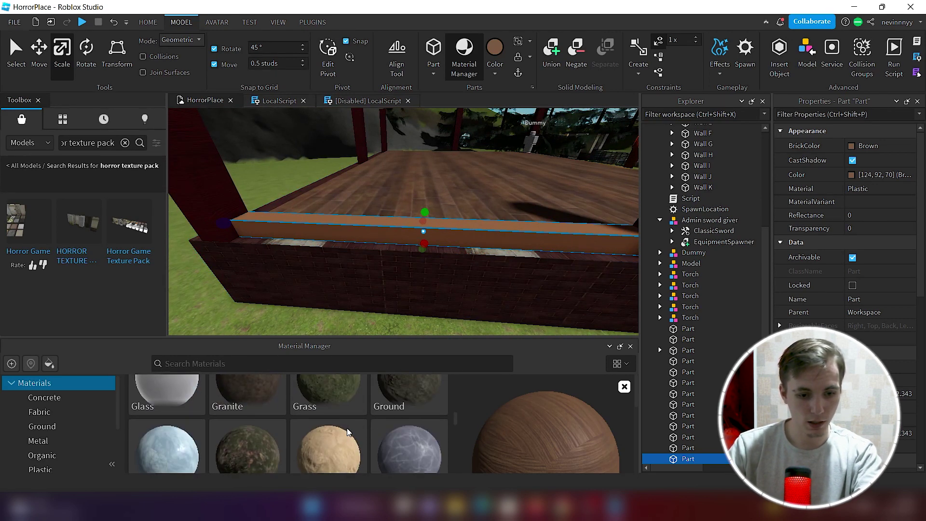
pyautogui.moveTo(387, 434)
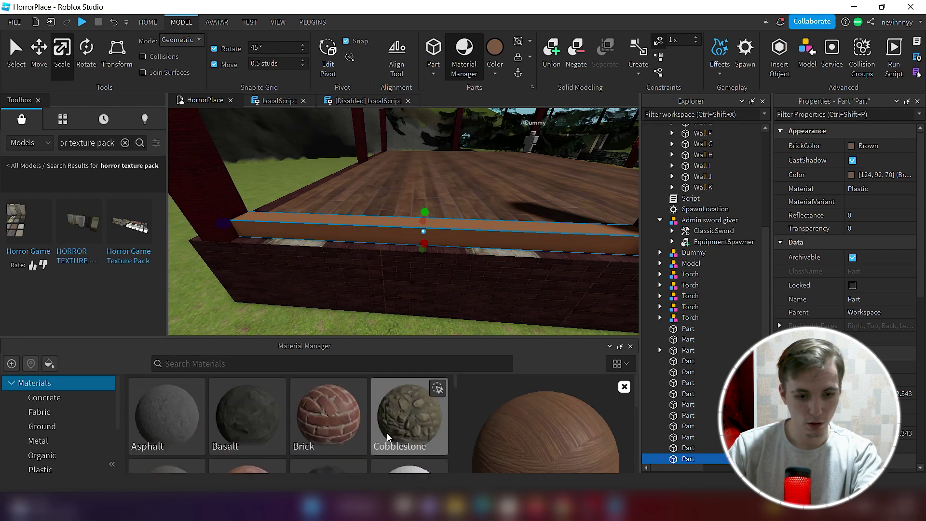
pyautogui.click(437, 389)
pyautogui.moveTo(444, 306); pyautogui.dragTo(444, 305, button='right')
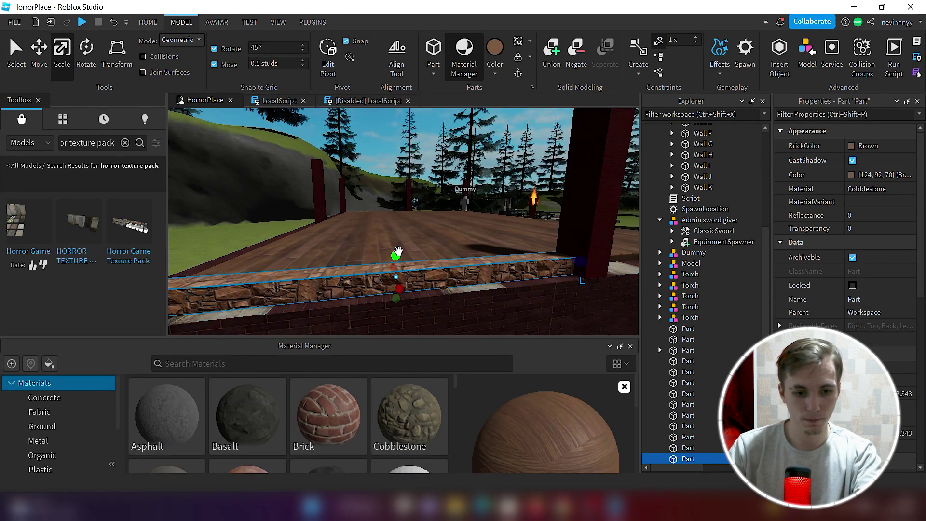
# - Scale the cobblestone strip upward into a tall wall between the two posts
pyautogui.press('f')
pyautogui.press('e')
pyautogui.moveTo(426, 240); pyautogui.dragTo(426, 244, button='right')
pyautogui.moveTo(415, 236); pyautogui.dragTo(418, 138)
pyautogui.press('d')
pyautogui.moveTo(475, 191); pyautogui.dragTo(476, 192, button='right')
pyautogui.press('e')
# - Duplicate the cobblestone wall and move the copy away from the original
pyautogui.hotkey('ctrl', 'd')
pyautogui.hotkey('ctrl', '2')
pyautogui.press('d')
pyautogui.moveTo(386, 203); pyautogui.dragTo(522, 216)
pyautogui.moveTo(522, 216); pyautogui.dragTo(521, 215, button='right')
# - Duplicate the cobblestone wall and rotate the copy 90 degrees so it stands across the original
pyautogui.click(441, 221)
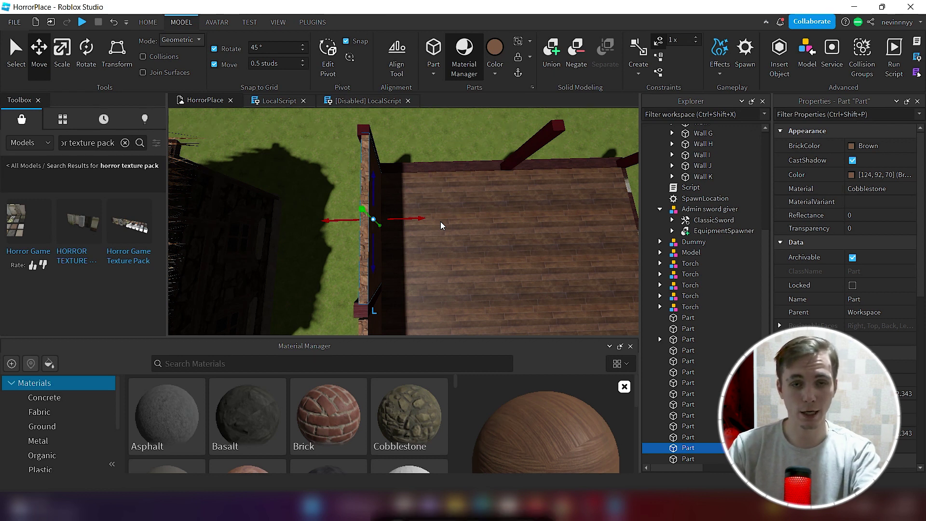
pyautogui.hotkey('ctrl', 'r')
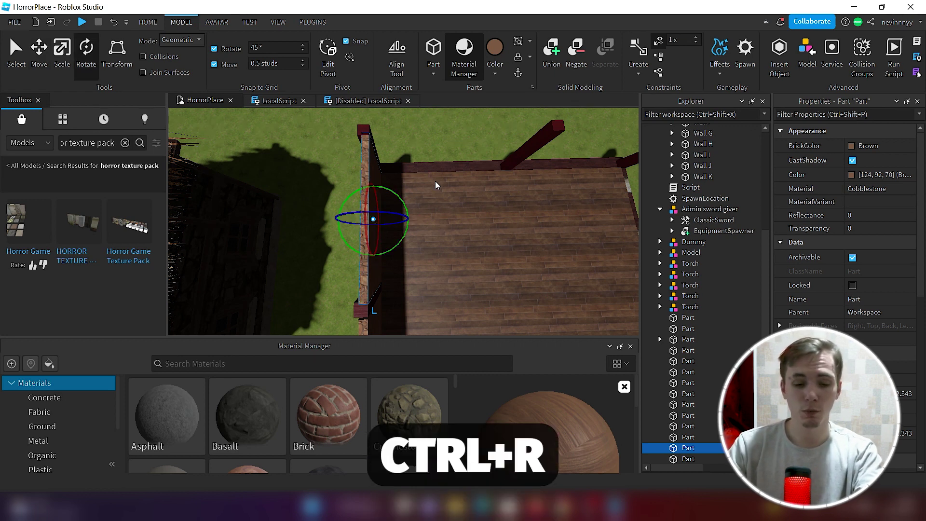
pyautogui.hotkey('ctrl', 'd')
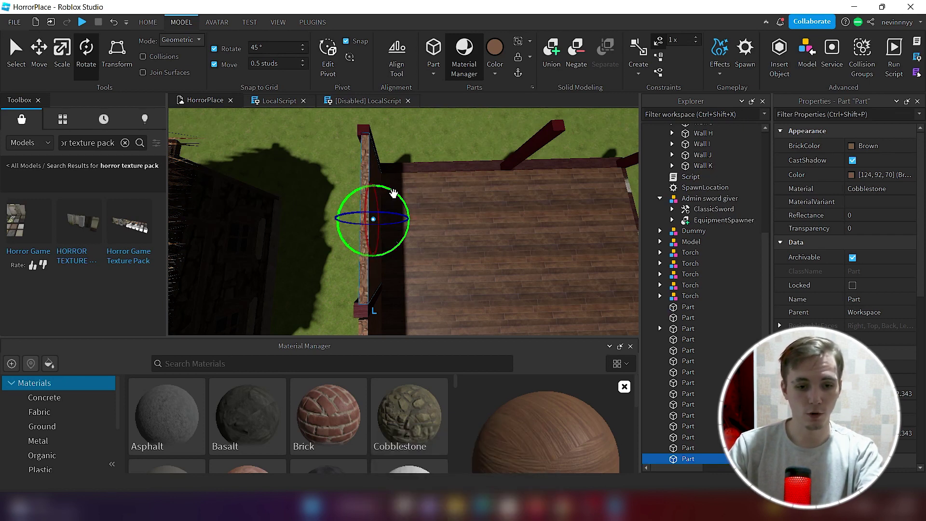
pyautogui.moveTo(397, 196); pyautogui.dragTo(405, 242)
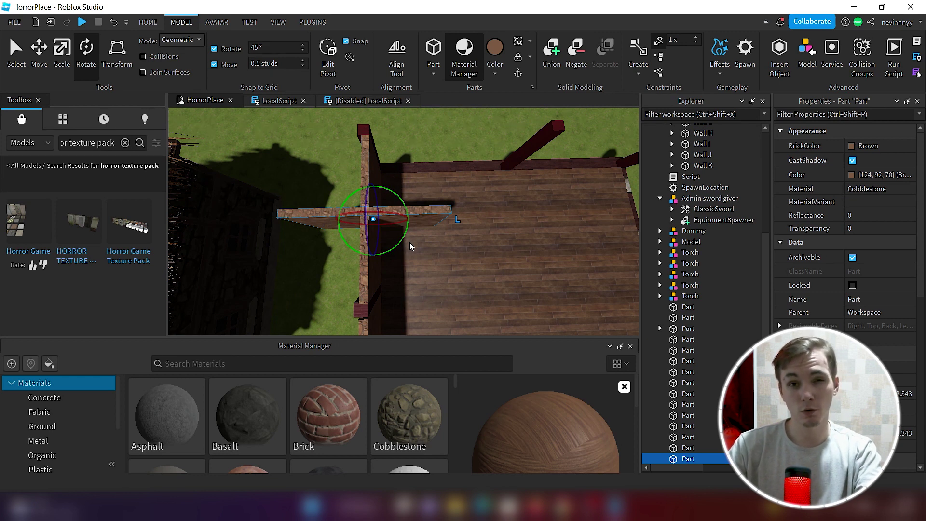
pyautogui.hotkey('ctrl', 'z')
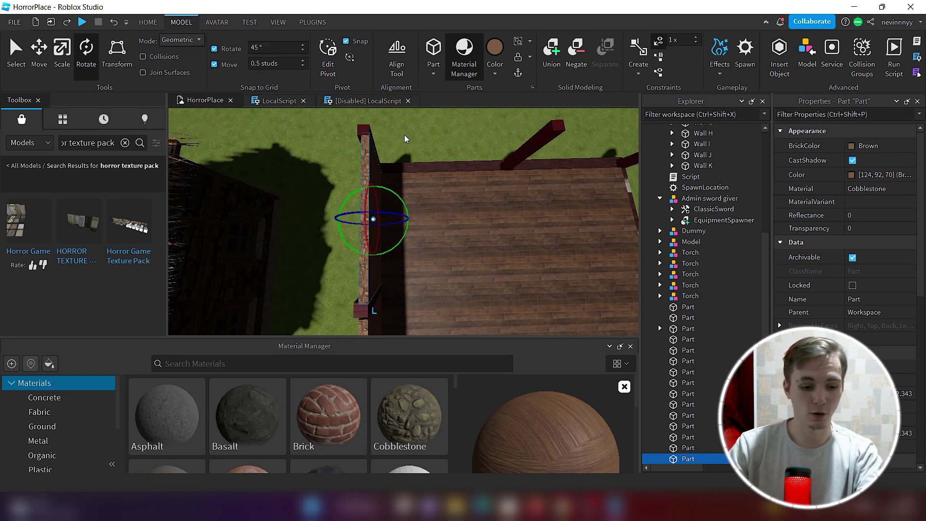
pyautogui.hotkey('ctrl', 'y')
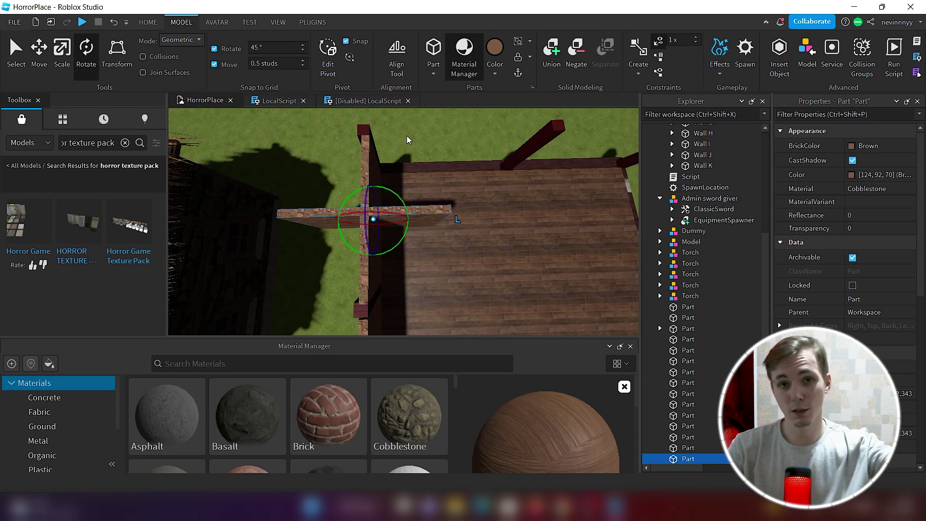
# - Move the rotated cobblestone wall to the adjacent edge of the floor and scale it to fit between two posts
pyautogui.click(39, 53)
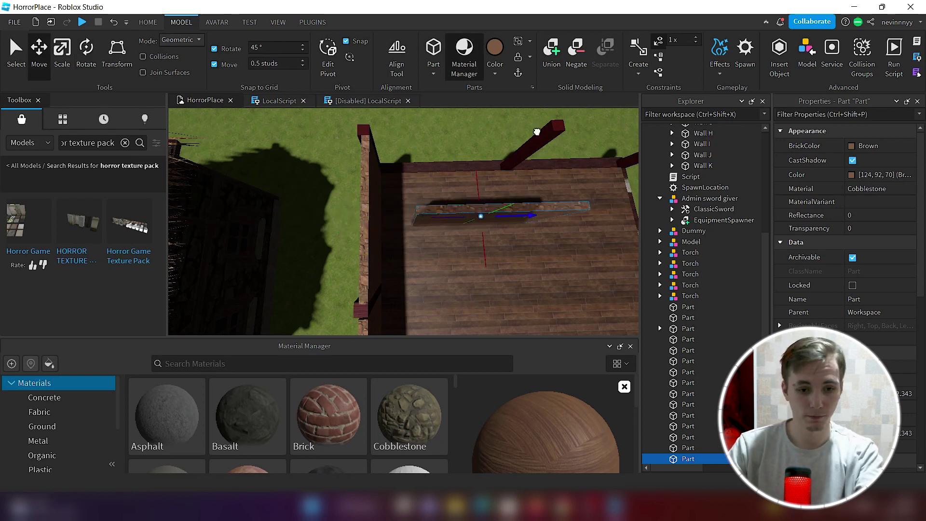
pyautogui.moveTo(537, 131); pyautogui.dragTo(492, 140)
pyautogui.moveTo(446, 260); pyautogui.dragTo(455, 201)
pyautogui.moveTo(455, 200); pyautogui.dragTo(425, 135, button='right')
pyautogui.moveTo(425, 135); pyautogui.dragTo(400, 132)
pyautogui.hotkey('ctrl', '3')
pyautogui.moveTo(400, 132); pyautogui.dragTo(315, 198, button='right')
pyautogui.moveTo(362, 243); pyautogui.dragTo(333, 247)
pyautogui.moveTo(333, 247); pyautogui.dragTo(359, 248, button='right')
# - Duplicate the fitted wall, move the copy into the neighbouring gap on the same side, and scale it to the posts
pyautogui.hotkey('ctrl', 'd')
pyautogui.hotkey('ctrl', '2')
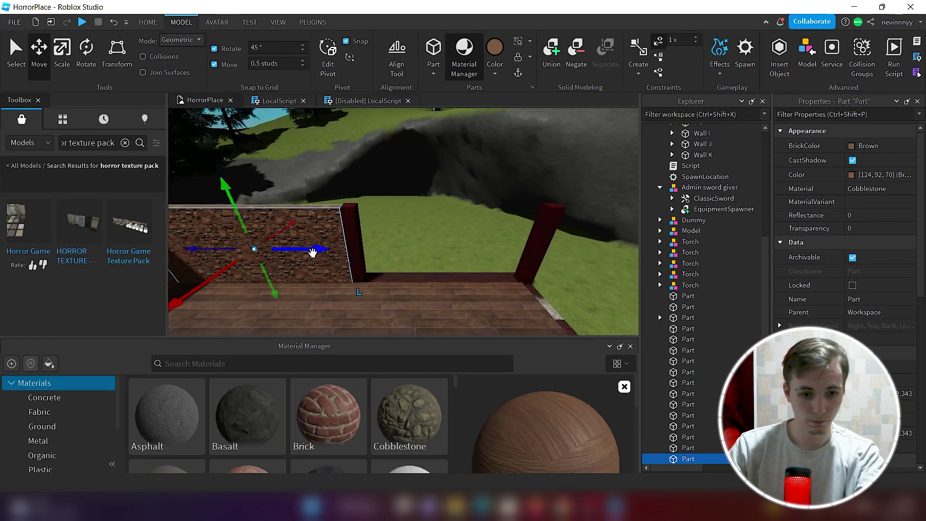
pyautogui.moveTo(313, 252); pyautogui.dragTo(523, 250)
pyautogui.moveTo(524, 249); pyautogui.dragTo(544, 273, button='right')
pyautogui.hotkey('ctrl', '3')
pyautogui.moveTo(502, 240); pyautogui.dragTo(477, 233)
# - Duplicate the cobblestone wall to the opposite side of the floor and scale the copy to close the open side
pyautogui.moveTo(478, 233); pyautogui.dragTo(430, 198, button='right')
pyautogui.hotkey('ctrl', '2')
pyautogui.hotkey('ctrl', '3')
pyautogui.click(430, 198)
pyautogui.hotkey('ctrl', 'd')
pyautogui.hotkey('ctrl', '2')
pyautogui.moveTo(430, 219); pyautogui.dragTo(395, 362)
pyautogui.moveTo(414, 328); pyautogui.dragTo(407, 286, button='right')
pyautogui.hotkey('ctrl', '3')
pyautogui.moveTo(435, 261); pyautogui.dragTo(217, 244)
# - Select the Dummy inside the walls and move it across the plank floor
pyautogui.moveTo(338, 285); pyautogui.dragTo(441, 210, button='right')
pyautogui.click(454, 241)
pyautogui.scroll(5, 444, 216)
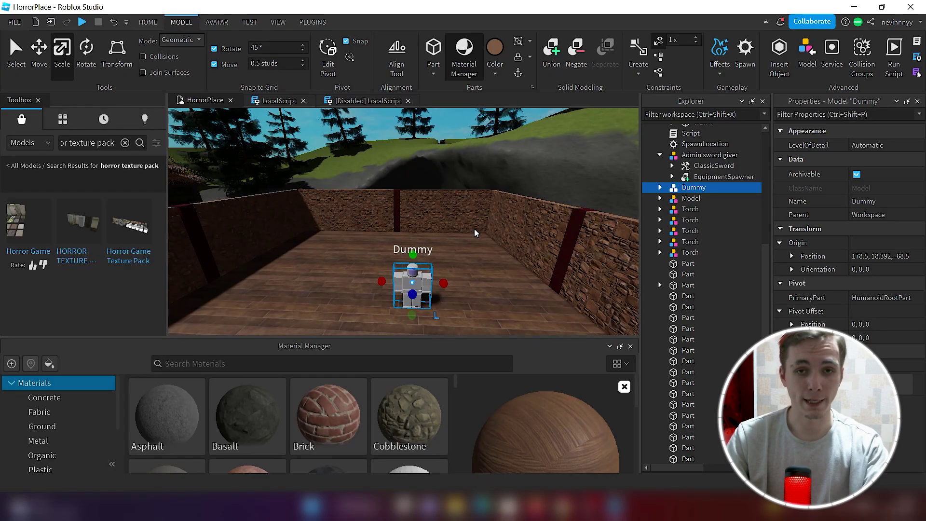
pyautogui.moveTo(475, 229); pyautogui.dragTo(482, 230, button='right')
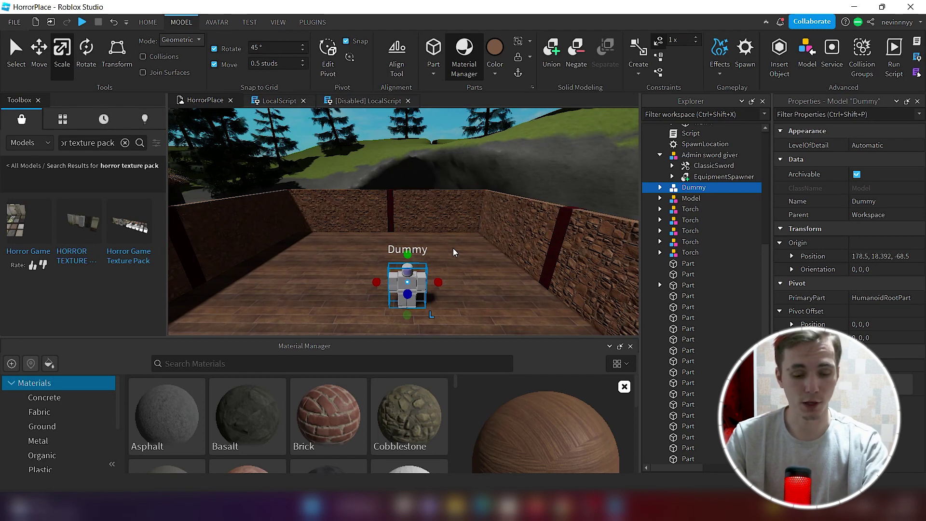
pyautogui.moveTo(410, 297); pyautogui.dragTo(357, 295)
pyautogui.press('w')
pyautogui.moveTo(436, 274); pyautogui.dragTo(436, 254, button='right')
pyautogui.press('s')
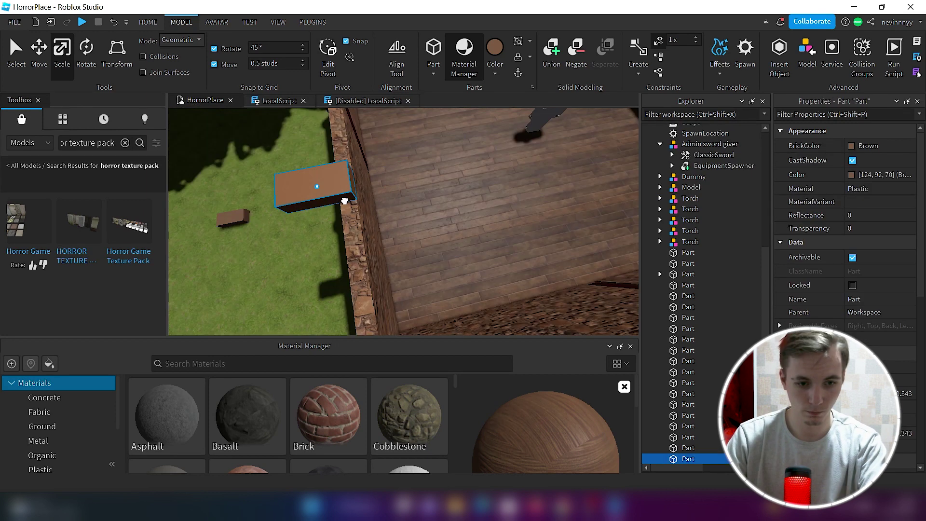
# - Move the brown plastic block over the cobblestone wall and set it on the plank floor near the Dummy
pyautogui.moveTo(341, 193); pyautogui.dragTo(403, 186)
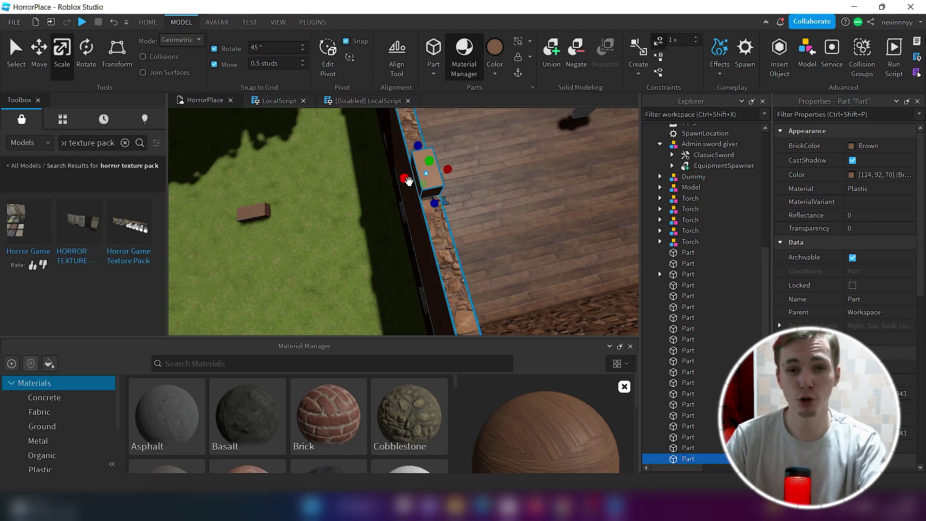
pyautogui.moveTo(404, 178); pyautogui.dragTo(399, 181)
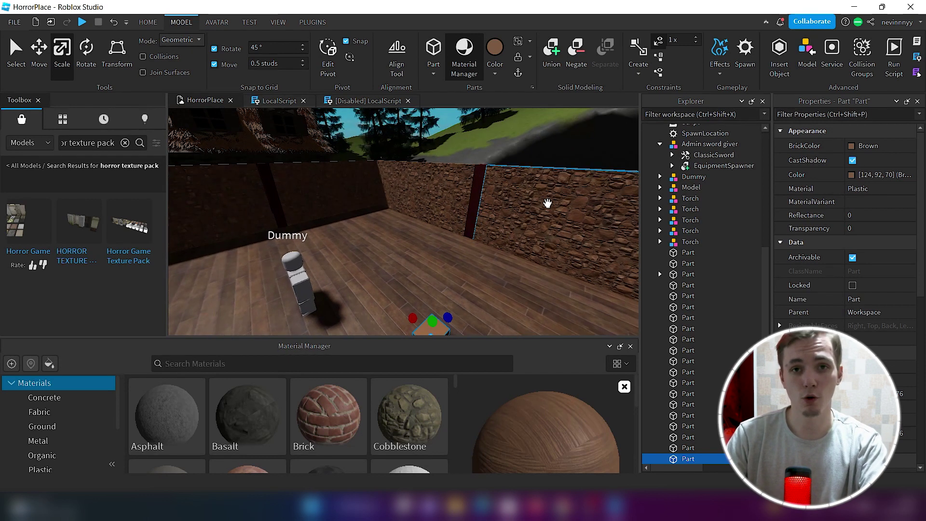
pyautogui.moveTo(547, 203); pyautogui.dragTo(548, 204, button='right')
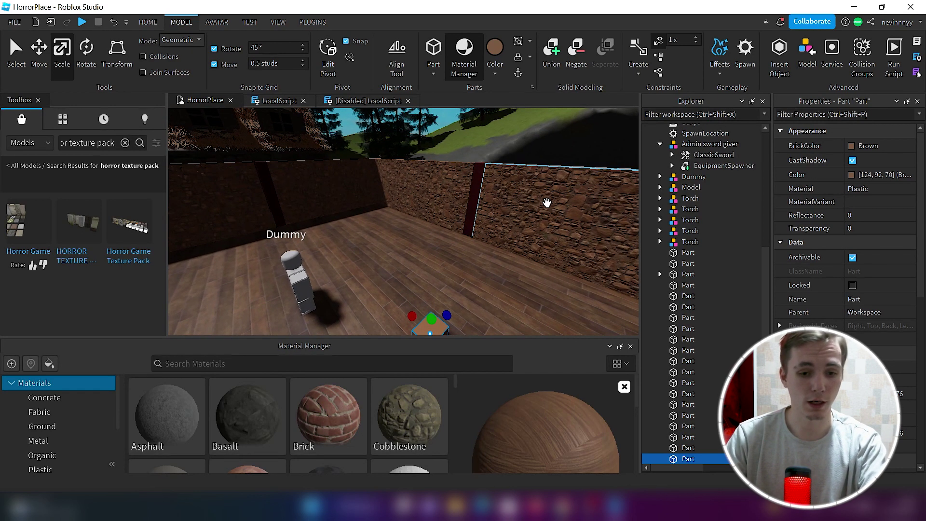
# - Check the wooden post's color and give the small block on the floor the same Cocoa color
pyautogui.click(474, 197)
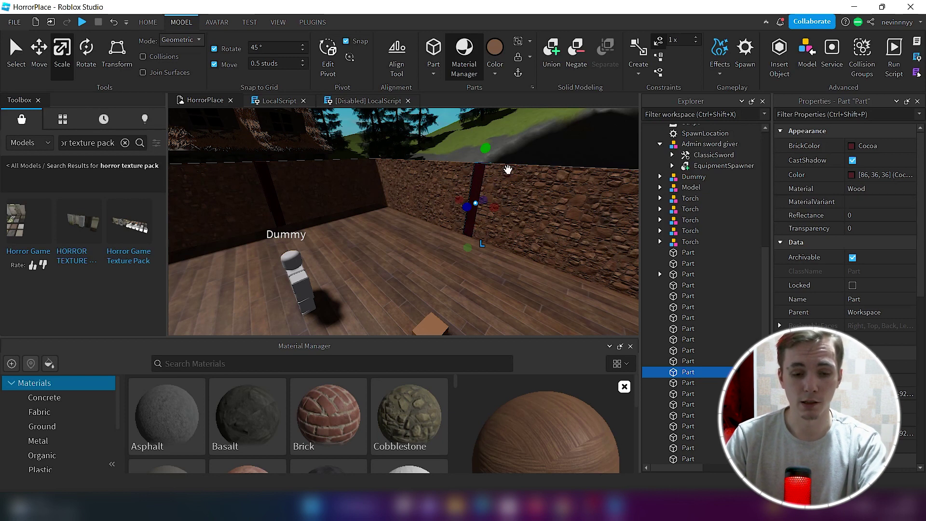
pyautogui.click(878, 147)
pyautogui.click(878, 148)
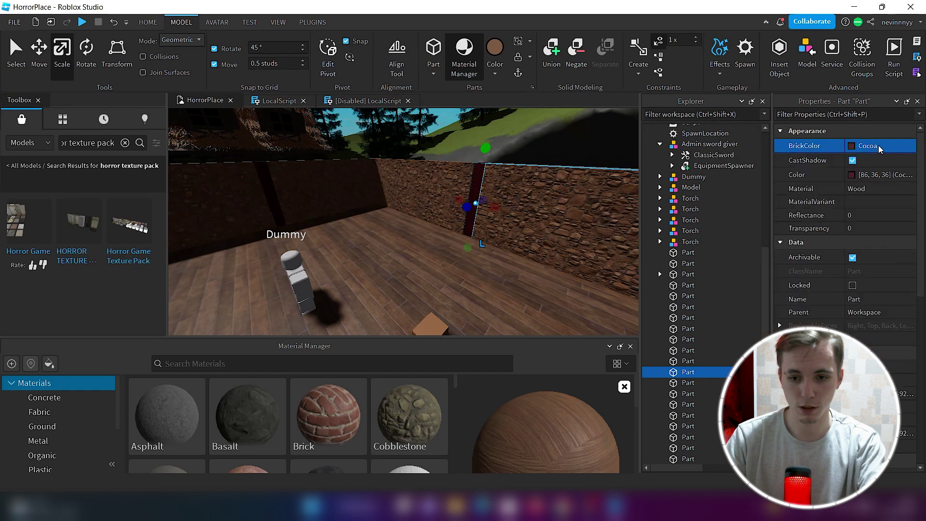
pyautogui.click(879, 147)
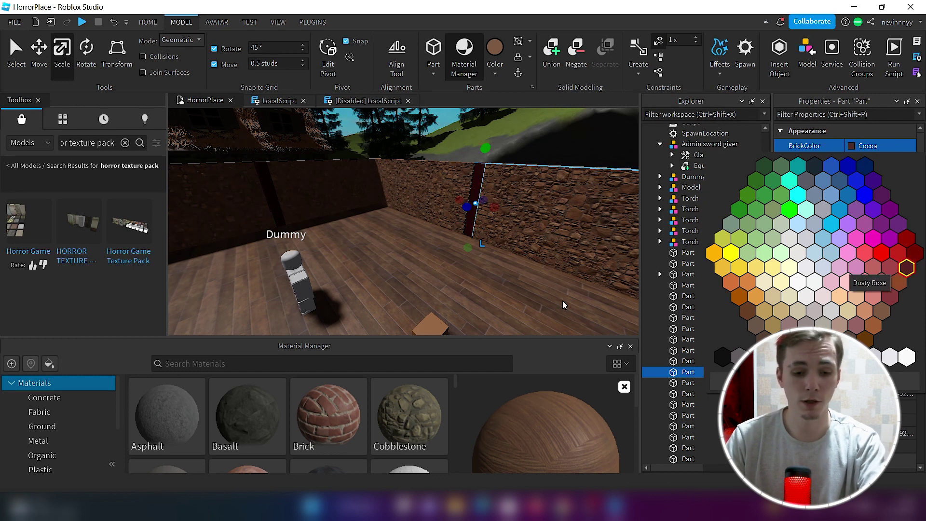
pyautogui.click(430, 326)
pyautogui.click(495, 73)
pyautogui.click(686, 196)
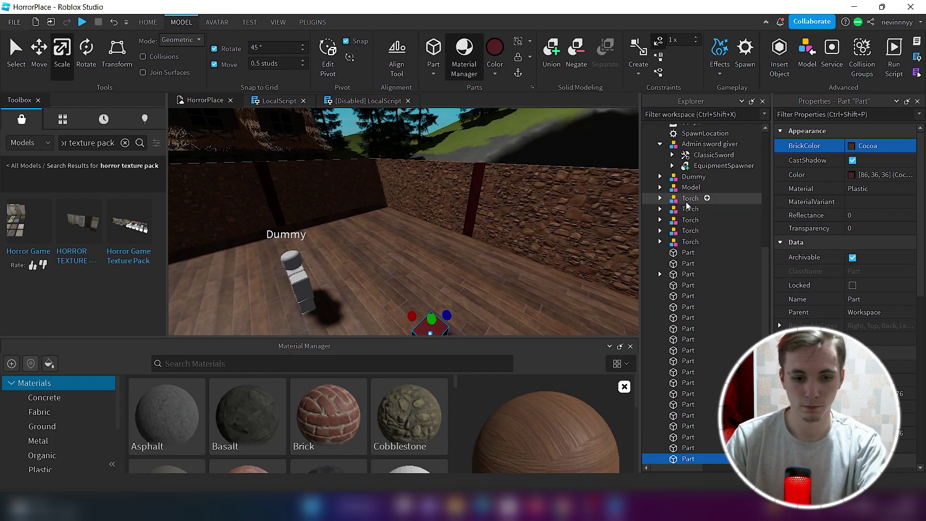
# - Apply the Wood Planks material to the Cocoa block
pyautogui.press('f')
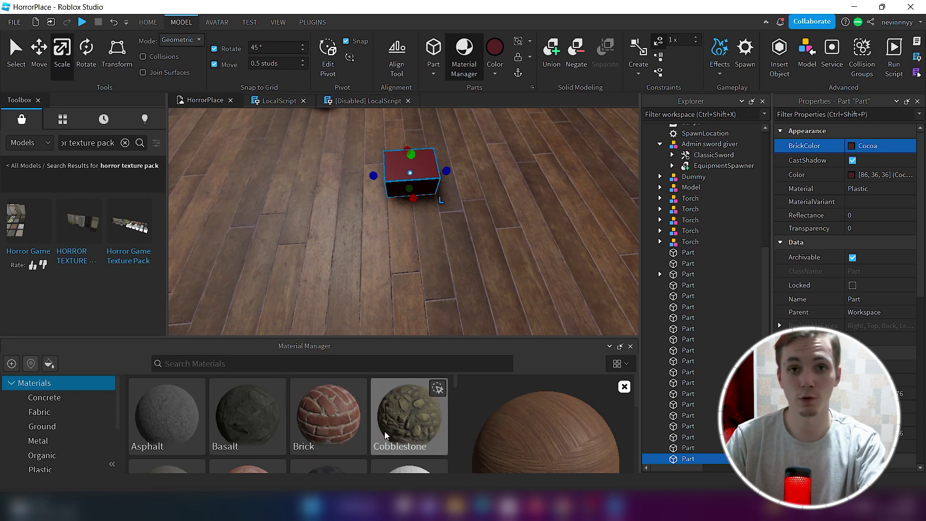
pyautogui.scroll(-8, 392, 424)
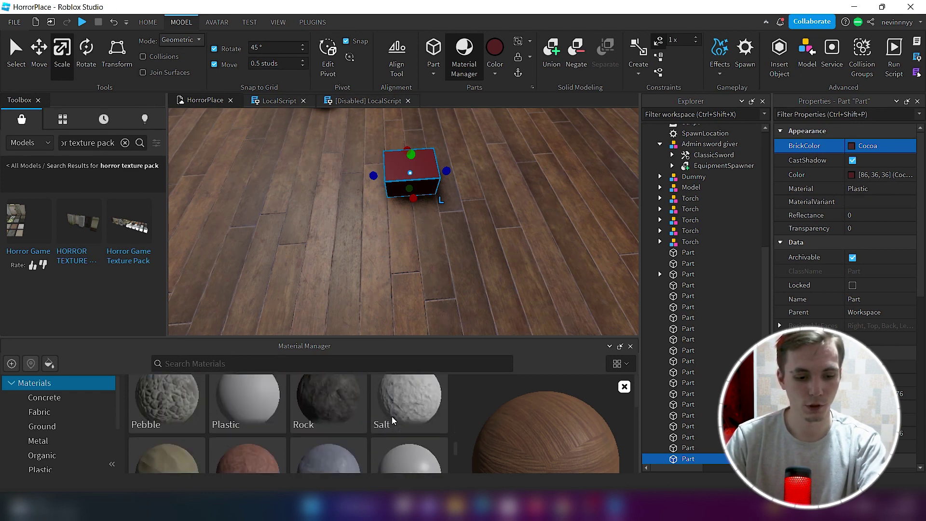
pyautogui.scroll(-3, 367, 416)
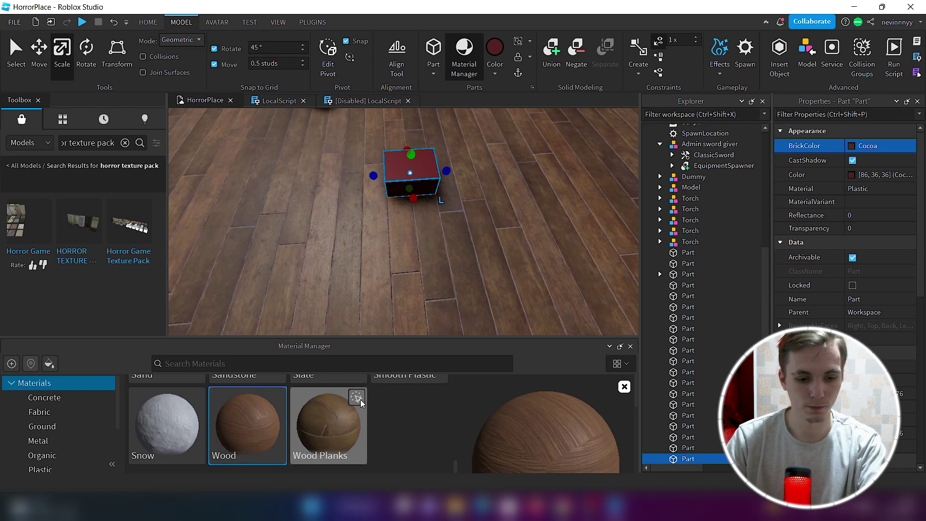
pyautogui.click(357, 397)
# - Scale the Cocoa plank block into a wider strip on the floor beside the Dummy
pyautogui.scroll(-5, 492, 218)
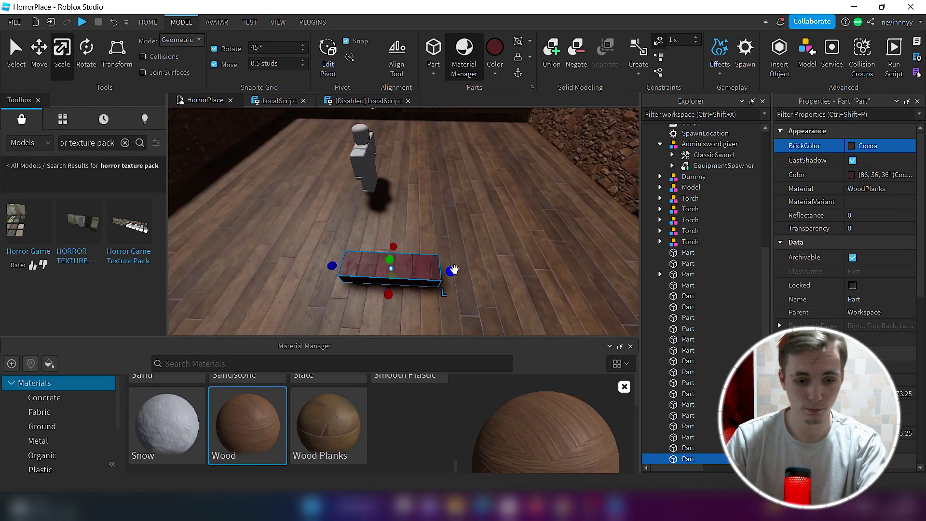
pyautogui.moveTo(471, 267); pyautogui.dragTo(479, 267)
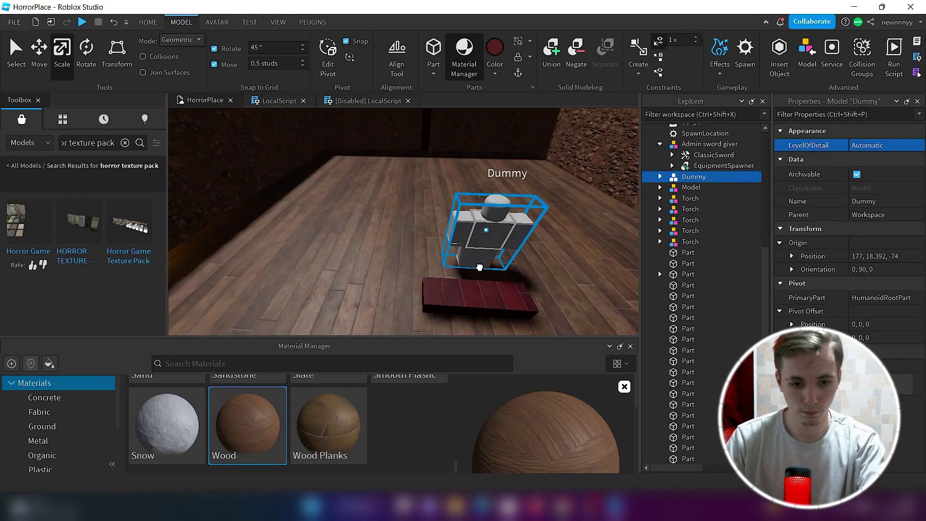
pyautogui.moveTo(479, 267); pyautogui.dragTo(523, 298, button='right')
pyautogui.click(432, 290)
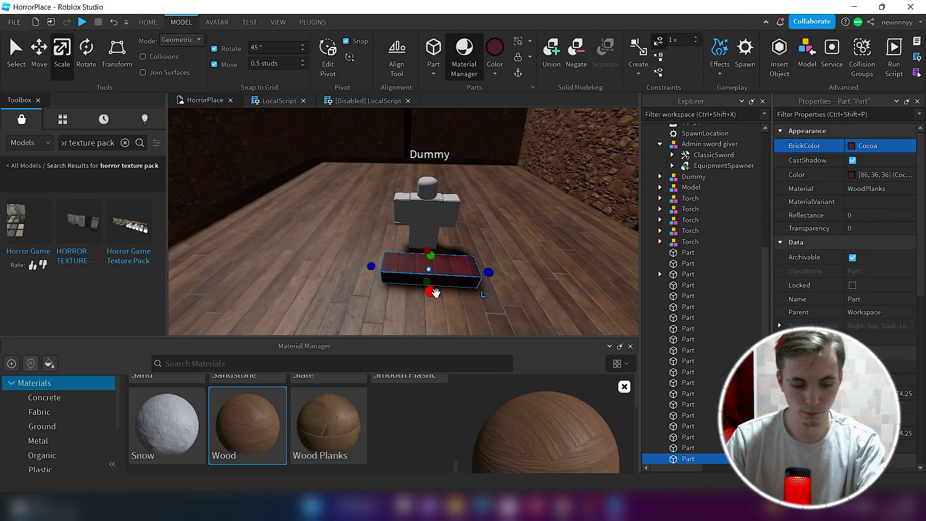
pyautogui.hotkey('ctrl', 'r')
pyautogui.moveTo(437, 272); pyautogui.dragTo(453, 271)
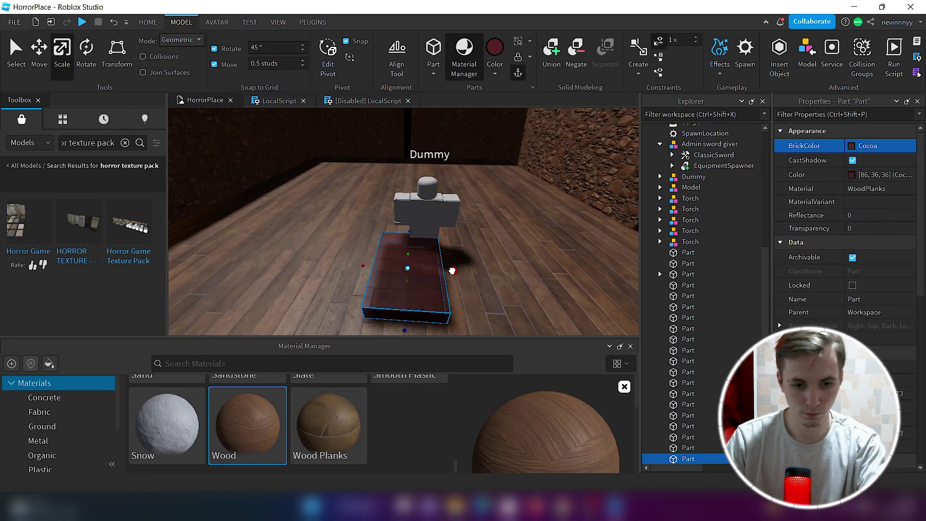
pyautogui.hotkey('ctrl', 'z')
pyautogui.hotkey('ctrl', 'z')
# - Duplicate the plank strip and raise the copy to just above the Dummy's head as the frame's top piece
pyautogui.click(502, 297)
pyautogui.moveTo(467, 281); pyautogui.dragTo(468, 251, button='right')
pyautogui.click(39, 57)
pyautogui.hotkey('ctrl', 'd')
pyautogui.moveTo(430, 244); pyautogui.dragTo(429, 145)
pyautogui.moveTo(455, 283); pyautogui.dragTo(454, 251, button='right')
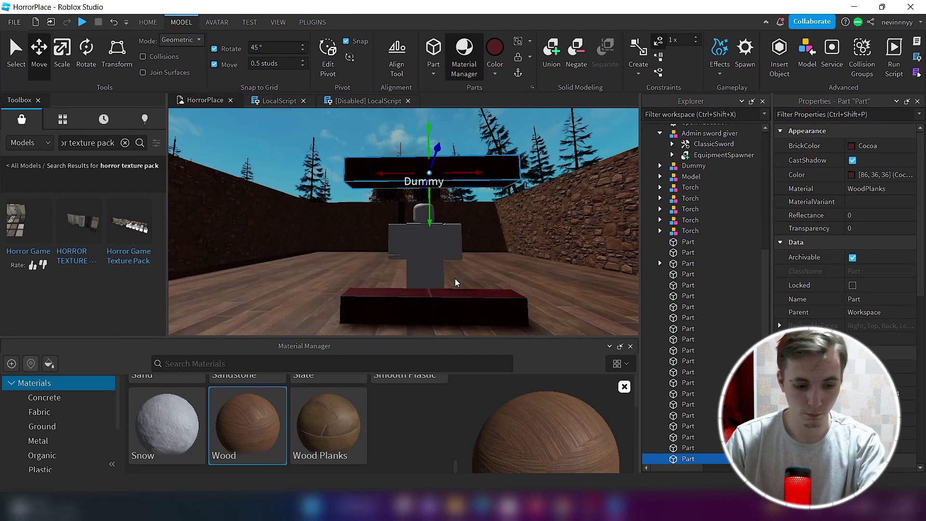
# - Duplicate the raised plank strip and rotate the copy upright
pyautogui.hotkey('ctrl', 'd')
pyautogui.hotkey('ctrl', 'r')
pyautogui.click(87, 57)
pyautogui.moveTo(434, 202); pyautogui.dragTo(434, 154)
# - Move the upright strip to one end of the frame and shorten it to fit between the top and bottom strips
pyautogui.click(39, 56)
pyautogui.moveTo(388, 172); pyautogui.dragTo(319, 174)
pyautogui.moveTo(363, 210); pyautogui.dragTo(364, 272)
pyautogui.hotkey('ctrl', '3')
pyautogui.moveTo(358, 141); pyautogui.dragTo(358, 179)
pyautogui.moveTo(358, 332); pyautogui.dragTo(358, 307)
pyautogui.moveTo(358, 307); pyautogui.dragTo(400, 272, button='right')
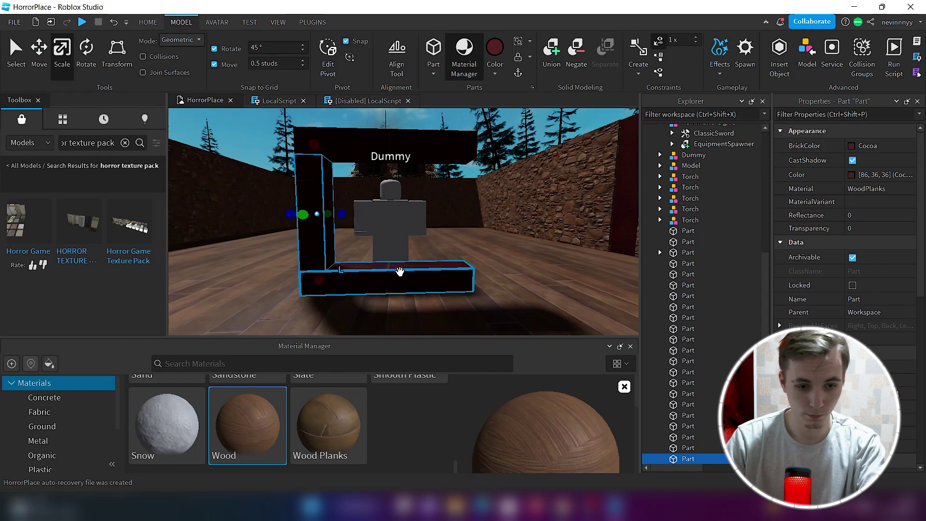
# - Duplicate the upright and move the copy to the opposite end of the frame
pyautogui.hotkey('ctrl', 'd')
pyautogui.hotkey('ctrl', '2')
pyautogui.moveTo(354, 215); pyautogui.dragTo(472, 215)
# - Scale the frame's bottom and top strips thinner from their inner and lower faces
pyautogui.hotkey('ctrl', '3')
pyautogui.click(393, 275)
pyautogui.moveTo(390, 252); pyautogui.dragTo(392, 262)
pyautogui.click(459, 251)
pyautogui.moveTo(458, 250); pyautogui.dragTo(400, 261, button='right')
pyautogui.click(396, 241)
pyautogui.moveTo(395, 275); pyautogui.dragTo(396, 254)
# - Stretch both uprights upward until they meet the underside of the frame's top strip
pyautogui.click(287, 290)
pyautogui.moveTo(278, 245); pyautogui.dragTo(277, 231)
pyautogui.click(504, 282)
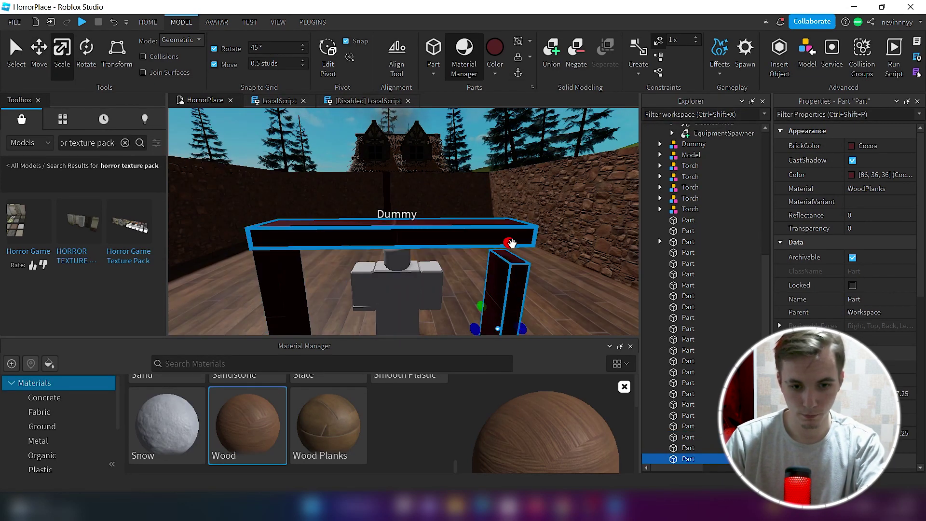
pyautogui.moveTo(511, 244); pyautogui.dragTo(512, 226)
pyautogui.click(572, 279)
pyautogui.press('s')
pyautogui.press('q')
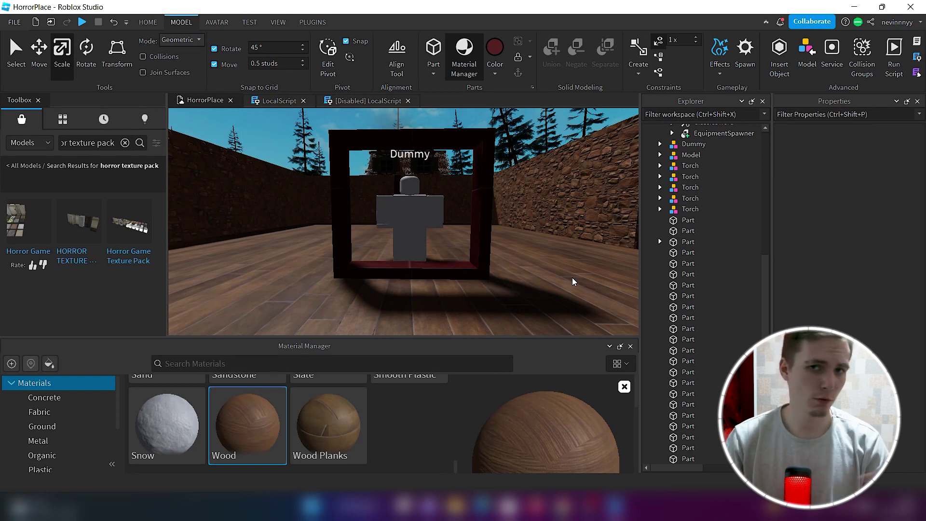
# - Duplicate a side upright and move the copy to the middle of the frame as a vertical divider
pyautogui.click(481, 207)
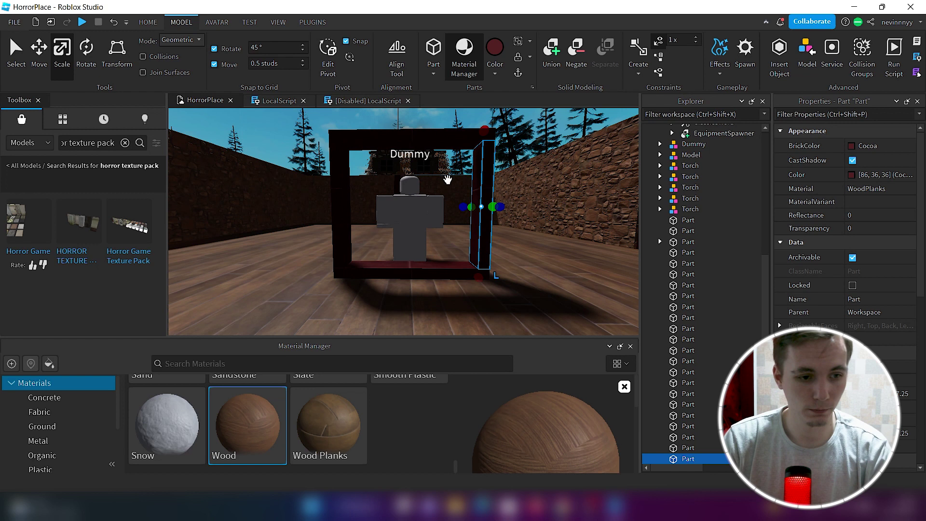
pyautogui.hotkey('ctrl', '2')
pyautogui.hotkey('ctrl', 'd')
pyautogui.moveTo(459, 209); pyautogui.dragTo(379, 213)
pyautogui.moveTo(379, 213); pyautogui.dragTo(463, 298, button='right')
pyautogui.moveTo(429, 237); pyautogui.dragTo(314, 236)
pyautogui.moveTo(314, 236); pyautogui.dragTo(482, 277, button='right')
pyautogui.press('s')
pyautogui.click(395, 241)
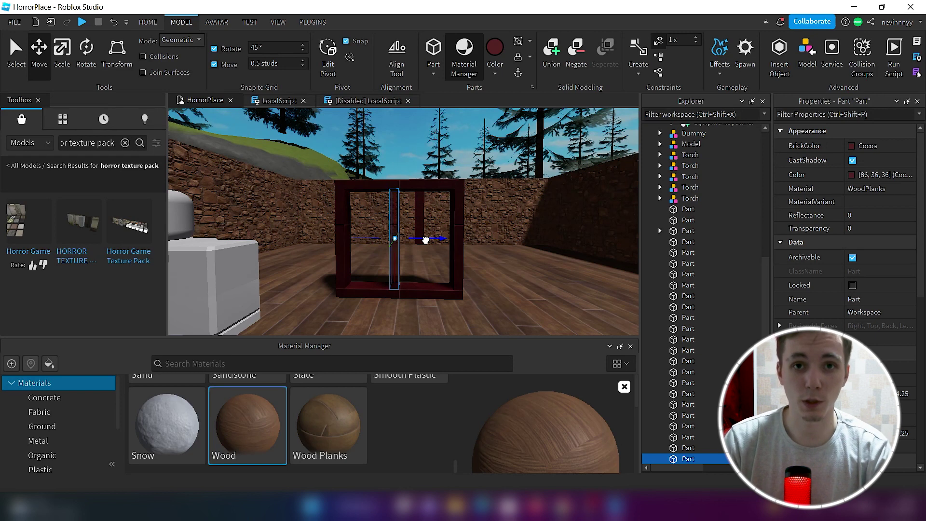
pyautogui.moveTo(426, 240); pyautogui.dragTo(424, 240)
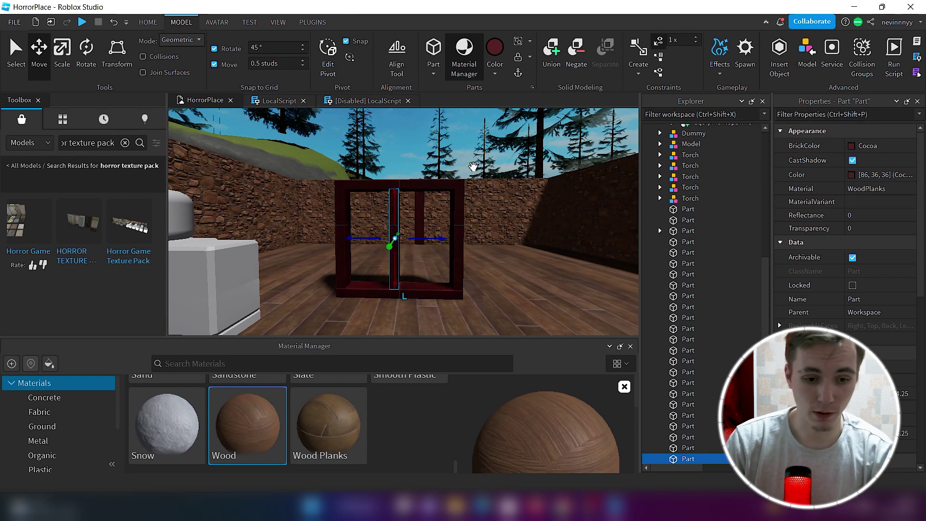
# - Shorten the frame's top strip at one end and move the side upright inward to line up with it
pyautogui.click(451, 183)
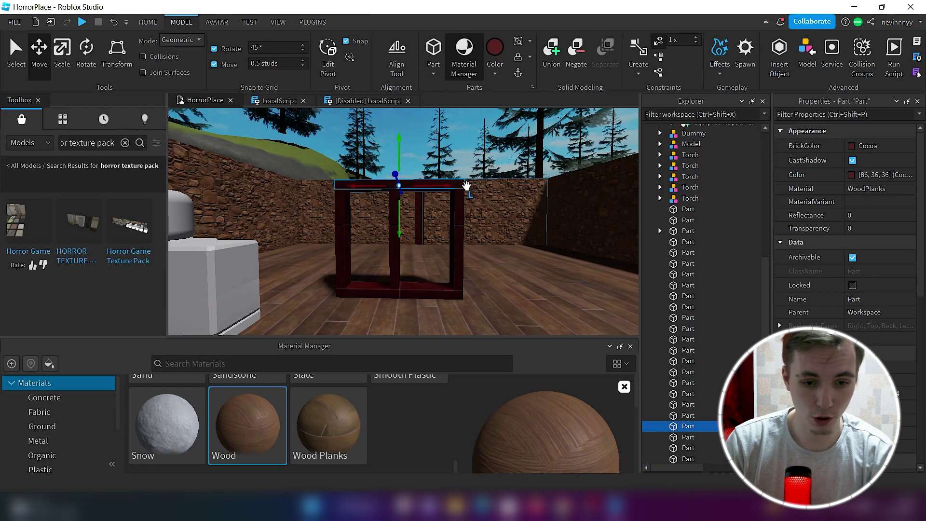
pyautogui.click(65, 45)
pyautogui.moveTo(471, 184); pyautogui.dragTo(461, 184)
pyautogui.click(461, 213)
pyautogui.click(45, 57)
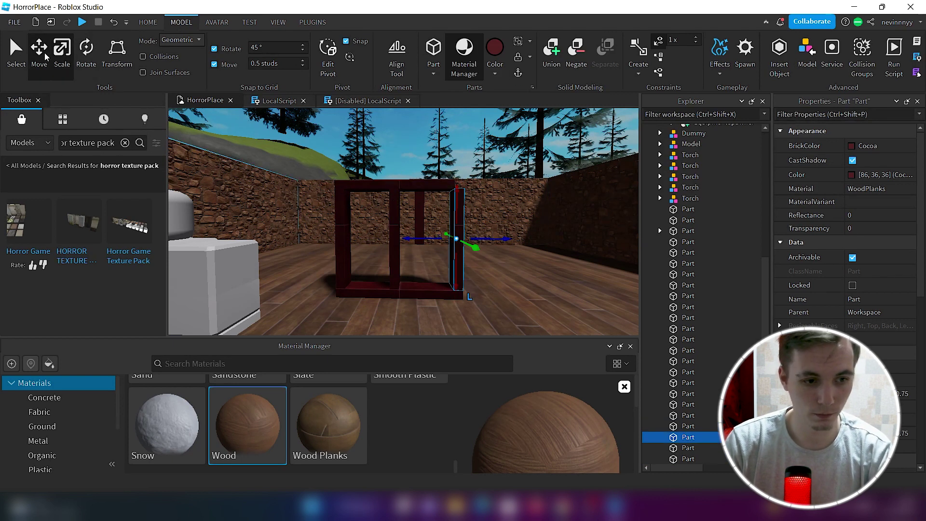
# - Lengthen the frame's bottom strip at its shorter end so that it extends past the side upright like a sill
pyautogui.click(436, 293)
pyautogui.click(62, 50)
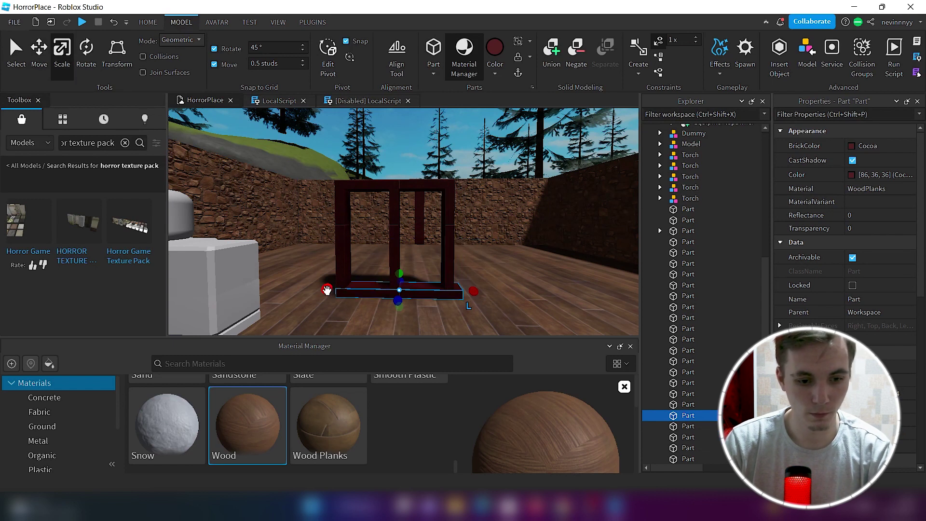
pyautogui.moveTo(325, 290); pyautogui.dragTo(321, 290)
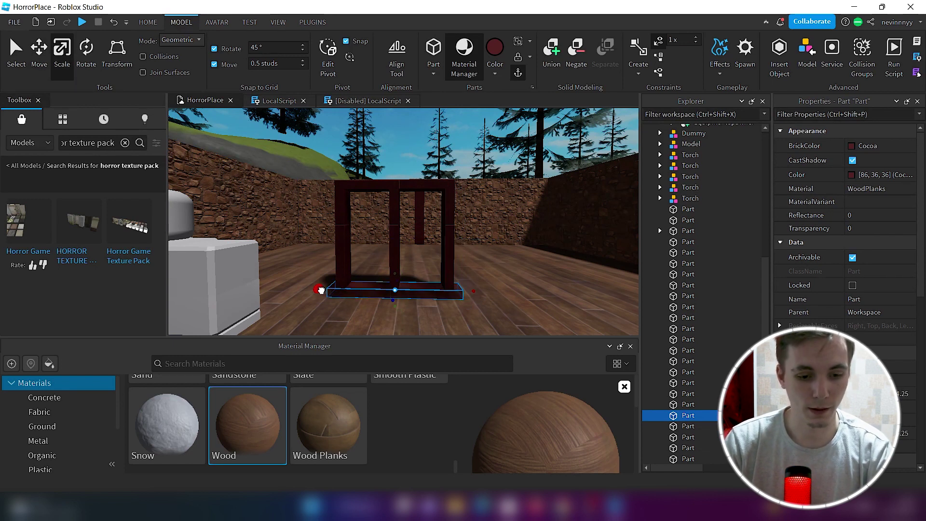
pyautogui.click(527, 305)
pyautogui.press('d')
pyautogui.moveTo(520, 285); pyautogui.dragTo(481, 298, button='right')
pyautogui.press('a')
# - Duplicate an upright of the frame and rotate the copy into a horizontal crossbar midway up the window
pyautogui.click(477, 300)
pyautogui.hotkey('ctrl', 'd')
pyautogui.click(86, 54)
pyautogui.moveTo(458, 262); pyautogui.dragTo(481, 298)
pyautogui.click(531, 235)
pyautogui.moveTo(531, 236); pyautogui.dragTo(533, 240, button='right')
pyautogui.scroll(-2, 533, 236)
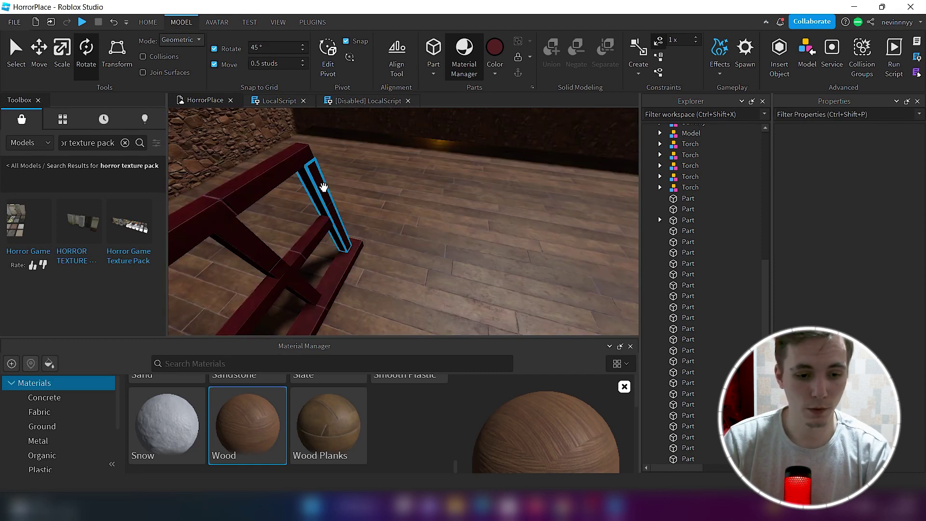
# - Make a copy of the side upright in front of the frame and widen it into a shutter panel covering half the window
pyautogui.click(323, 187)
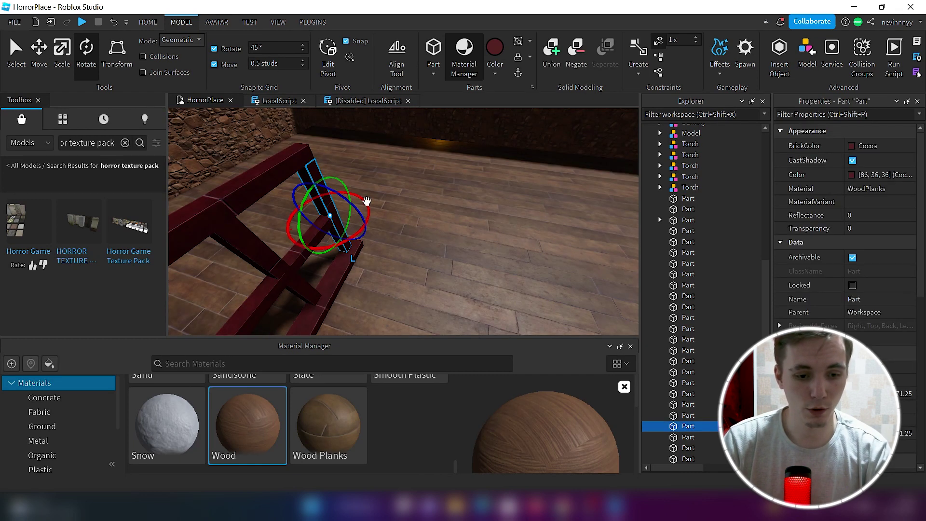
pyautogui.hotkey('ctrl', '2')
pyautogui.moveTo(374, 226)
pyautogui.mouseDown()
pyautogui.moveTo(407, 229)
pyautogui.moveTo(387, 225)
pyautogui.mouseUp()
pyautogui.moveTo(352, 267); pyautogui.dragTo(355, 273)
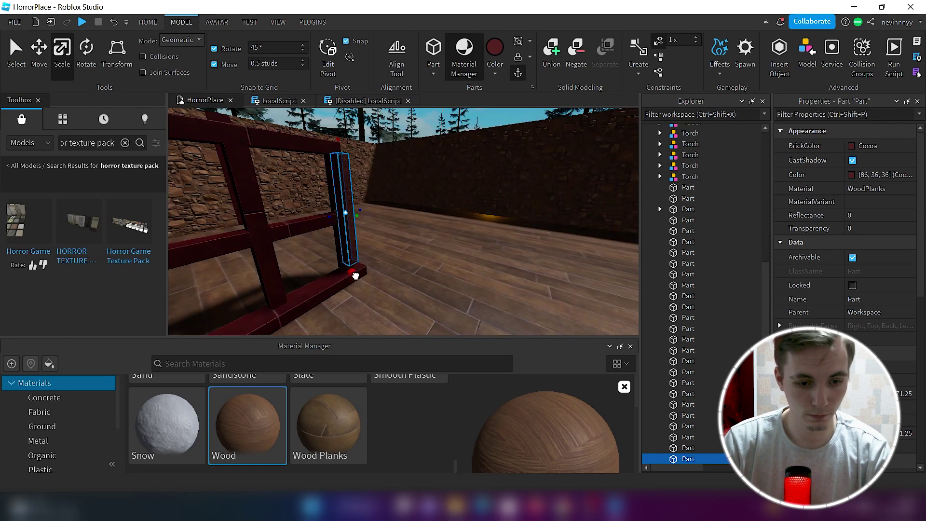
pyautogui.moveTo(473, 262); pyautogui.dragTo(473, 262, button='right')
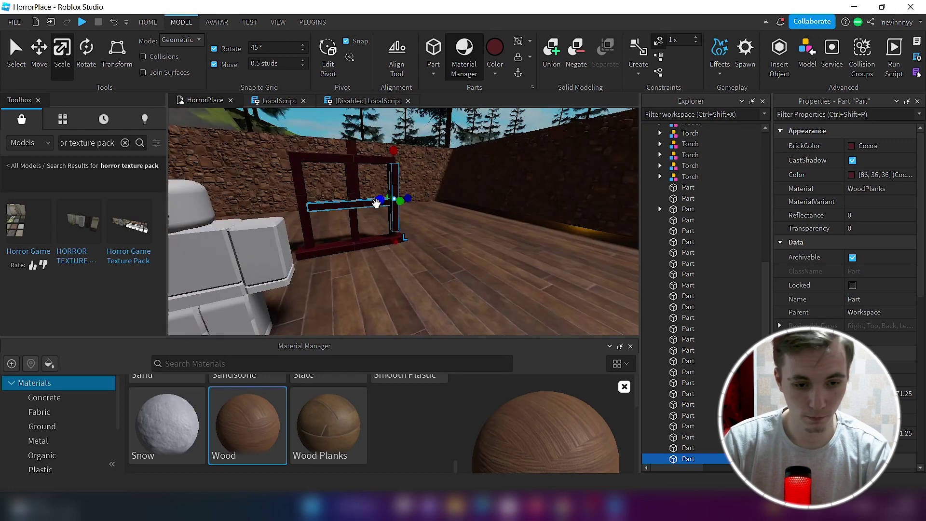
pyautogui.moveTo(376, 202); pyautogui.dragTo(352, 204)
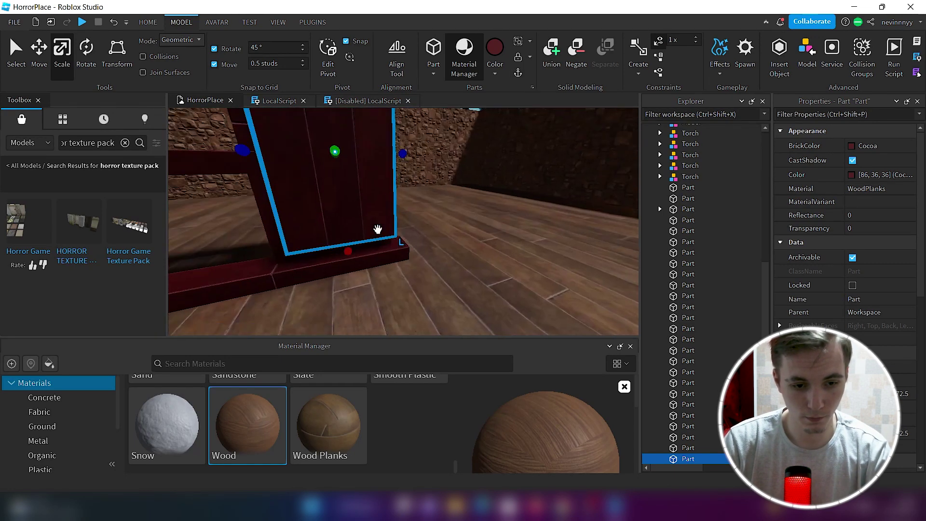
pyautogui.moveTo(378, 230); pyautogui.dragTo(394, 292, button='right')
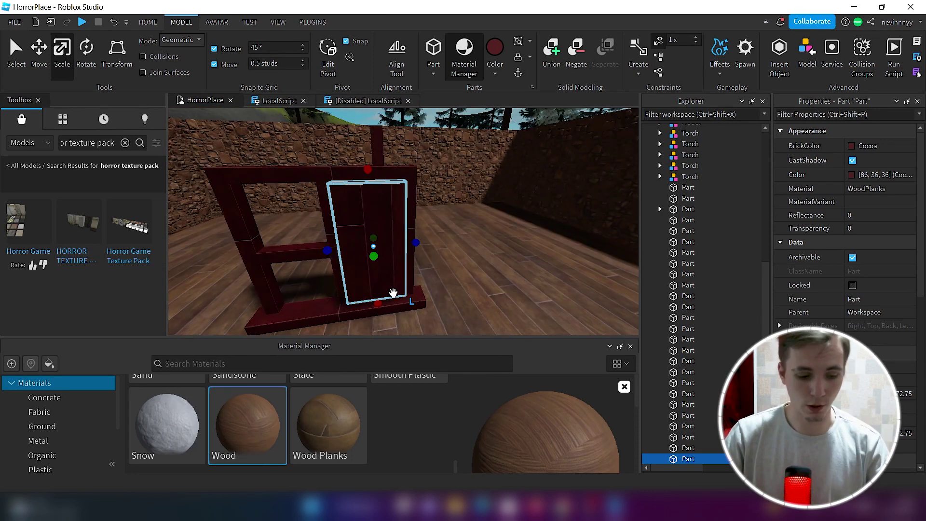
# - Duplicate the shutter panel upward and scale the copy down to a thin strip along the panel's top edge
pyautogui.click(39, 57)
pyautogui.hotkey('ctrl', 'd')
pyautogui.moveTo(373, 205); pyautogui.dragTo(372, 145)
pyautogui.moveTo(372, 221); pyautogui.dragTo(372, 183, button='right')
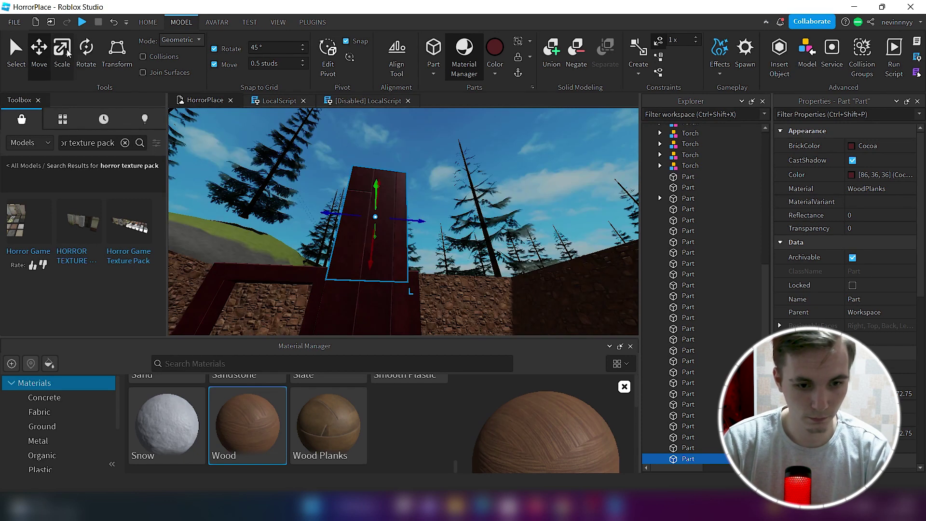
pyautogui.click(67, 52)
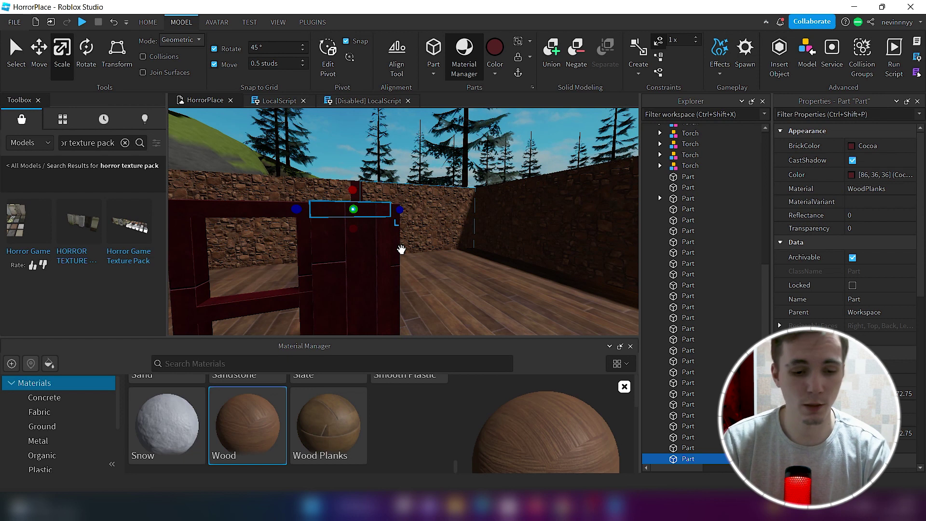
# - Recolor the shutter's top strip to Rust and fine-tune its size against the panel
pyautogui.click(496, 72)
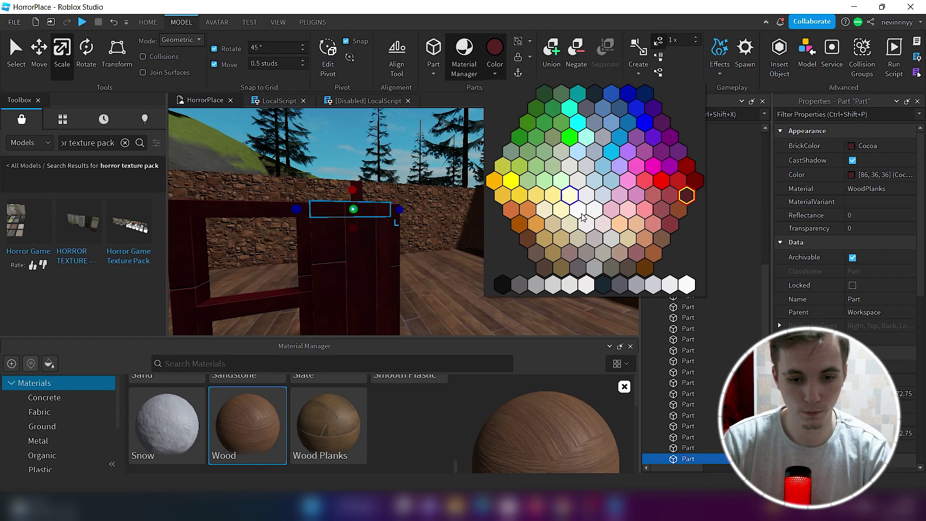
pyautogui.click(678, 210)
pyautogui.press('a')
pyautogui.moveTo(348, 194); pyautogui.dragTo(330, 189)
pyautogui.press('d')
pyautogui.press('s')
# - Duplicate the Rust strip and move the copy down to the shutter panel's bottom edge
pyautogui.moveTo(331, 189); pyautogui.dragTo(379, 252, button='right')
pyautogui.hotkey('ctrl', '2')
pyautogui.hotkey('ctrl', 'd')
pyautogui.moveTo(379, 252); pyautogui.dragTo(386, 331)
pyautogui.moveTo(387, 331); pyautogui.dragTo(343, 178, button='right')
# - Duplicate the top strip, narrow the copy and stretch it down into a vertical trim along the panel's inner side
pyautogui.click(366, 165)
pyautogui.hotkey('ctrl', 'd')
pyautogui.hotkey('ctrl', '3')
pyautogui.moveTo(431, 161); pyautogui.dragTo(316, 162)
pyautogui.moveTo(310, 181); pyautogui.dragTo(336, 306)
pyautogui.click(446, 255)
pyautogui.hotkey('ctrl', '2')
pyautogui.press('d')
pyautogui.moveTo(447, 254); pyautogui.dragTo(368, 263, button='right')
# - Place a matching vertical trim strip on the panel's outer side and shorten it from its upper end
pyautogui.hotkey('ctrl', '1')
pyautogui.click(358, 261)
pyautogui.hotkey('ctrl', '2')
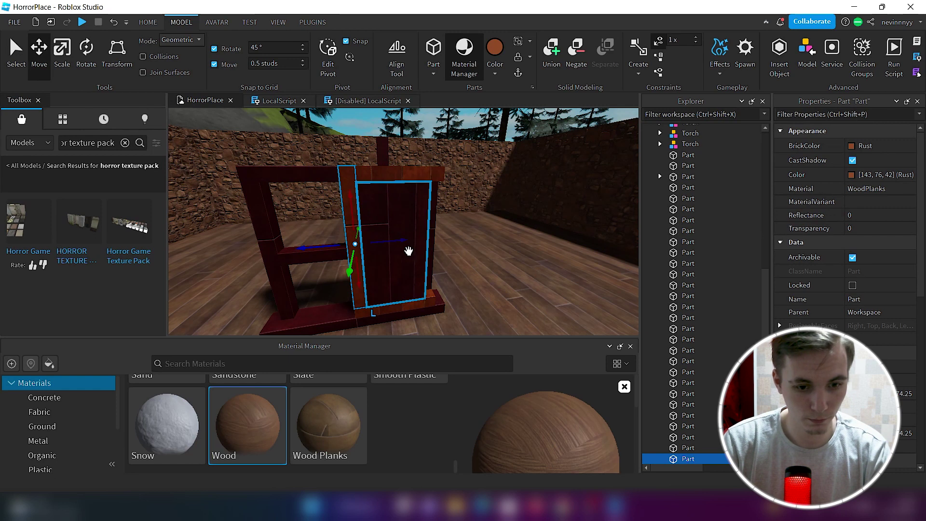
pyautogui.click(438, 155)
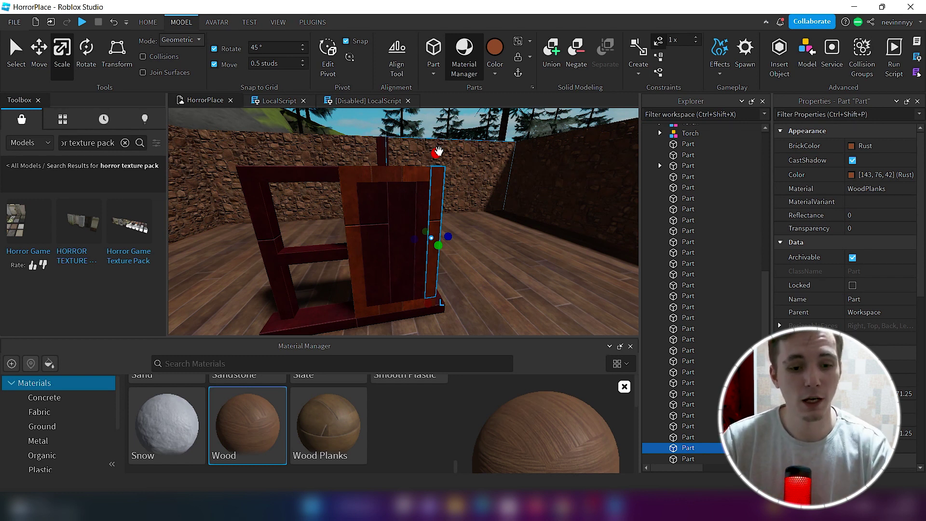
pyautogui.moveTo(439, 157); pyautogui.dragTo(440, 178)
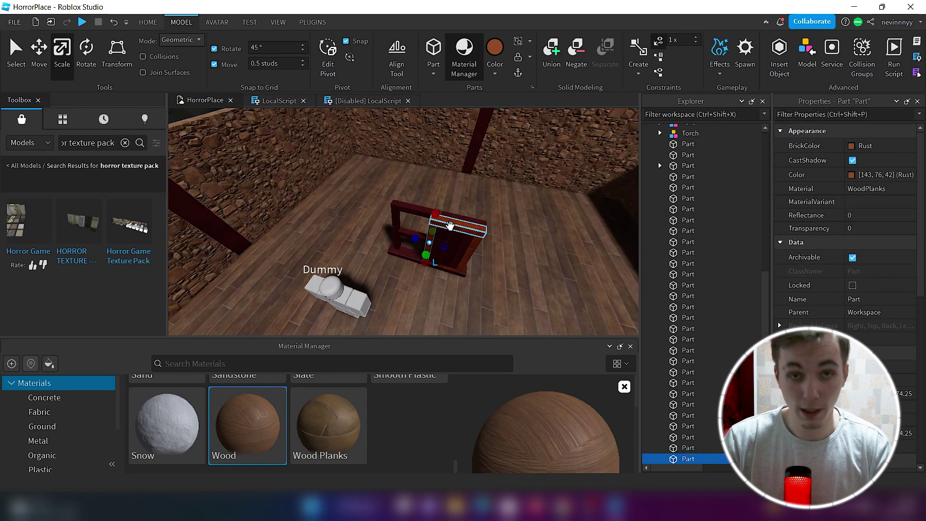
# - Select the shutter panel with its four Rust trim strips and group them into one model
pyautogui.keyDown('ctrl'); pyautogui.click(472, 251); pyautogui.keyUp('ctrl')
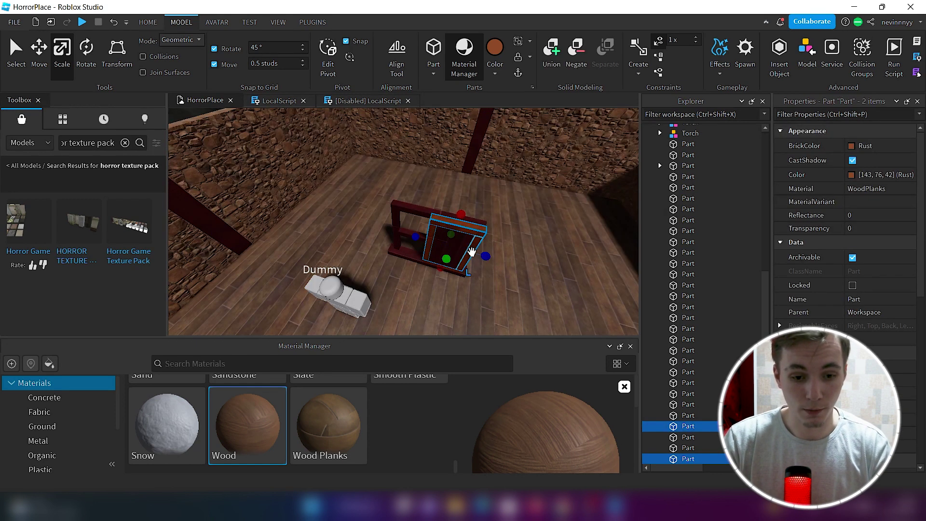
pyautogui.keyDown('ctrl'); pyautogui.click(462, 262); pyautogui.keyUp('ctrl')
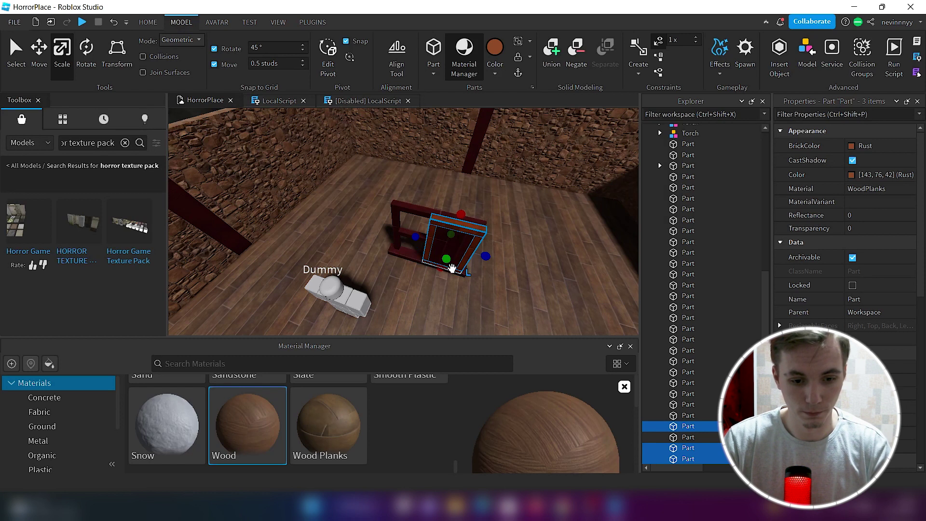
pyautogui.keyDown('ctrl'); pyautogui.click(446, 264); pyautogui.keyUp('ctrl')
pyautogui.keyDown('ctrl'); pyautogui.click(449, 263); pyautogui.keyUp('ctrl')
pyautogui.press('f')
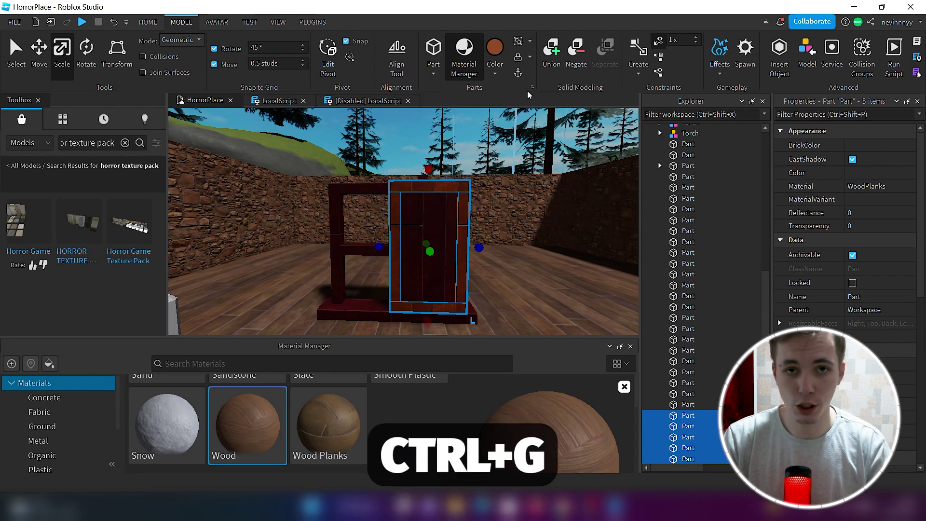
pyautogui.click(147, 24)
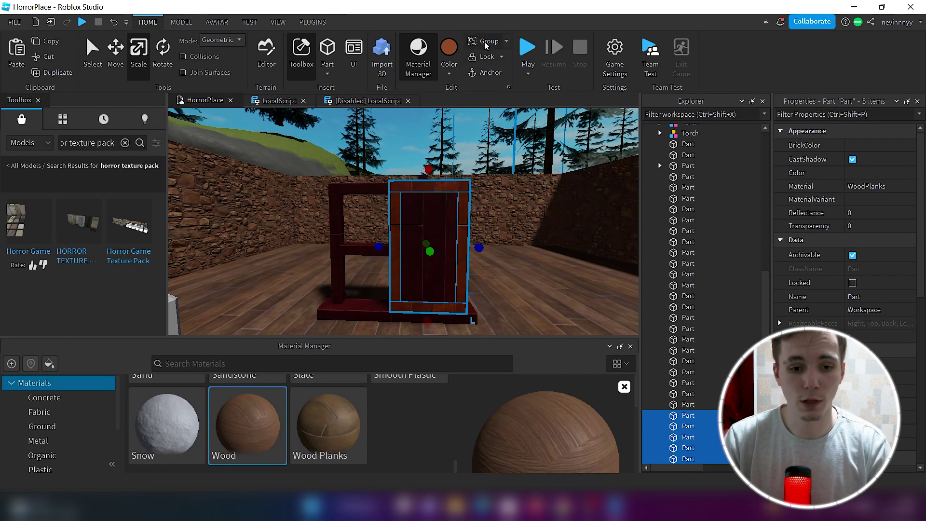
pyautogui.click(486, 42)
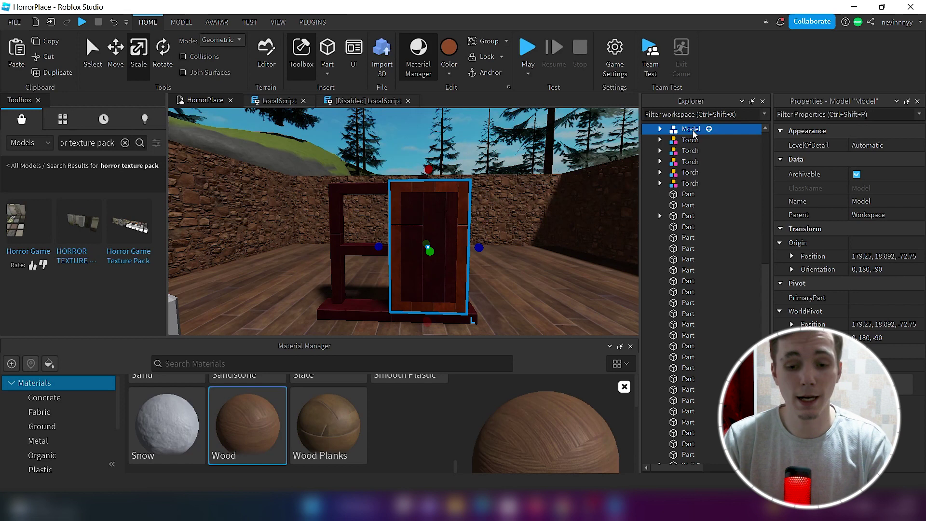
pyautogui.click(660, 129)
pyautogui.click(660, 129)
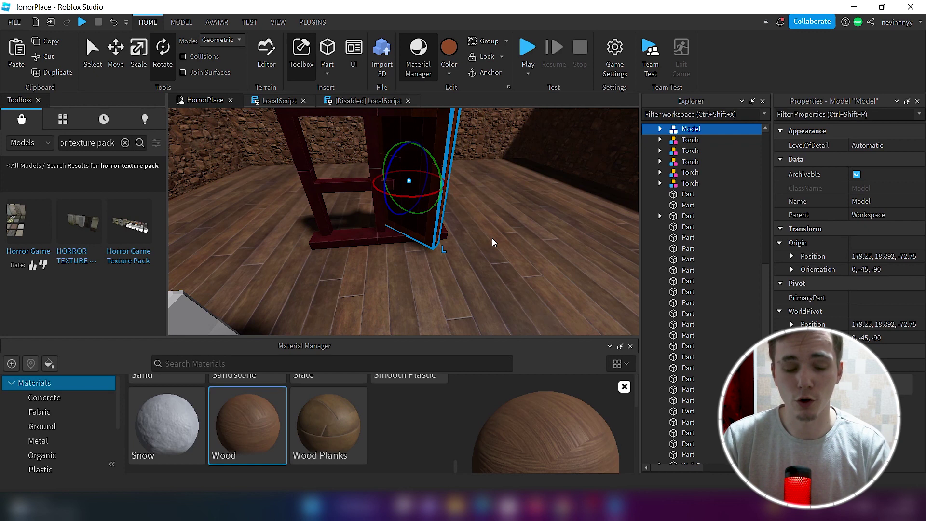
# - Move the angled shutter model outward until its inner edge meets the frame's side upright like an open shutter
pyautogui.moveTo(478, 241); pyautogui.dragTo(480, 244, button='right')
pyautogui.click(116, 56)
pyautogui.moveTo(442, 248); pyautogui.dragTo(476, 240)
pyautogui.moveTo(460, 289); pyautogui.dragTo(455, 267)
pyautogui.moveTo(471, 224); pyautogui.dragTo(488, 220)
pyautogui.moveTo(461, 253); pyautogui.dragTo(469, 279)
pyautogui.moveTo(527, 221); pyautogui.dragTo(527, 222, button='right')
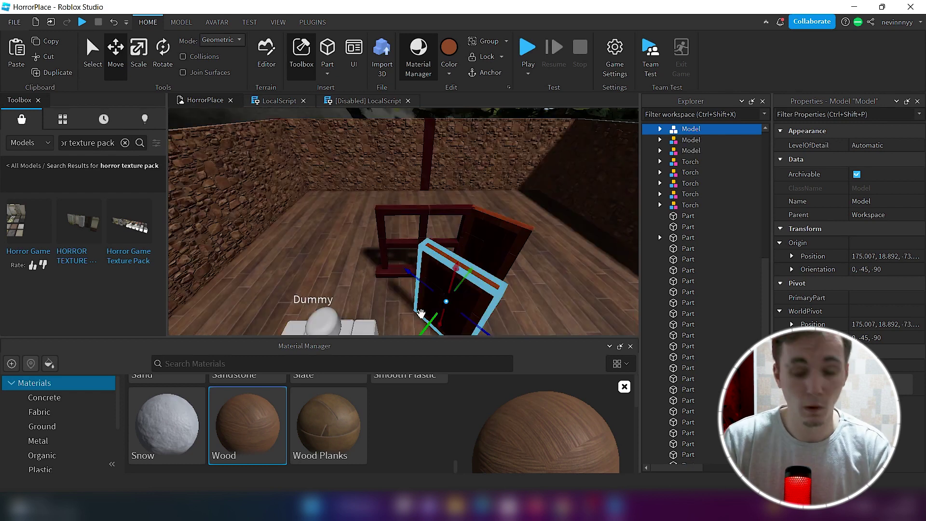
# - Rotate the shutter copy by 90° and move it to the opposite side of the window frame
pyautogui.hotkey('ctrl', 'r')
pyautogui.moveTo(579, 240); pyautogui.dragTo(550, 265, button='right')
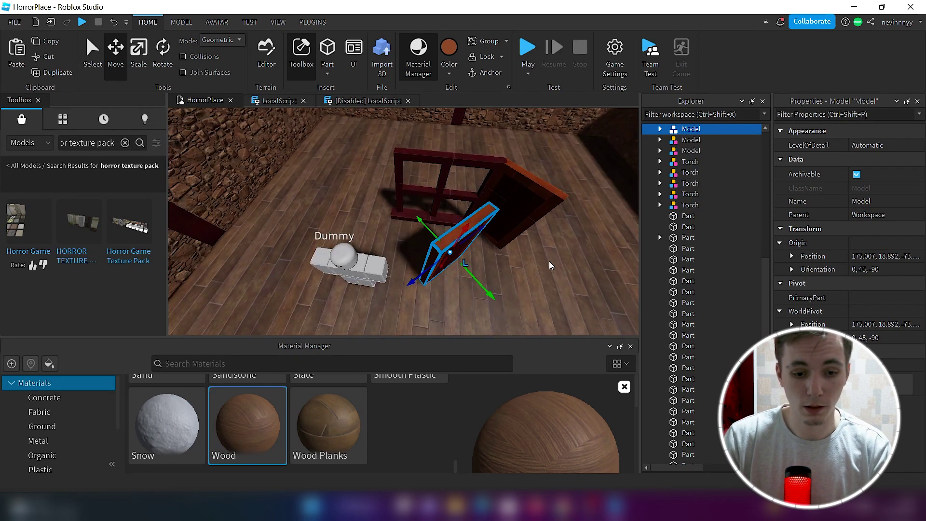
pyautogui.moveTo(477, 281); pyautogui.dragTo(337, 215)
pyautogui.moveTo(404, 214); pyautogui.dragTo(403, 233)
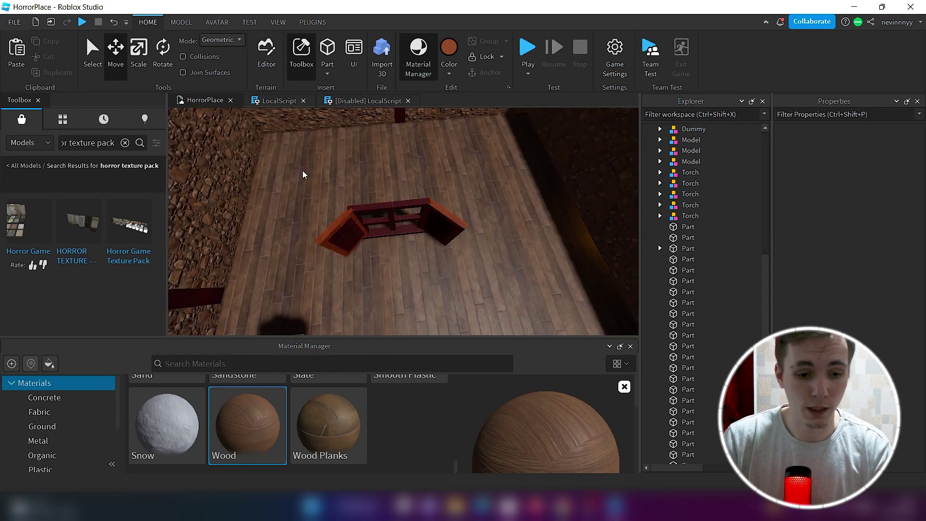
# - Lock the house's floor base with the Lock tool so that it stays out of a box selection around the window
pyautogui.moveTo(313, 187); pyautogui.dragTo(514, 289)
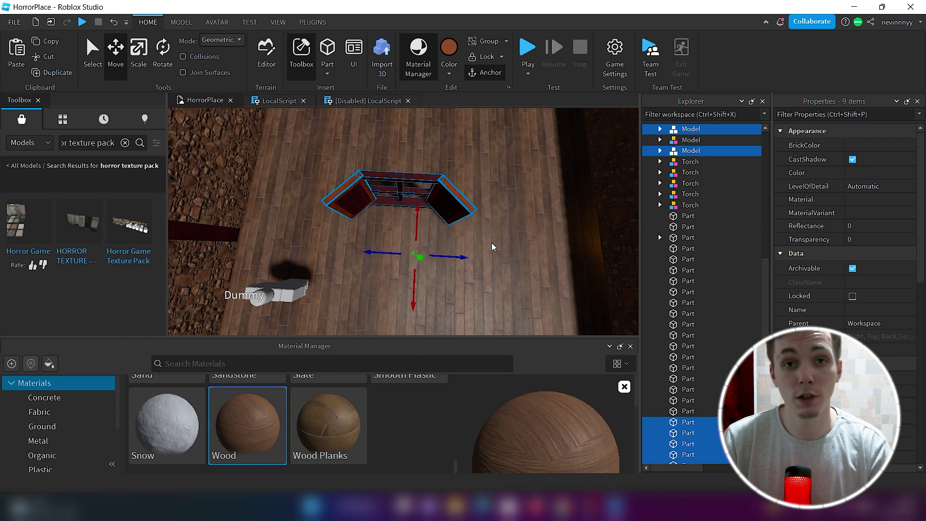
pyautogui.click(492, 246)
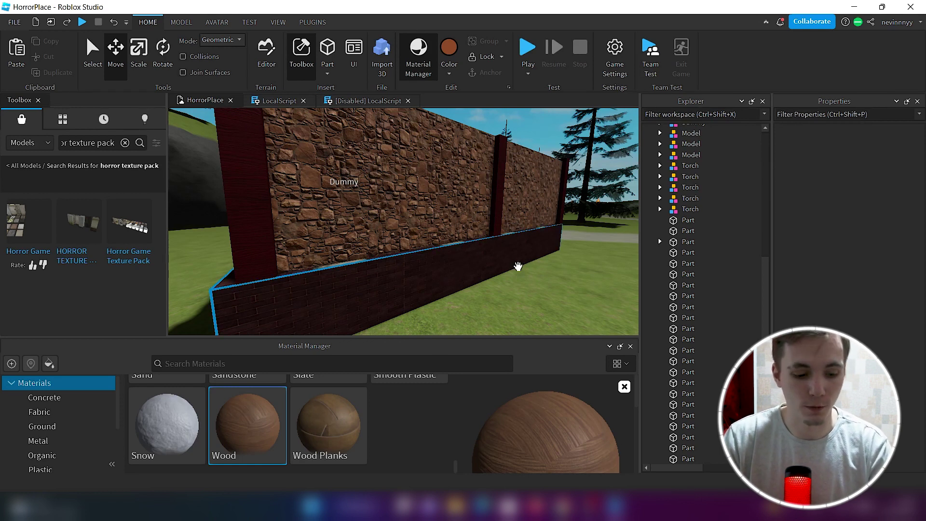
pyautogui.press('e')
pyautogui.moveTo(529, 264); pyautogui.dragTo(500, 288, button='right')
pyautogui.press('d')
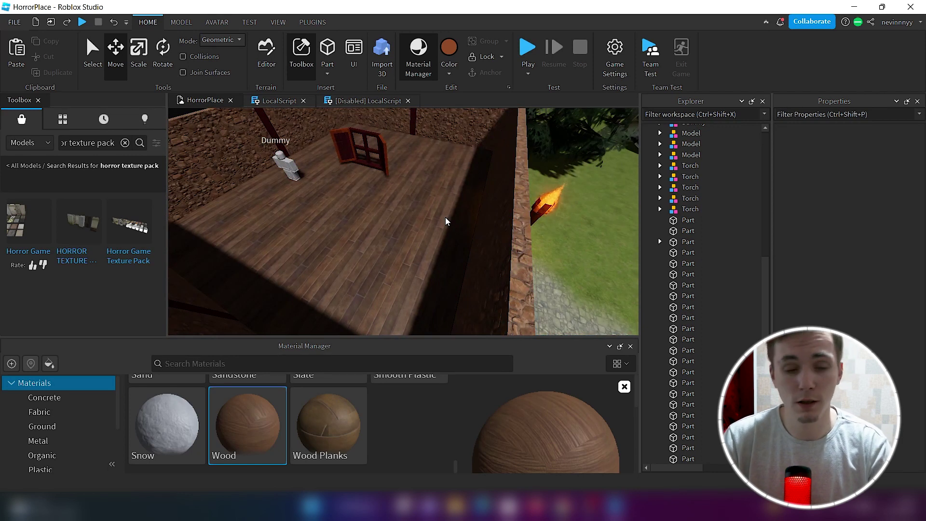
pyautogui.moveTo(447, 221); pyautogui.dragTo(486, 242, button='right')
pyautogui.press('w')
pyautogui.press('a')
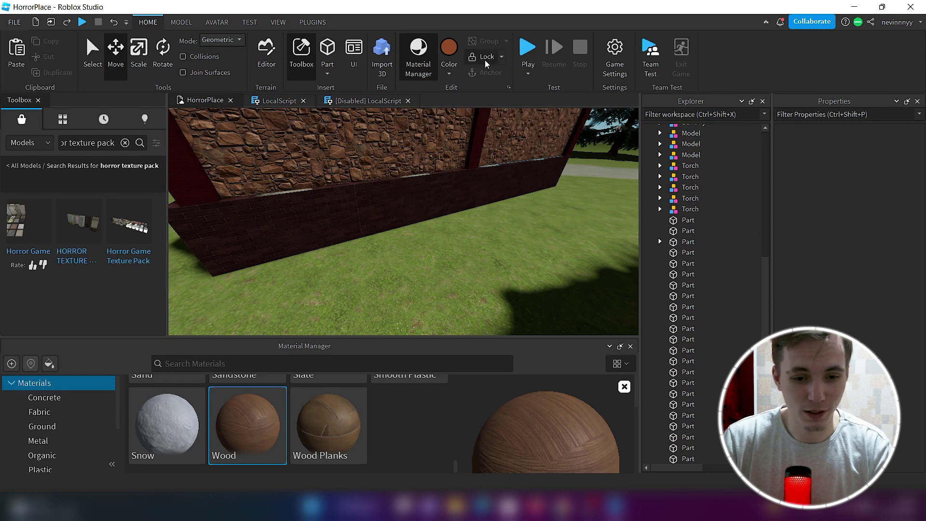
pyautogui.click(486, 63)
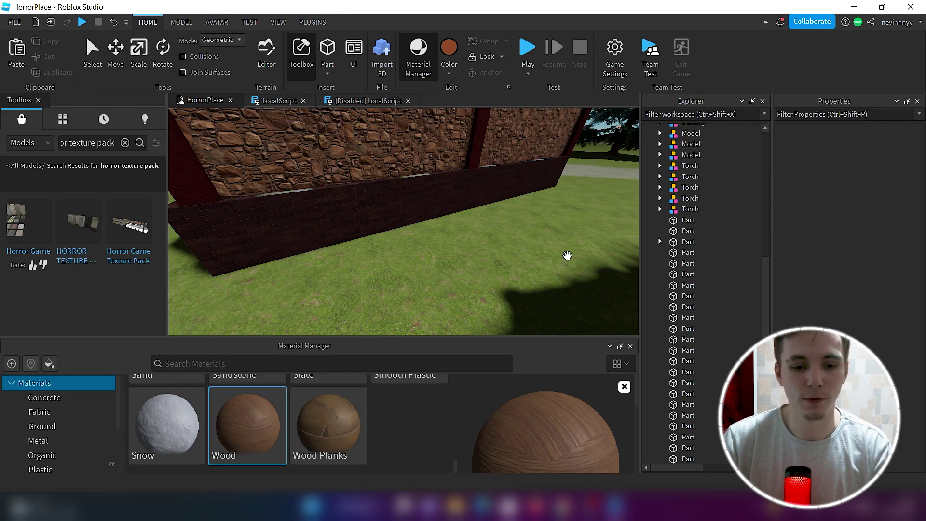
pyautogui.moveTo(568, 256); pyautogui.dragTo(566, 256, button='right')
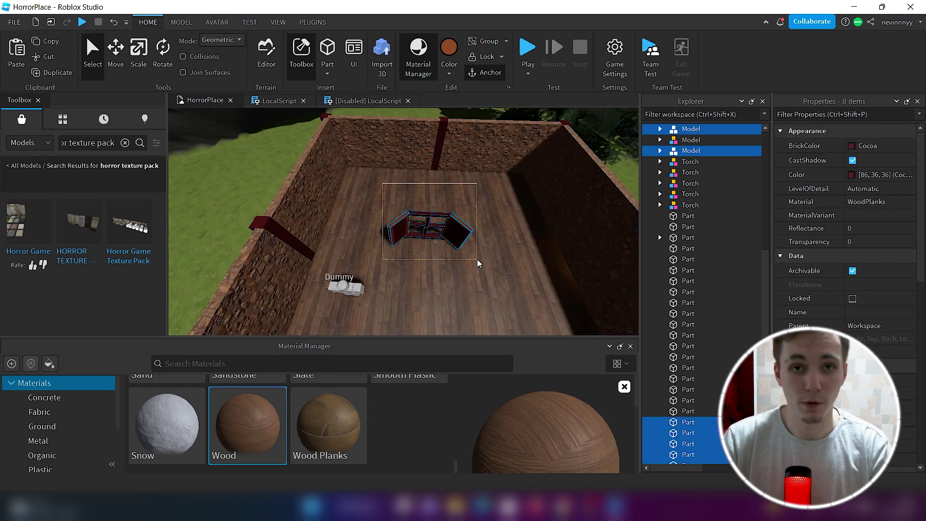
# - Box-select the window frame with both shutters and group everything into a single model
pyautogui.moveTo(478, 263)
pyautogui.mouseDown()
pyautogui.moveTo(494, 270)
pyautogui.moveTo(485, 271)
pyautogui.mouseUp()
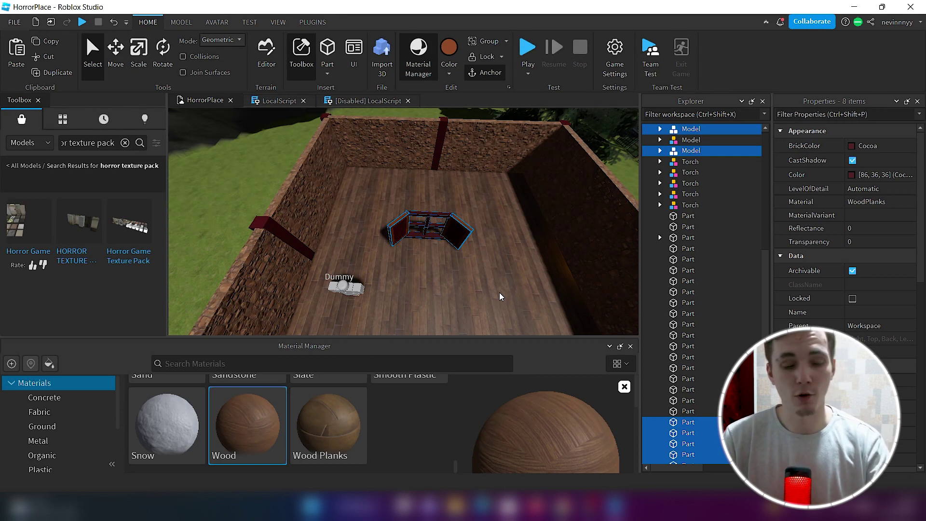
pyautogui.hotkey('ctrl', 'g')
pyautogui.moveTo(501, 297); pyautogui.dragTo(492, 284, button='right')
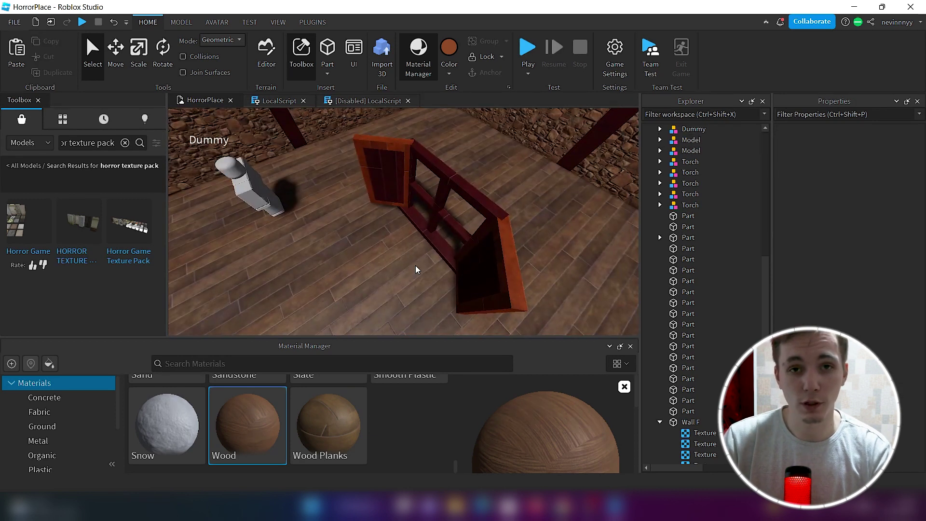
pyautogui.moveTo(416, 266); pyautogui.dragTo(416, 266, button='right')
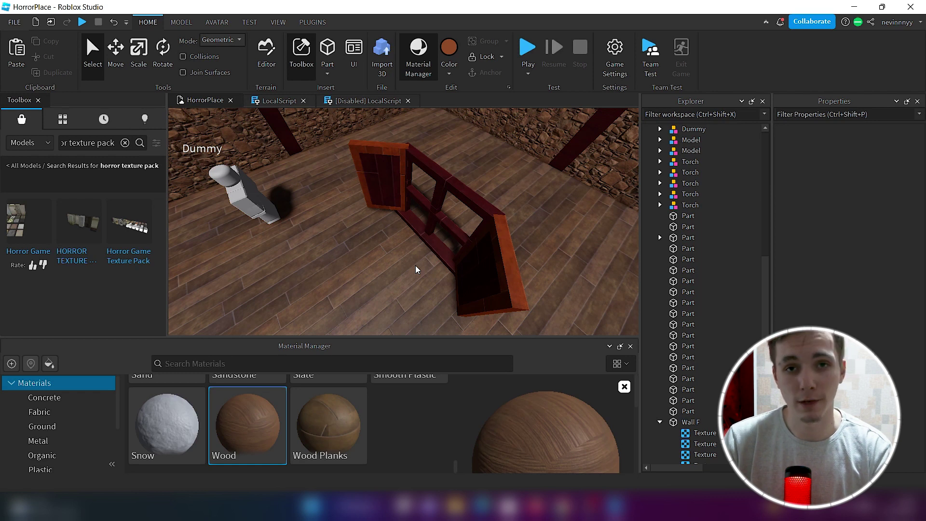
pyautogui.press('d')
pyautogui.moveTo(416, 266); pyautogui.dragTo(418, 270, button='right')
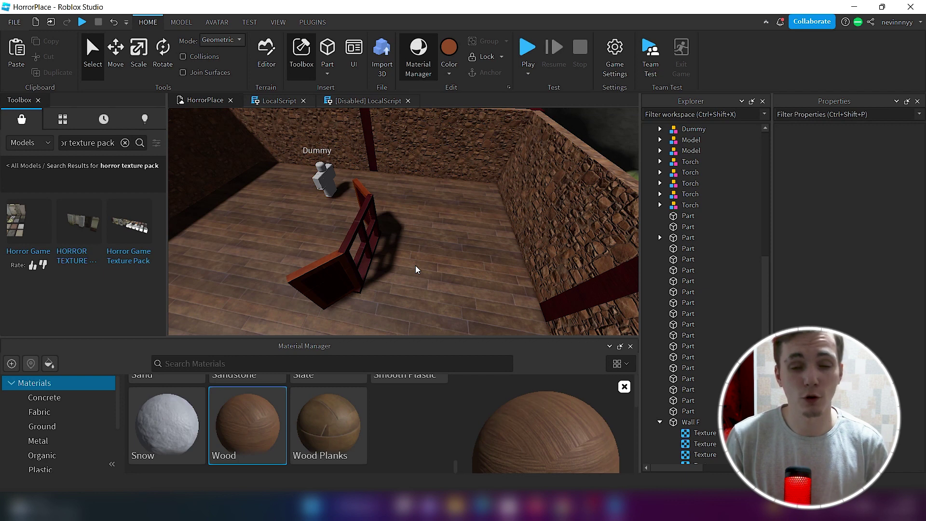
# - Add a new block part on the floor beside the window model and scale it up to roughly window size
pyautogui.moveTo(466, 215); pyautogui.dragTo(466, 215, button='right')
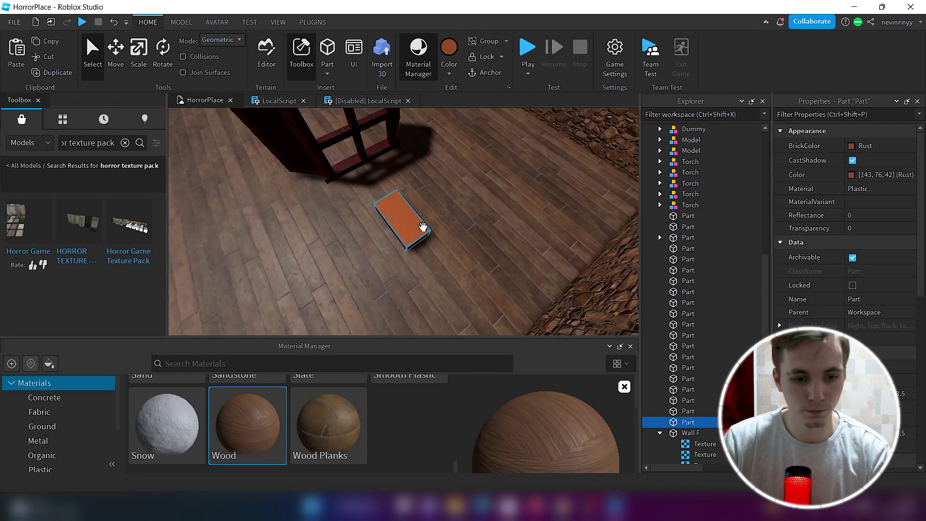
pyautogui.press('f')
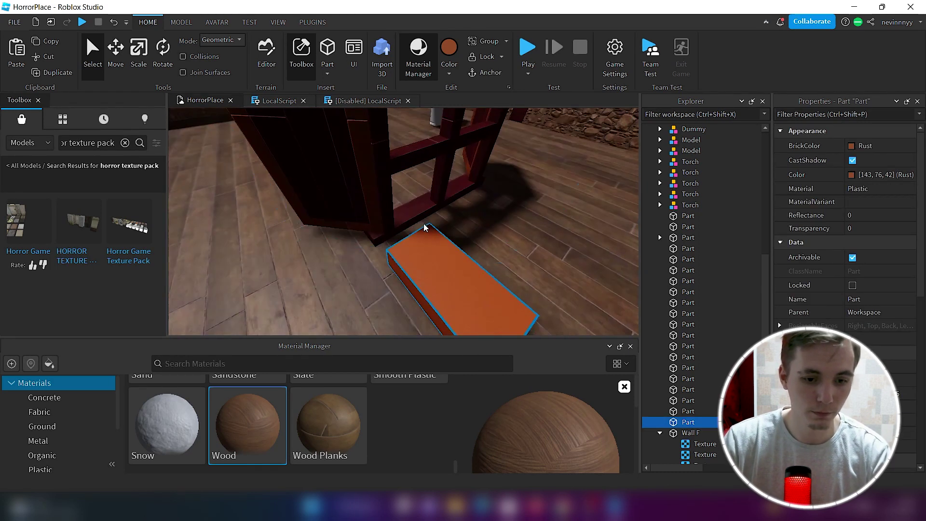
pyautogui.hotkey('ctrl', '3')
pyautogui.scroll(-3, 364, 213)
pyautogui.moveTo(485, 260); pyautogui.dragTo(386, 215, button='right')
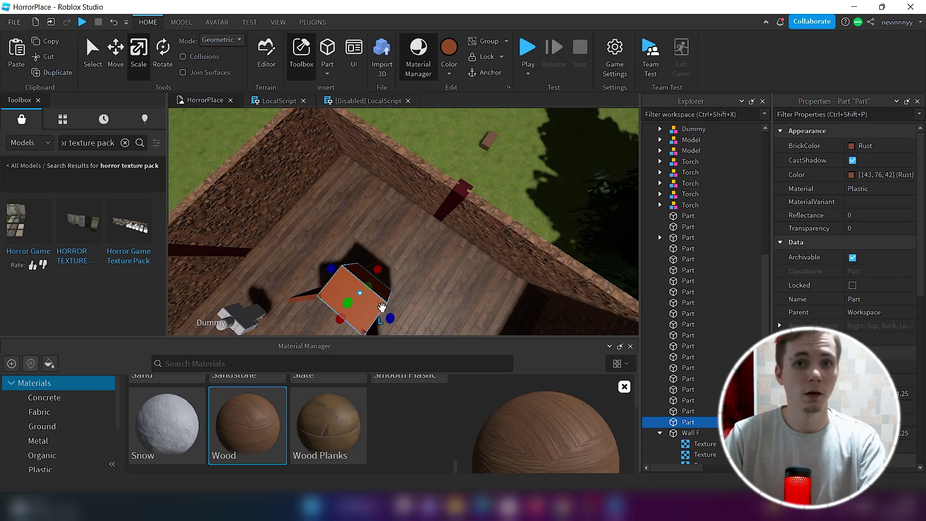
# - Move the block toward the house corner, duplicate it and place the copy farther along the floor
pyautogui.moveTo(375, 296); pyautogui.dragTo(378, 217)
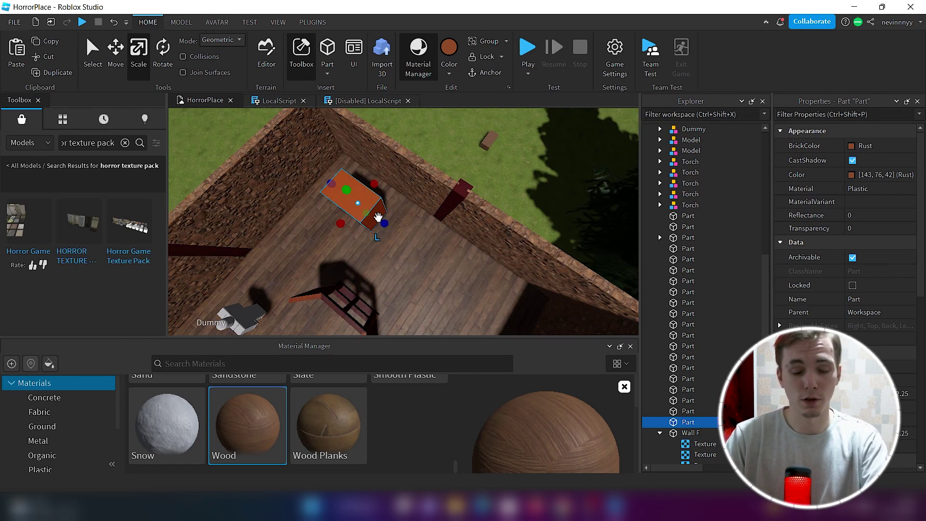
pyautogui.hotkey('ctrl', 'd')
pyautogui.moveTo(376, 218); pyautogui.dragTo(472, 333)
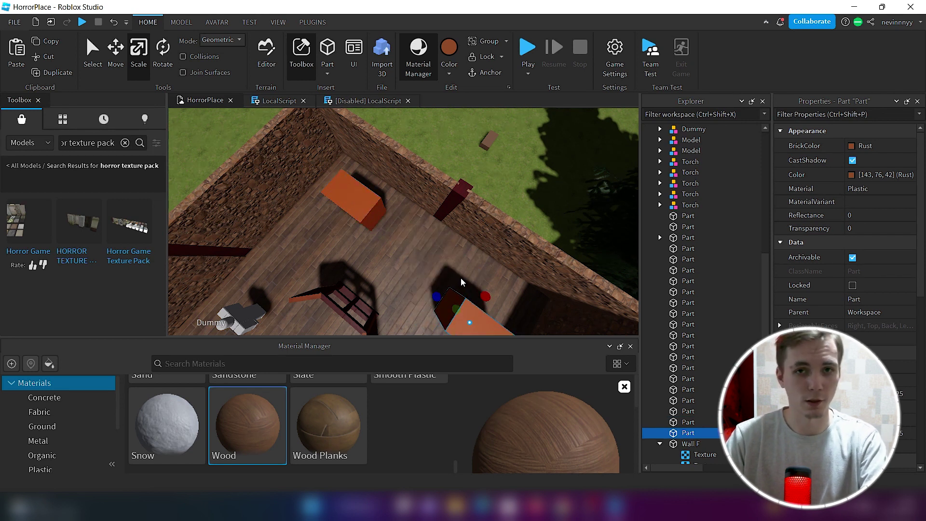
# - Move the first block into the cobblestone wall so that it passes through at a window position
pyautogui.press('f')
pyautogui.moveTo(388, 273); pyautogui.dragTo(383, 220)
pyautogui.moveTo(383, 221); pyautogui.dragTo(430, 246, button='right')
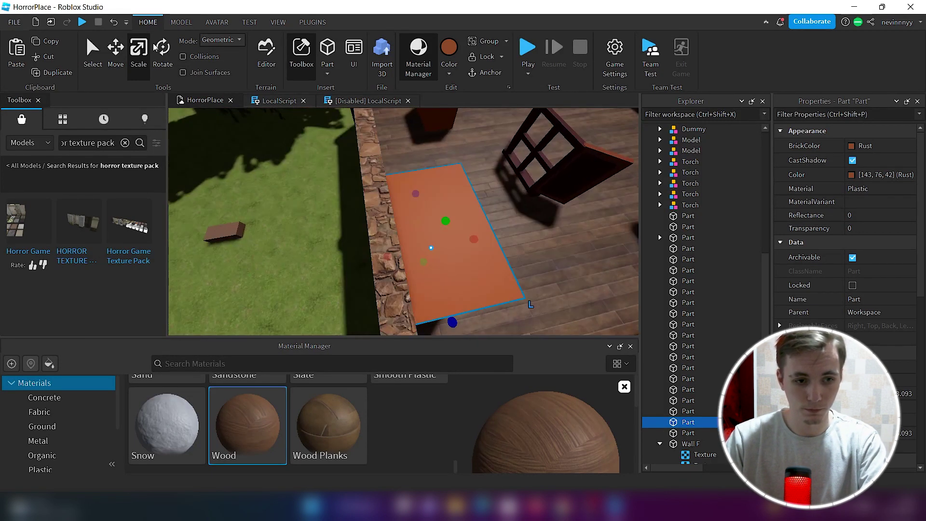
pyautogui.hotkey('ctrl', '2')
pyautogui.moveTo(375, 262); pyautogui.dragTo(343, 265)
pyautogui.moveTo(343, 265); pyautogui.dragTo(405, 222, button='right')
pyautogui.moveTo(405, 222); pyautogui.dragTo(584, 268)
# - Duplicate the block and place copies through the walls at the other window positions
pyautogui.hotkey('ctrl', 'd')
pyautogui.moveTo(584, 268); pyautogui.dragTo(608, 291, button='right')
pyautogui.scroll(-4, 608, 291)
pyautogui.hotkey('ctrl', 'd')
pyautogui.moveTo(475, 256); pyautogui.dragTo(244, 246)
pyautogui.moveTo(245, 246); pyautogui.dragTo(542, 183, button='right')
pyautogui.click(542, 184)
pyautogui.hotkey('ctrl', 'd')
pyautogui.moveTo(507, 182); pyautogui.dragTo(299, 160)
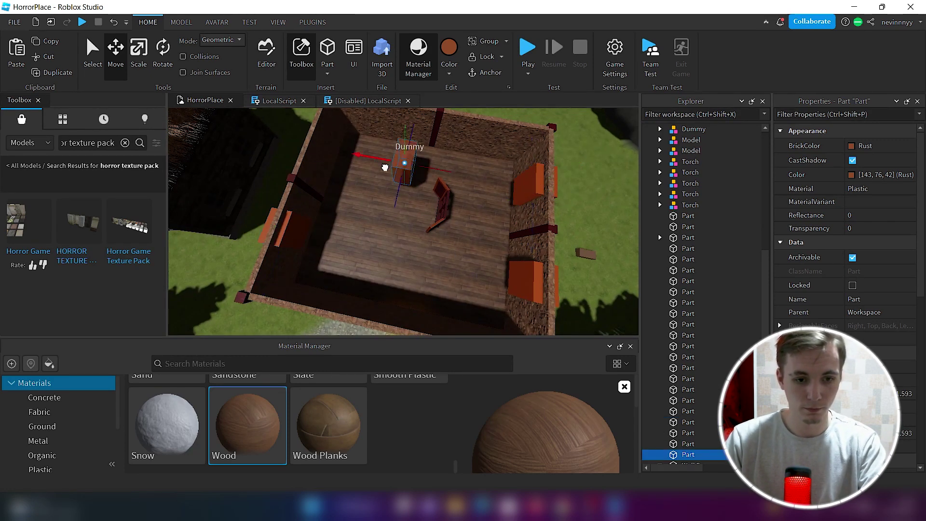
# - Turn the block in the end section of the cobblestone wall into a negative part with Negate
pyautogui.moveTo(458, 278); pyautogui.dragTo(425, 274, button='right')
pyautogui.click(464, 294)
pyautogui.scroll(3, 424, 275)
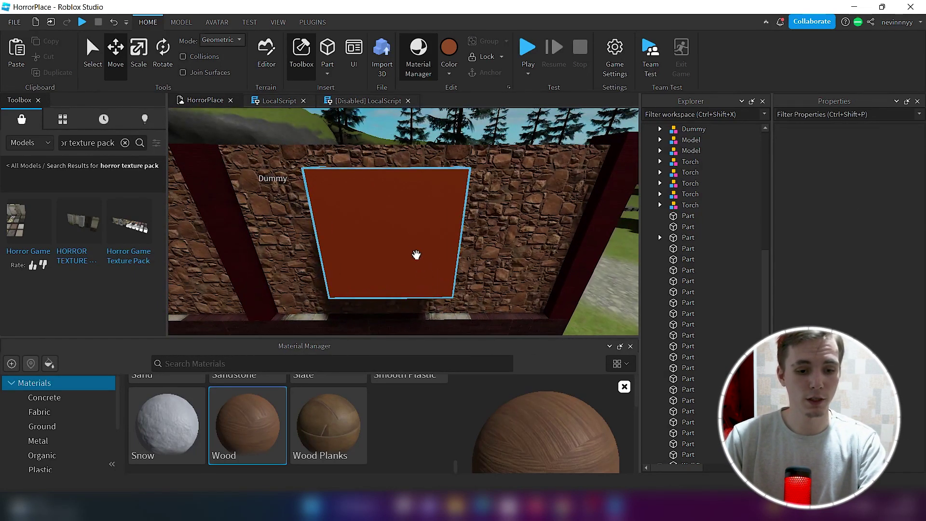
pyautogui.click(416, 272)
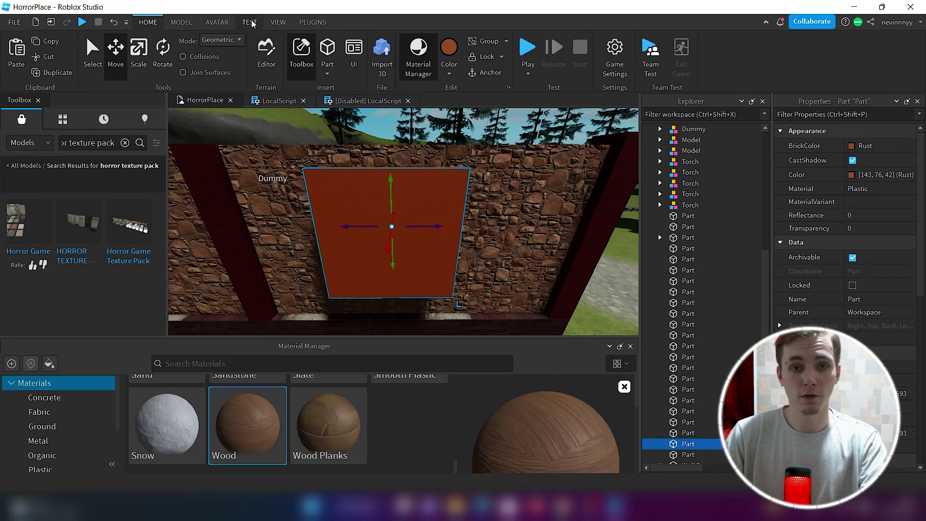
pyautogui.click(196, 23)
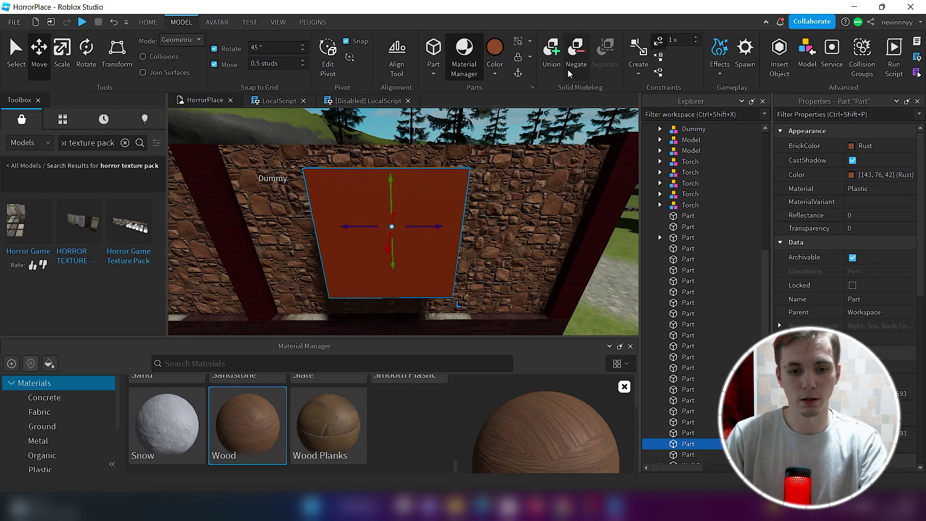
pyautogui.moveTo(511, 130); pyautogui.dragTo(513, 160, button='right')
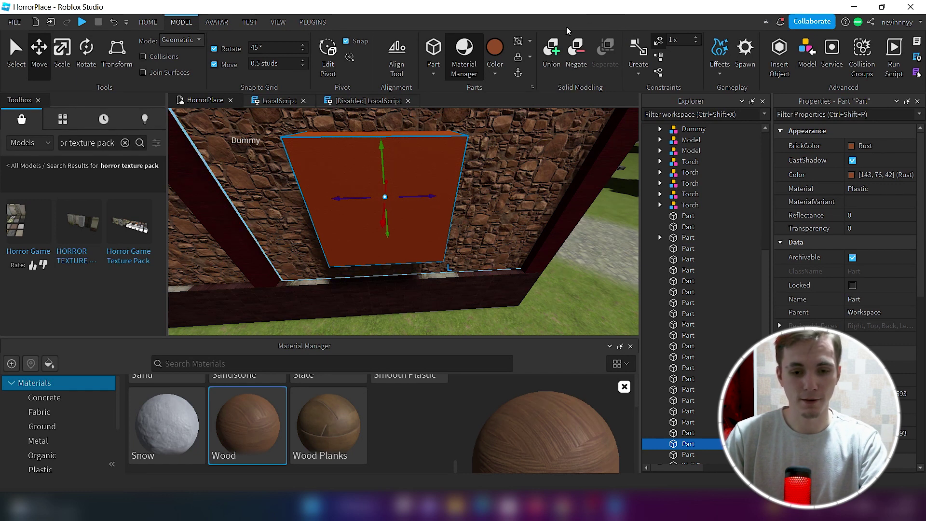
pyautogui.click(577, 56)
# - Union the negative part with its cobblestone wall section to cut the first window opening
pyautogui.moveTo(474, 233); pyautogui.dragTo(471, 251, button='right')
pyautogui.scroll(-3, 472, 252)
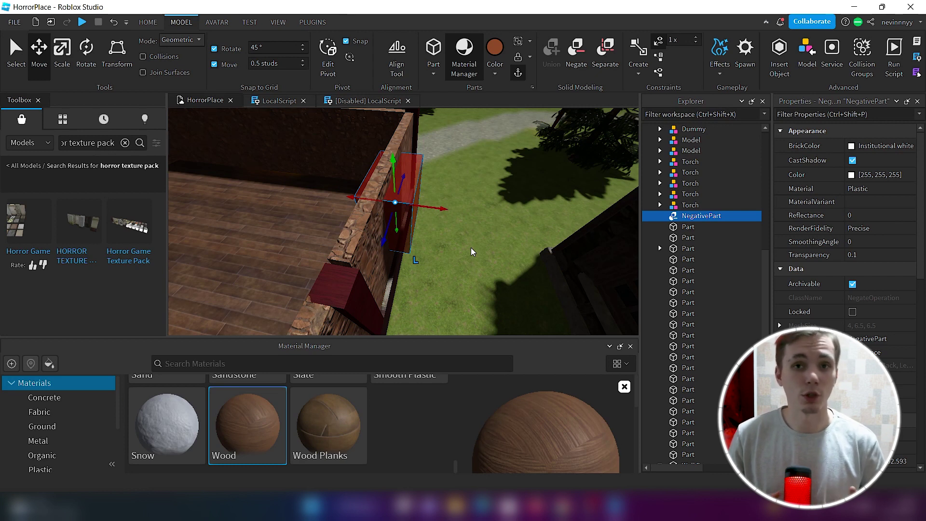
pyautogui.moveTo(471, 252); pyautogui.dragTo(473, 209, button='right')
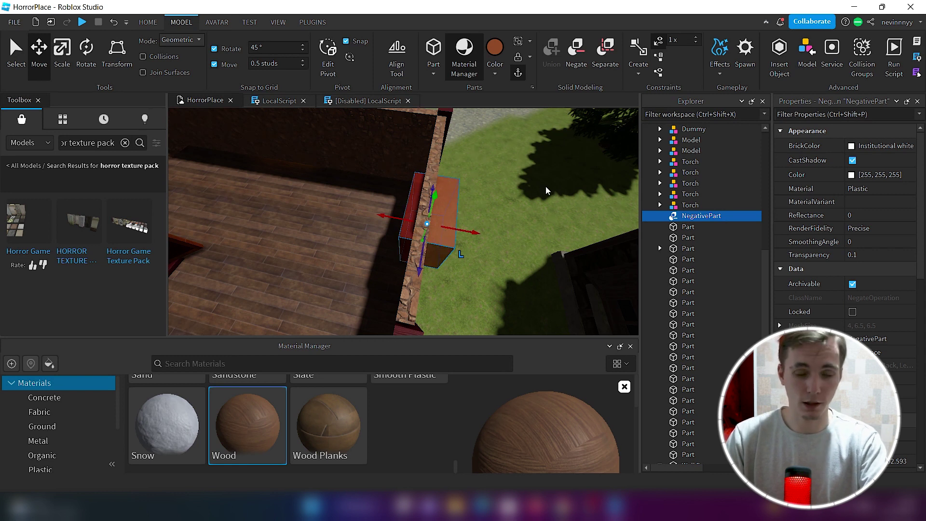
pyautogui.click(535, 215)
pyautogui.moveTo(539, 176); pyautogui.dragTo(539, 176, button='right')
pyautogui.click(387, 220)
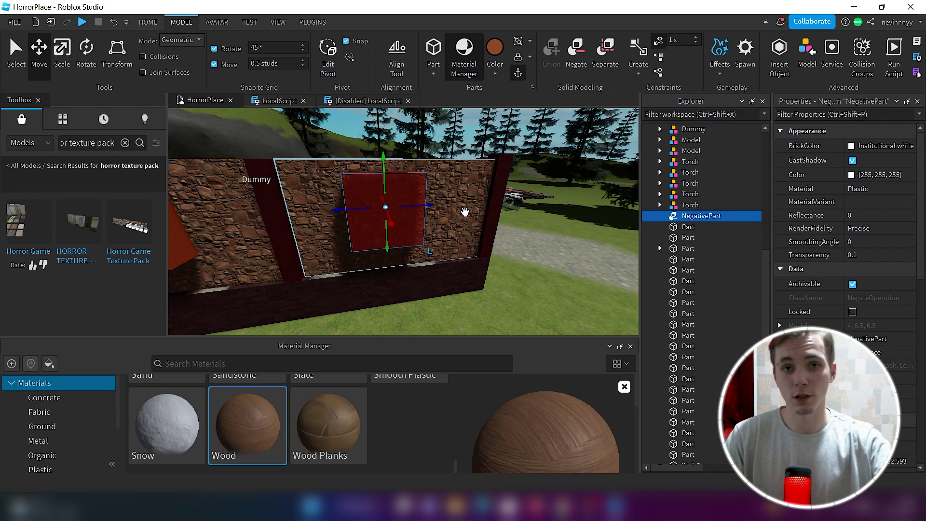
pyautogui.keyDown('ctrl'); pyautogui.click(465, 212); pyautogui.keyUp('ctrl')
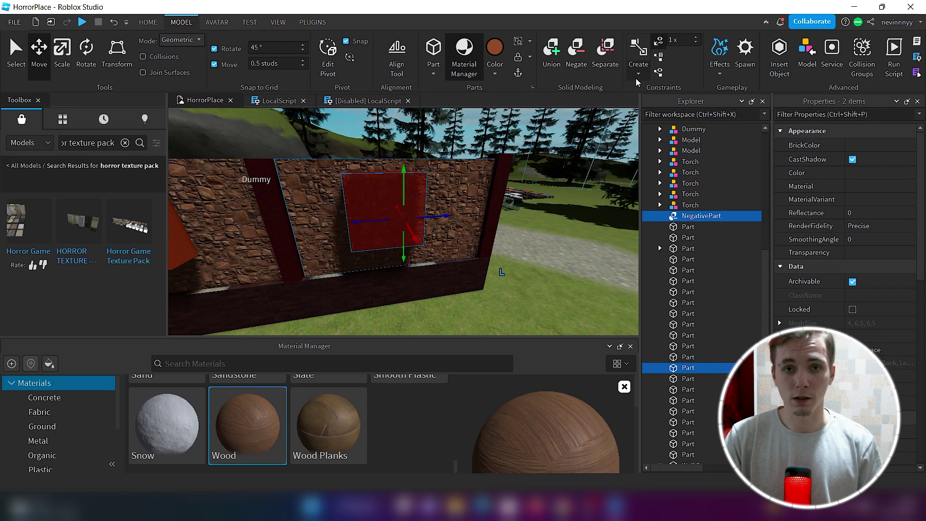
pyautogui.click(553, 54)
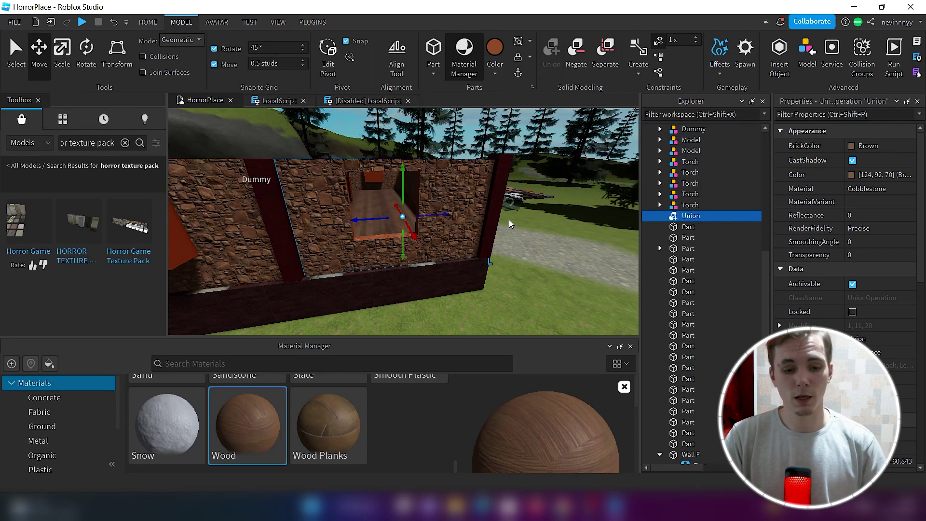
# - Negate the second block on the same side and union it with its wall section to cut another window opening
pyautogui.moveTo(471, 248); pyautogui.dragTo(472, 248, button='right')
pyautogui.press('w')
pyautogui.press('d')
pyautogui.press('w')
pyautogui.press('s')
pyautogui.click(424, 275)
pyautogui.hotkey('ctrl', 'shift', 'n')
pyautogui.keyDown('shift'); pyautogui.click(449, 226); pyautogui.keyUp('shift')
pyautogui.click(552, 53)
# - Negate both blocks on the opposite side of the house
pyautogui.moveTo(474, 201); pyautogui.dragTo(473, 201, button='right')
pyautogui.press('a')
pyautogui.press('s')
pyautogui.click(457, 227)
pyautogui.hotkey('ctrl', 'shift', 'n')
pyautogui.keyDown('shift'); pyautogui.click(304, 203); pyautogui.keyUp('shift')
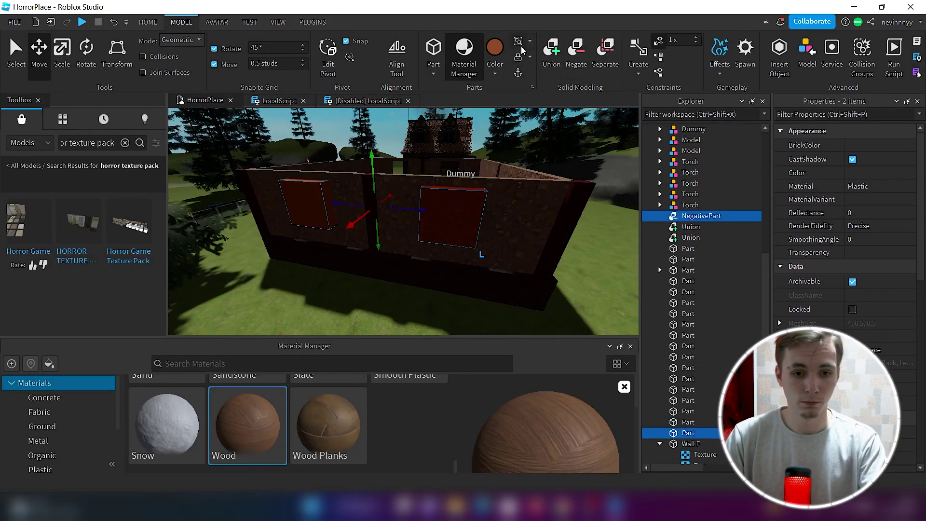
pyautogui.click(314, 201)
pyautogui.hotkey('ctrl', 'shift', 'n')
# - Union each of the two negative parts with its own wall section to cut the remaining window openings
pyautogui.click(509, 230)
pyautogui.hotkey('ctrl', 'shift', 'g')
pyautogui.moveTo(472, 293); pyautogui.dragTo(447, 215, button='right')
pyautogui.press('w')
pyautogui.hotkey('ctrl', 'z')
pyautogui.keyDown('shift'); pyautogui.click(374, 183); pyautogui.keyUp('shift')
pyautogui.hotkey('ctrl', 'shift', 'g')
pyautogui.moveTo(374, 184); pyautogui.dragTo(427, 189, button='right')
pyautogui.click(442, 201)
pyautogui.keyDown('shift'); pyautogui.click(376, 197); pyautogui.keyUp('shift')
pyautogui.hotkey('ctrl', 'shift', 'g')
# - Move the window model with its open shutters up to the first opening in the cobblestone wall
pyautogui.press('e')
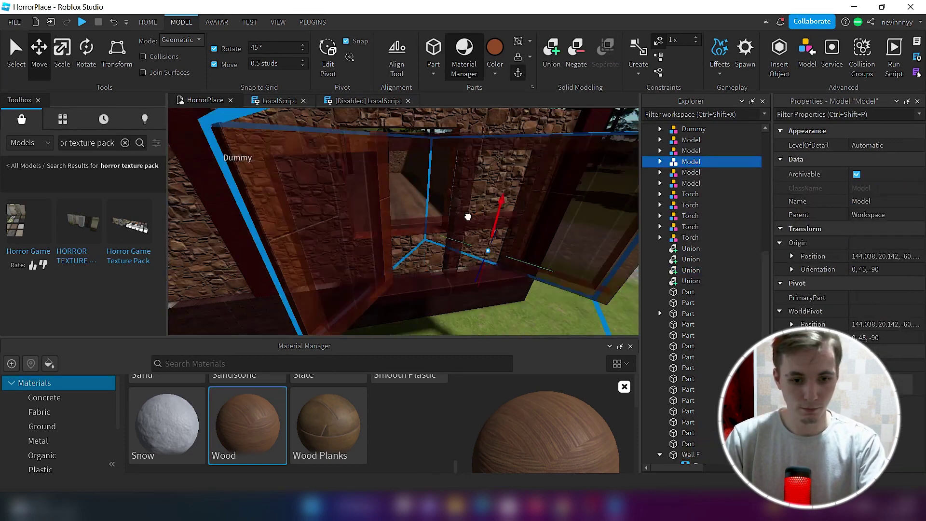
pyautogui.moveTo(467, 215); pyautogui.dragTo(364, 180)
pyautogui.moveTo(363, 180); pyautogui.dragTo(413, 184, button='right')
pyautogui.moveTo(413, 184); pyautogui.dragTo(477, 194)
pyautogui.moveTo(436, 213); pyautogui.dragTo(440, 277)
pyautogui.moveTo(441, 277); pyautogui.dragTo(440, 273, button='right')
# - Select all children of the window model and shift them along the wall's axes into the opening
pyautogui.rightClick(689, 164)
pyautogui.click(726, 144)
pyautogui.moveTo(420, 269); pyautogui.dragTo(395, 271)
pyautogui.moveTo(443, 292); pyautogui.dragTo(456, 314)
pyautogui.scroll(3, 456, 313)
pyautogui.moveTo(456, 313); pyautogui.dragTo(366, 234, button='right')
pyautogui.moveTo(366, 233); pyautogui.dragTo(378, 255)
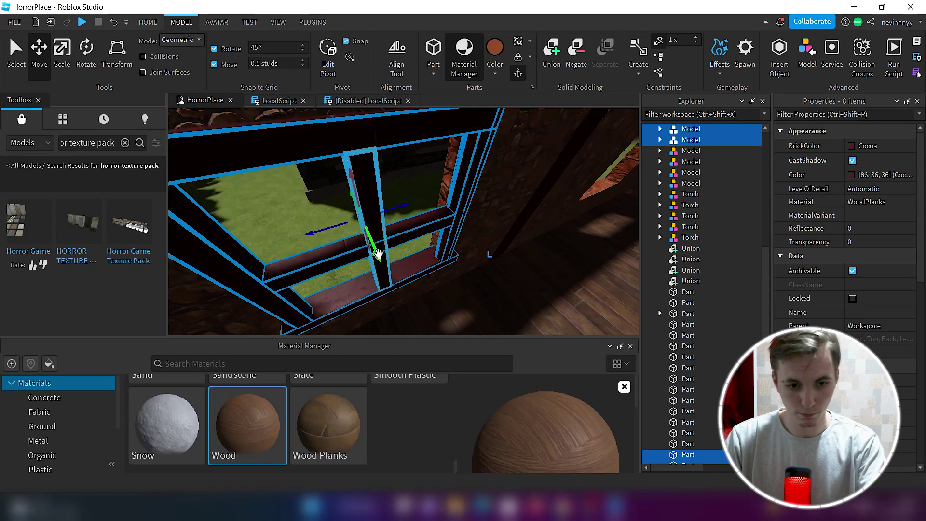
# - Nudge the window parts until the frame sits inside the opening with the shutters on the outer side
pyautogui.moveTo(378, 255); pyautogui.dragTo(533, 285, button='right')
pyautogui.scroll(-3, 533, 285)
pyautogui.scroll(3, 533, 285)
pyautogui.moveTo(444, 226); pyautogui.dragTo(460, 234)
pyautogui.scroll(-4, 460, 234)
pyautogui.moveTo(460, 234); pyautogui.dragTo(460, 286, button='right')
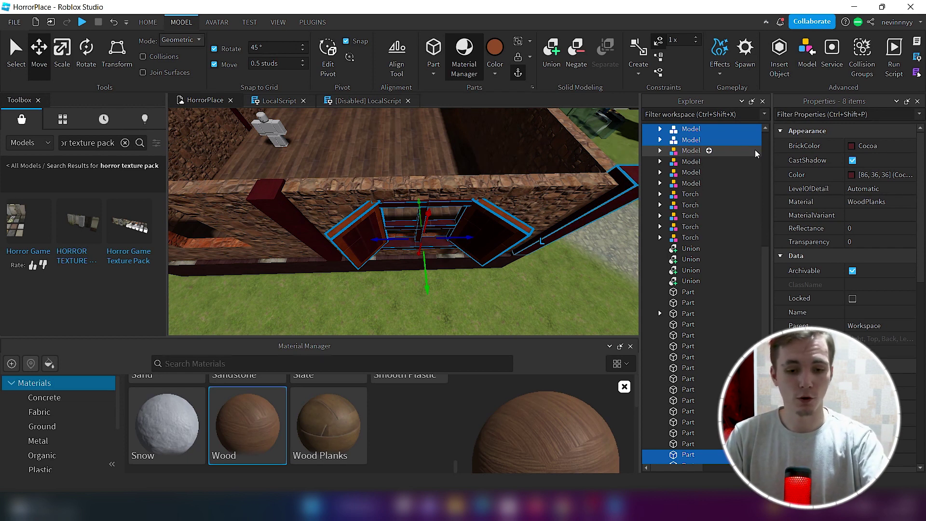
# - Group the fitted window parts as a model and ungroup them again to compare the move axes
pyautogui.hotkey('ctrl', 'g')
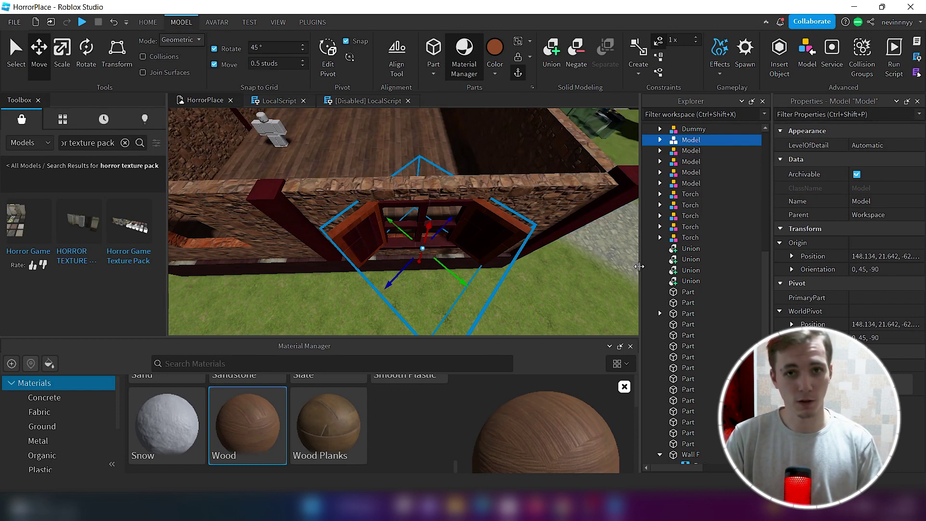
pyautogui.rightClick(688, 147)
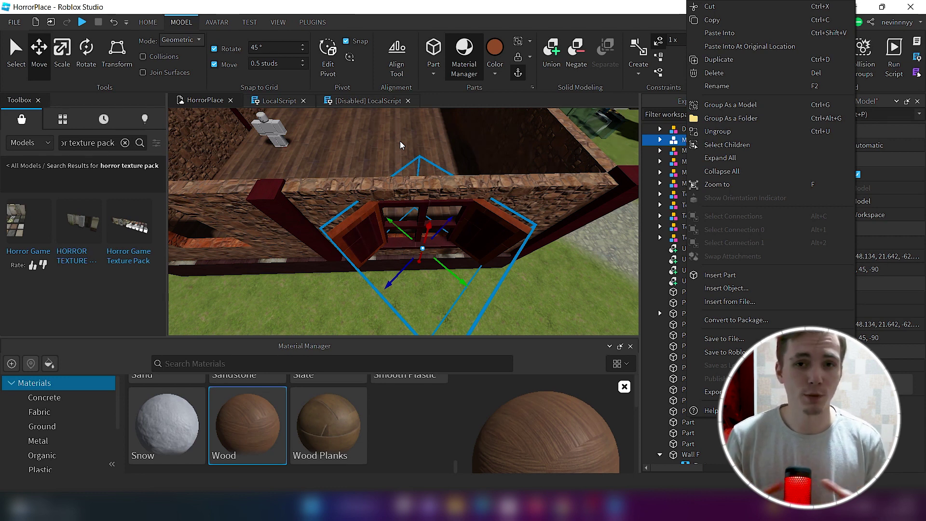
pyautogui.moveTo(401, 145); pyautogui.dragTo(384, 205, button='right')
pyautogui.scroll(-2, 385, 205)
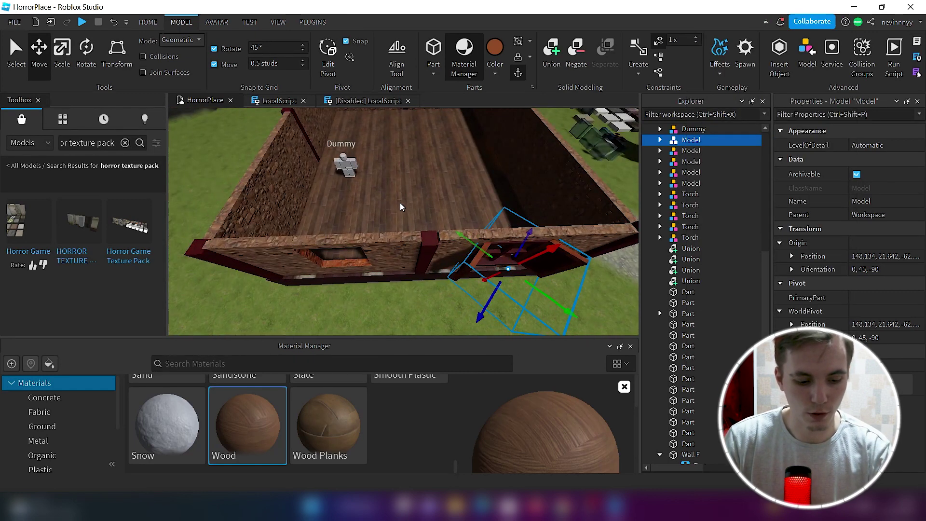
pyautogui.rightClick(690, 140)
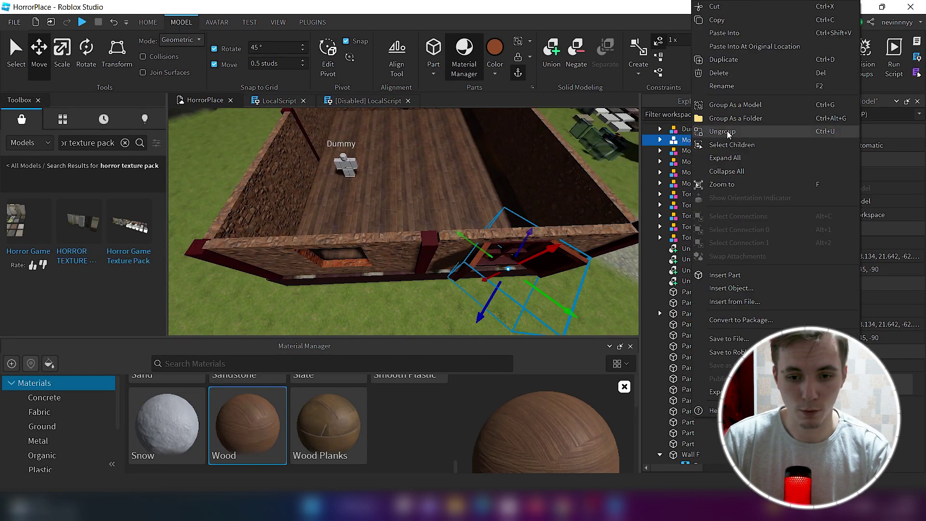
pyautogui.click(729, 134)
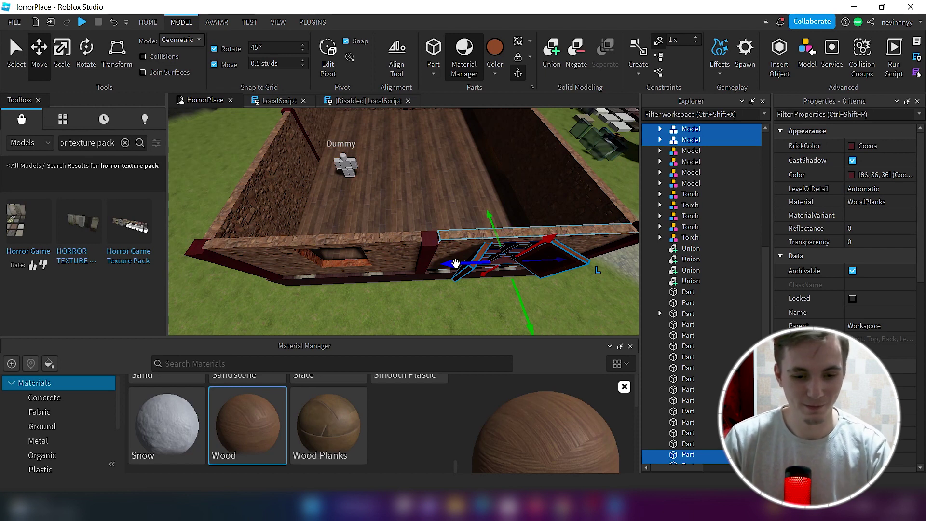
# - Move ungrouped window frames with their shutters along the walls and fit them into the remaining openings
pyautogui.moveTo(455, 263); pyautogui.dragTo(274, 291)
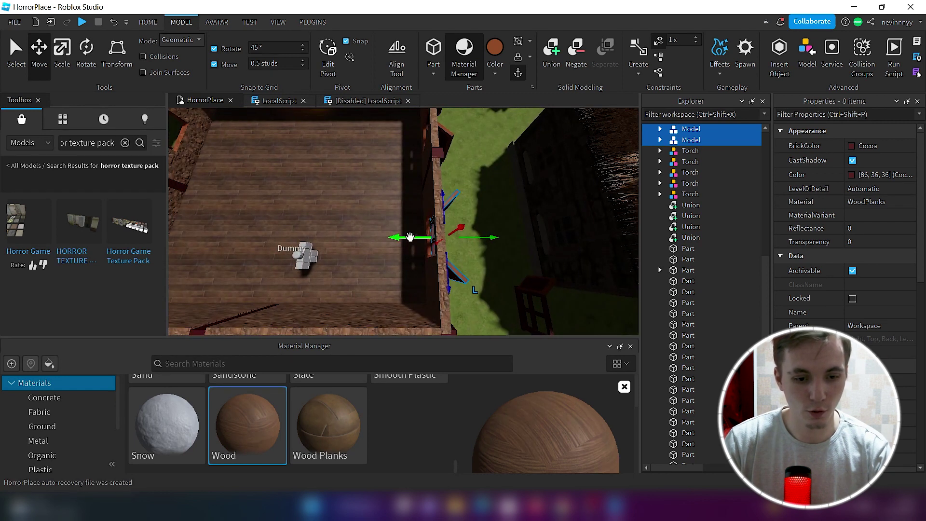
pyautogui.moveTo(409, 237); pyautogui.dragTo(366, 254, button='right')
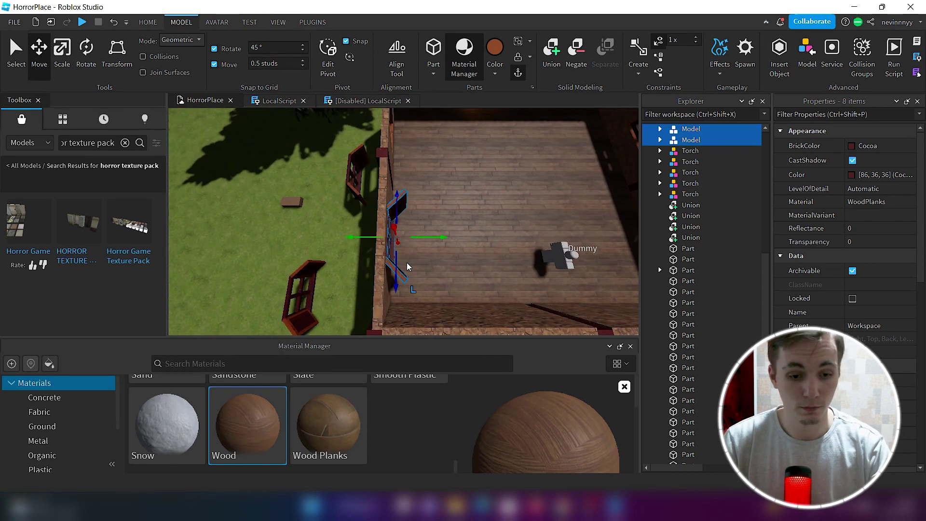
pyautogui.press('f')
pyautogui.scroll(3, 405, 145)
pyautogui.moveTo(460, 246); pyautogui.dragTo(486, 281)
pyautogui.scroll(-3, 486, 282)
pyautogui.moveTo(486, 282); pyautogui.dragTo(465, 224, button='right')
pyautogui.moveTo(465, 224); pyautogui.dragTo(285, 270)
pyautogui.scroll(3, 285, 271)
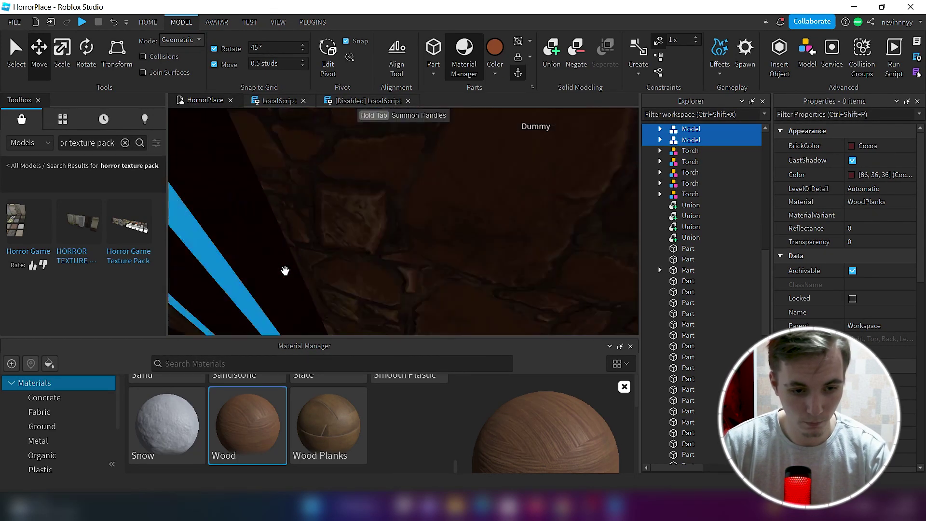
pyautogui.scroll(-5, 285, 271)
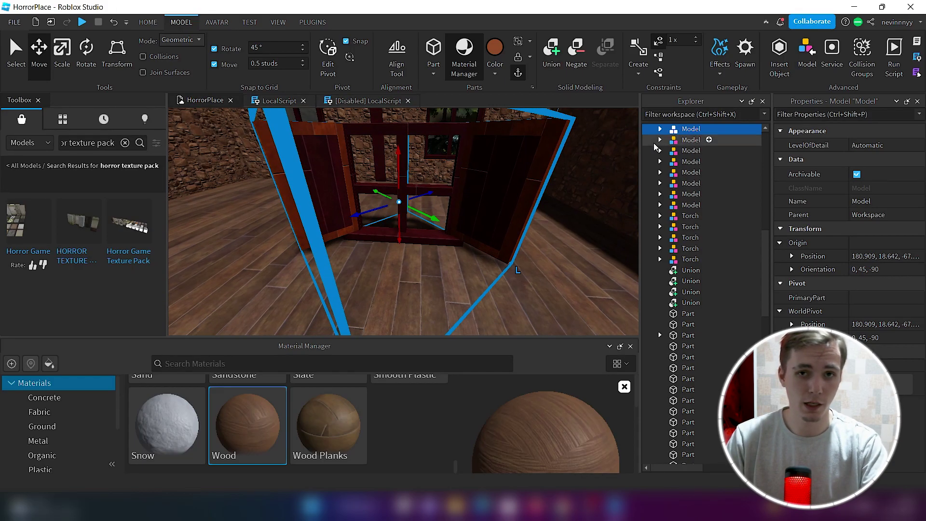
# - Ungroup the spare window model on the floor, pull one shutter away and rotate it square to the walls
pyautogui.rightClick(694, 132)
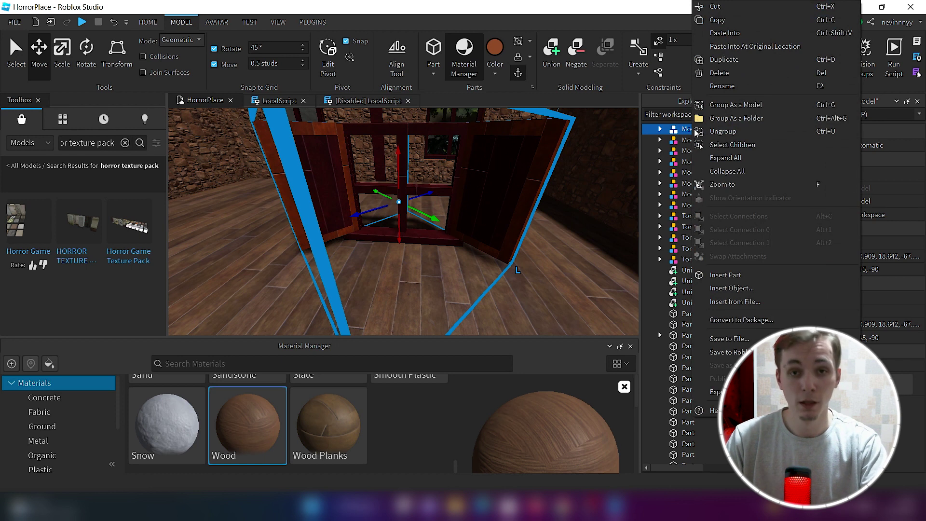
pyautogui.click(723, 131)
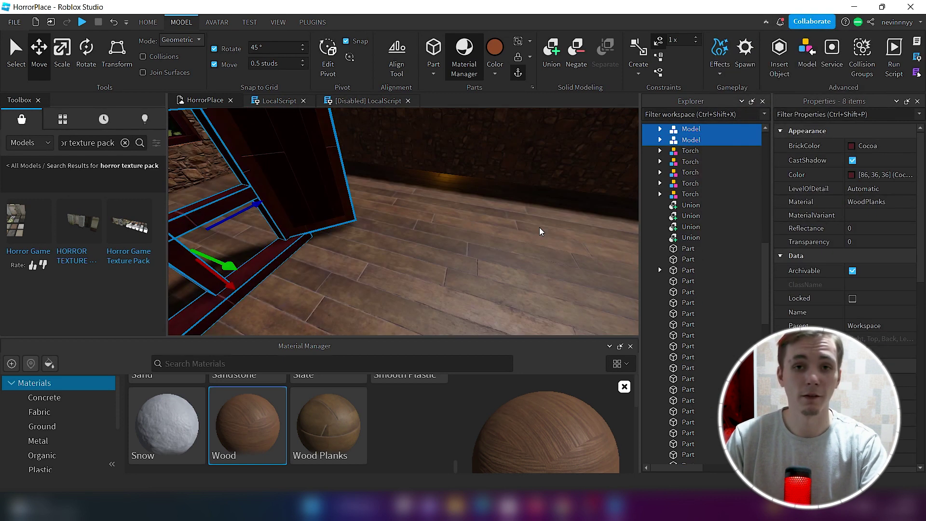
pyautogui.click(343, 213)
pyautogui.moveTo(343, 212); pyautogui.dragTo(493, 258)
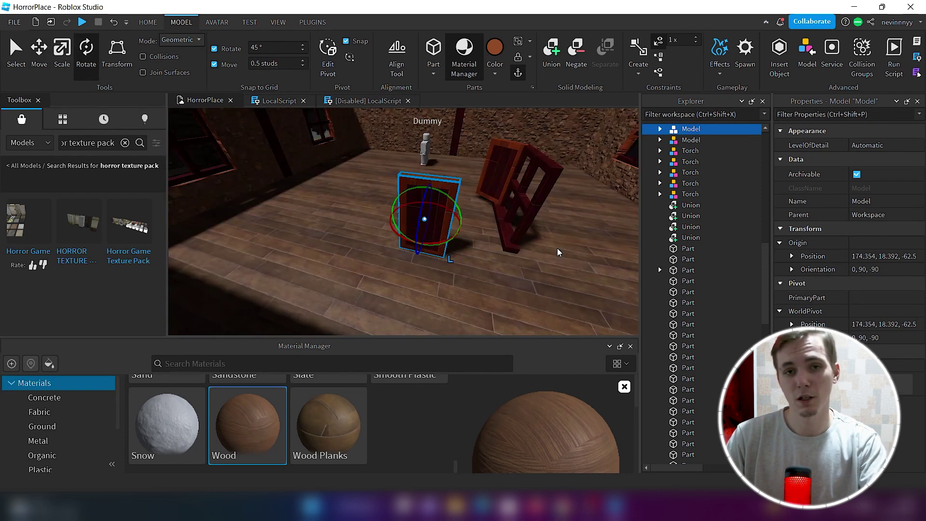
pyautogui.moveTo(557, 248); pyautogui.dragTo(558, 248, button='right')
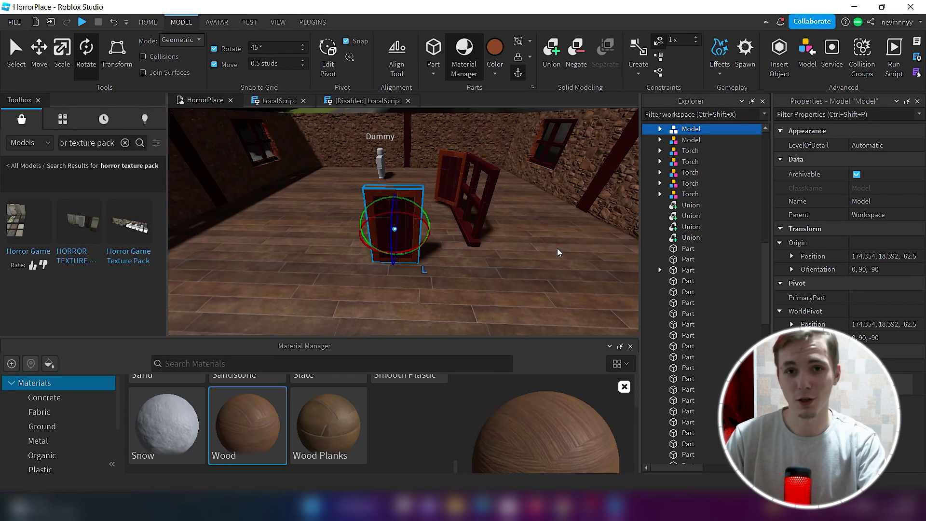
# - Scale the separated shutter model up to door size
pyautogui.hotkey('ctrl', '3')
pyautogui.moveTo(433, 228); pyautogui.dragTo(476, 232)
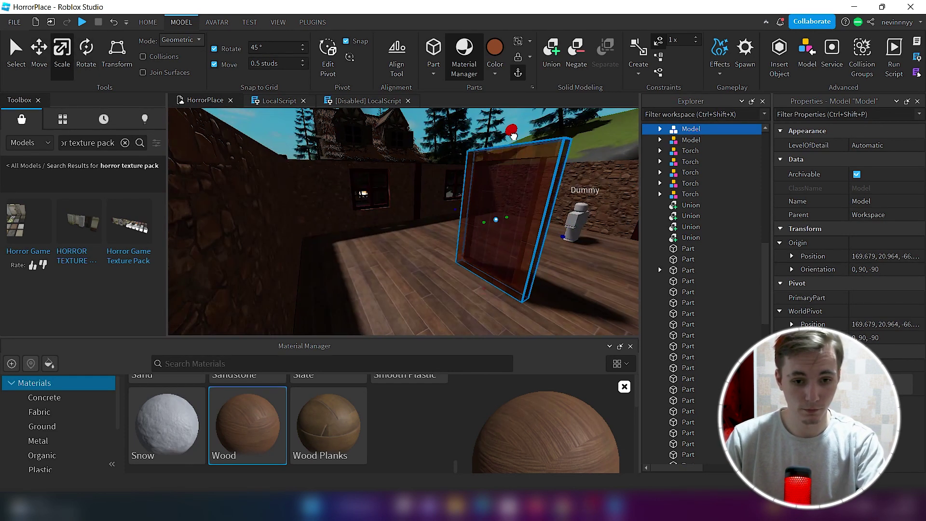
pyautogui.press('f')
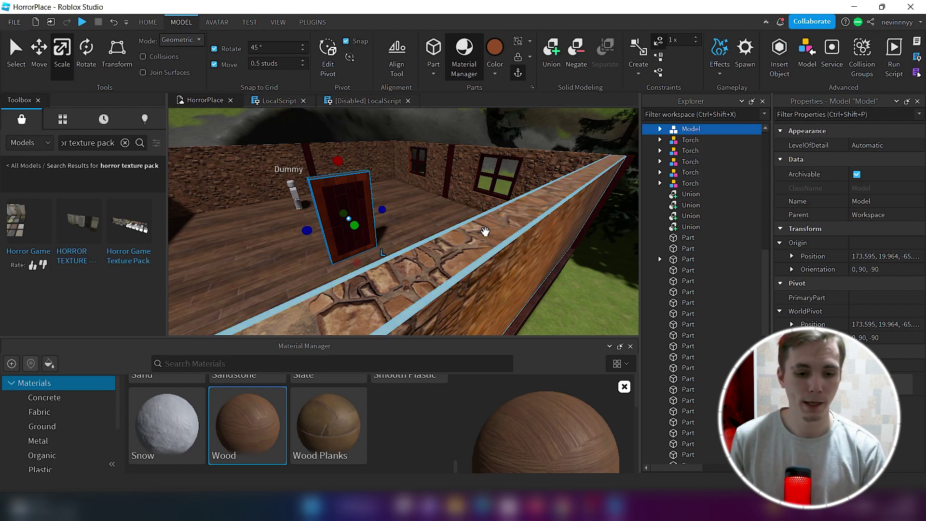
# - Ungroup the door model, then copy its top rail above the door and lengthen it past both door edges
pyautogui.press('f')
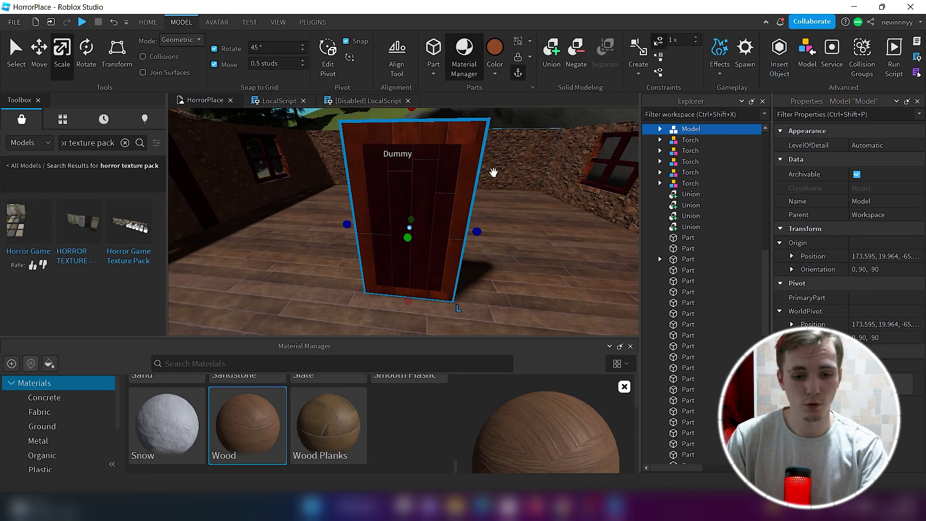
pyautogui.rightClick(685, 128)
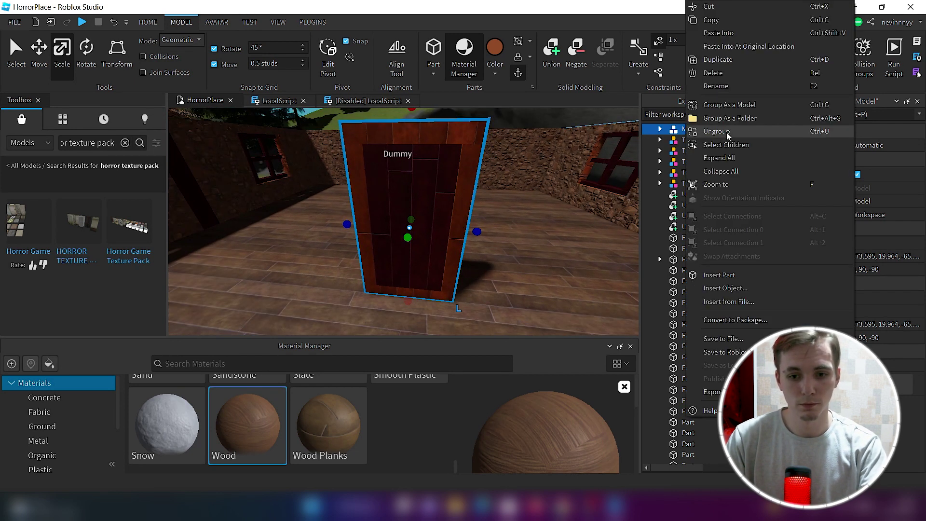
pyautogui.click(708, 133)
pyautogui.moveTo(517, 281); pyautogui.dragTo(479, 261, button='right')
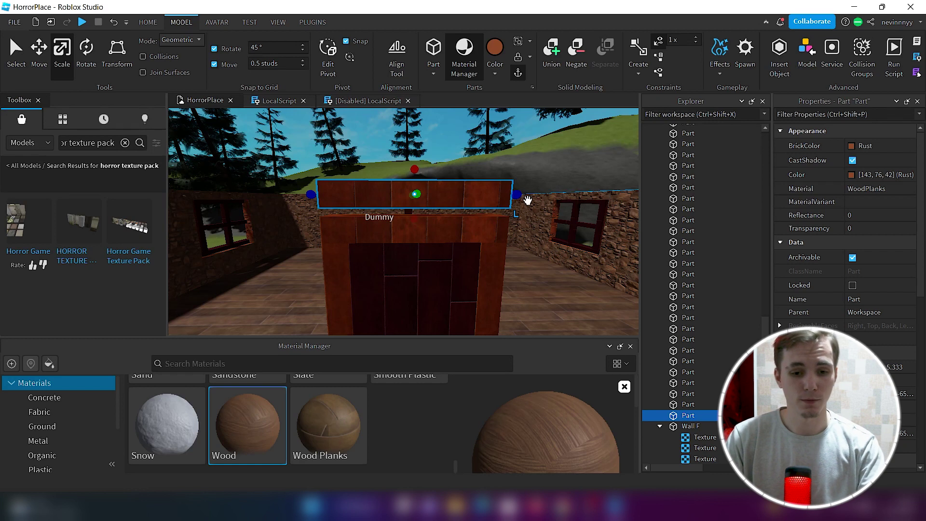
pyautogui.moveTo(519, 198); pyautogui.dragTo(550, 197)
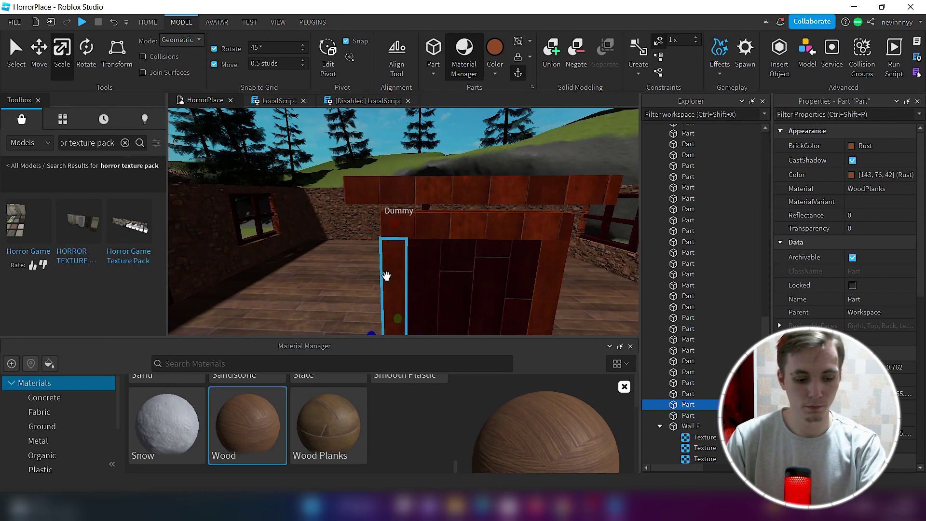
# - Copy the door's side rail outside the door and stretch it up to the overhanging top beam
pyautogui.hotkey('ctrl', '2')
pyautogui.moveTo(372, 295); pyautogui.dragTo(346, 293)
pyautogui.hotkey('ctrl', '3')
pyautogui.moveTo(374, 205); pyautogui.dragTo(374, 180)
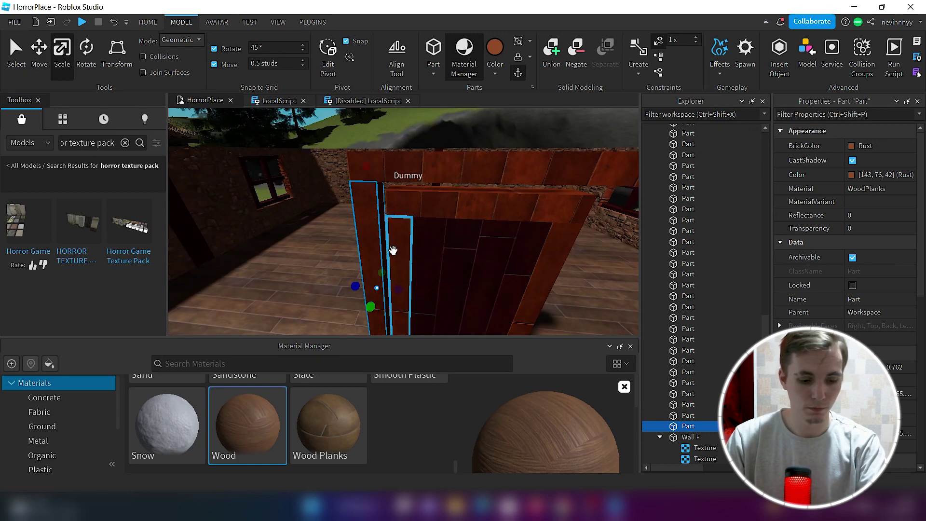
# - Duplicate the outer post and fit the copy under the other end of the top beam
pyautogui.hotkey('ctrl', 'd')
pyautogui.hotkey('ctrl', '2')
pyautogui.moveTo(417, 292); pyautogui.dragTo(475, 296)
pyautogui.press('d')
pyautogui.press('a')
pyautogui.press('q')
pyautogui.click(369, 231)
pyautogui.hotkey('ctrl', '3')
pyautogui.click(370, 265)
pyautogui.press('s')
# - Select the top beam and both outer posts and pull this frame away from the door
pyautogui.moveTo(455, 222); pyautogui.dragTo(548, 287, button='right')
pyautogui.press('w')
pyautogui.click(511, 234)
pyautogui.keyDown('ctrl'); pyautogui.click(480, 159); pyautogui.keyUp('ctrl')
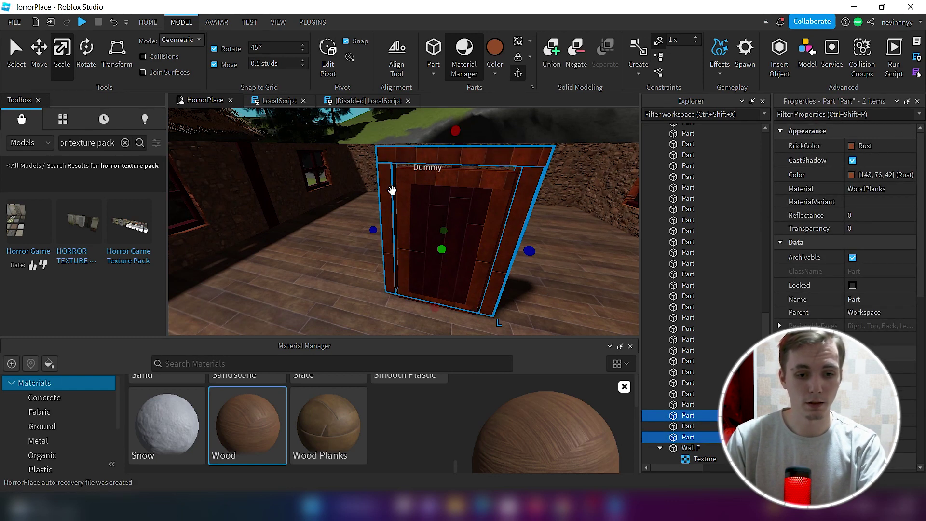
pyautogui.keyDown('ctrl'); pyautogui.click(397, 202); pyautogui.keyUp('ctrl')
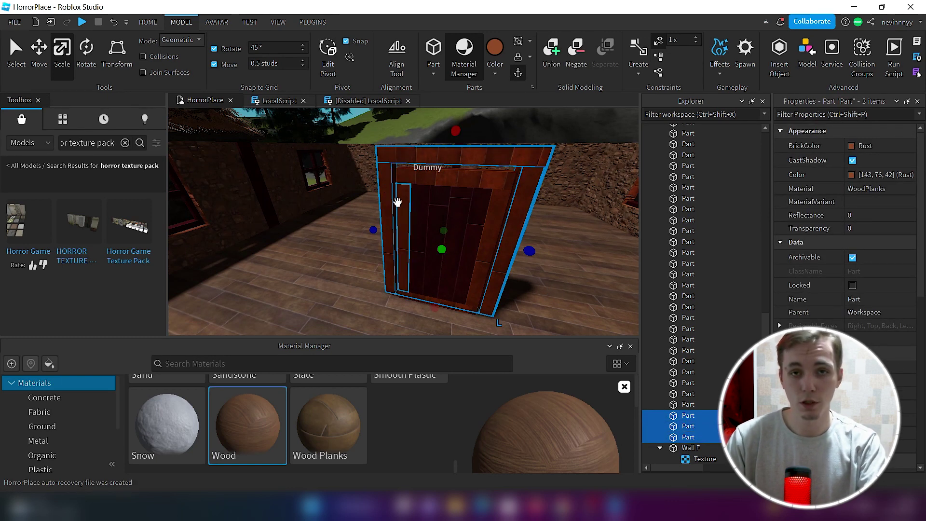
pyautogui.click(43, 58)
pyautogui.moveTo(438, 272); pyautogui.dragTo(456, 232)
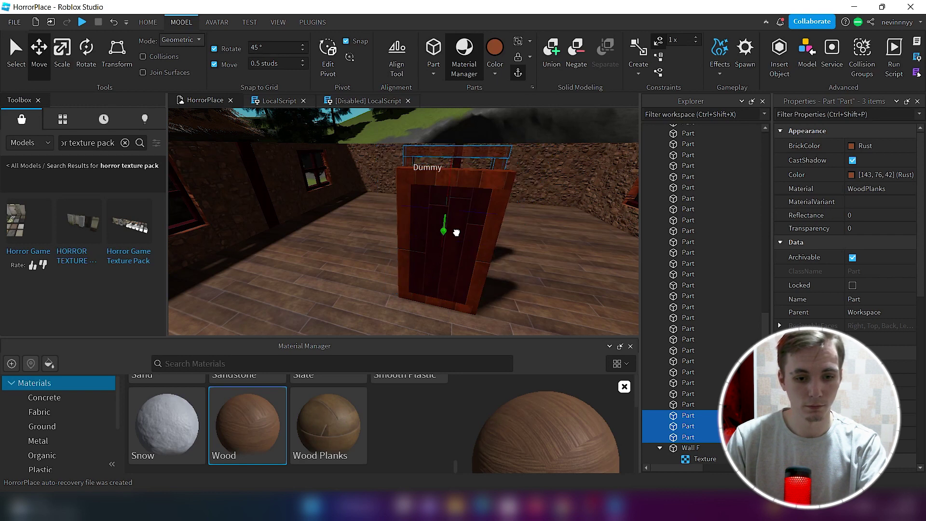
# - Select all parts of the door leaf and group them as a model
pyautogui.press('e')
pyautogui.moveTo(505, 267); pyautogui.dragTo(563, 288, button='right')
pyautogui.moveTo(323, 216); pyautogui.dragTo(526, 318)
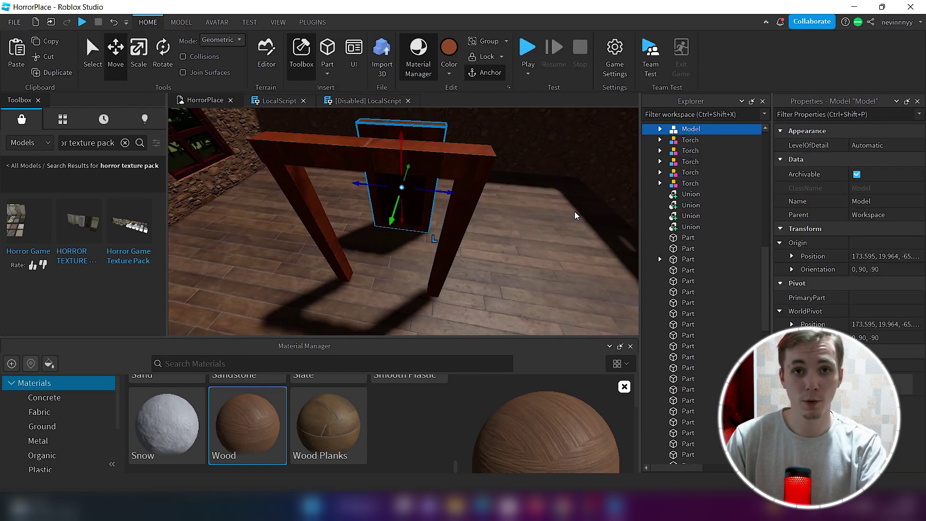
# - Group the frame's top beam and two posts as a separate model
pyautogui.click(424, 159)
pyautogui.keyDown('ctrl'); pyautogui.click(460, 225); pyautogui.keyUp('ctrl')
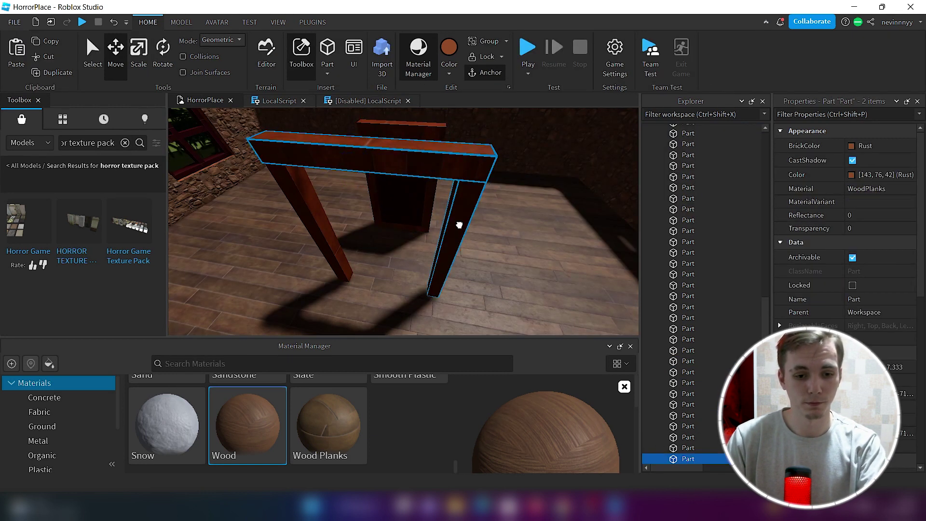
pyautogui.keyDown('ctrl'); pyautogui.click(311, 222); pyautogui.keyUp('ctrl')
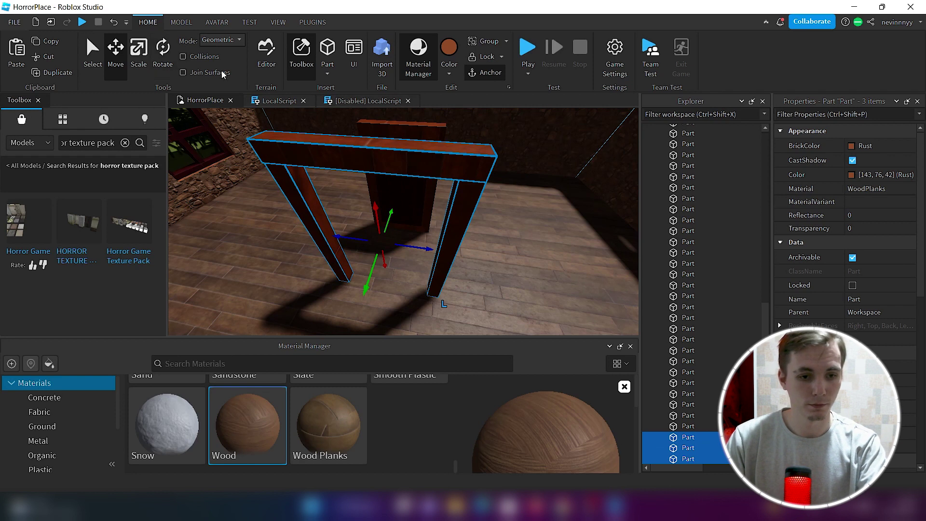
pyautogui.click(484, 43)
pyautogui.moveTo(502, 217); pyautogui.dragTo(457, 224, button='right')
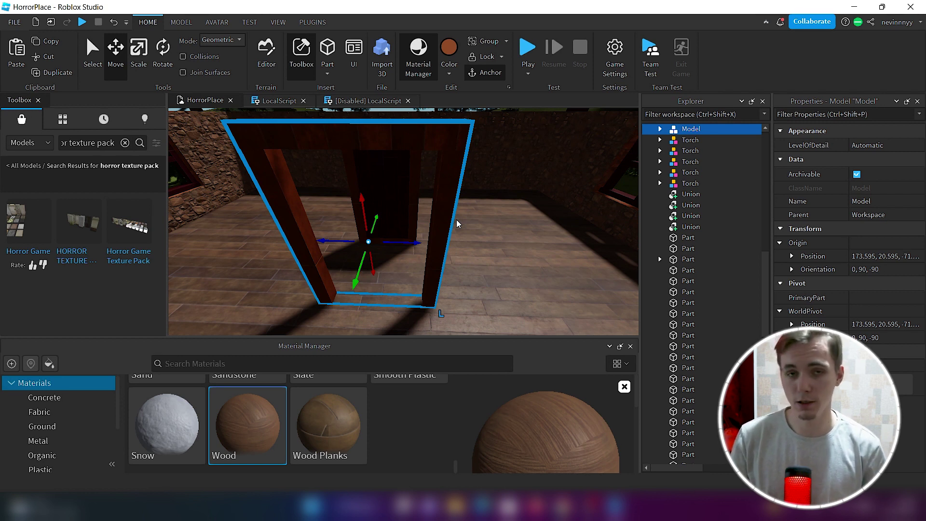
# - Insert a new block part and place it on the floor at the foot of the door frame
pyautogui.moveTo(455, 222); pyautogui.dragTo(455, 270, button='right')
pyautogui.click(328, 54)
pyautogui.moveTo(384, 217); pyautogui.dragTo(420, 270, button='right')
pyautogui.scroll(3, 420, 270)
pyautogui.moveTo(420, 304); pyautogui.dragTo(409, 314)
pyautogui.moveTo(409, 314); pyautogui.dragTo(400, 246, button='right')
pyautogui.moveTo(400, 241); pyautogui.dragTo(391, 253)
pyautogui.moveTo(391, 252); pyautogui.dragTo(423, 239, button='right')
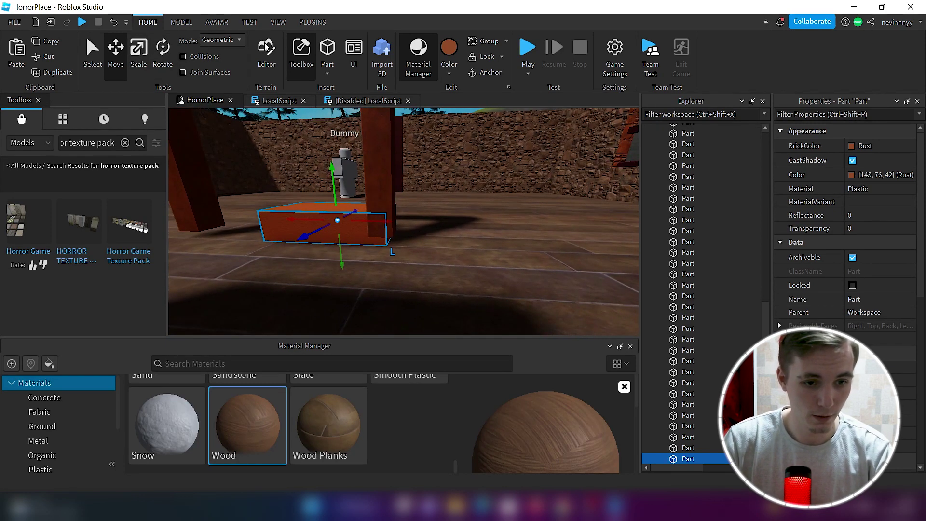
# - Turn off move snapping and scale the block to door-opening size, about 7.2 by 10.1 by 5.4 studs
pyautogui.click(181, 22)
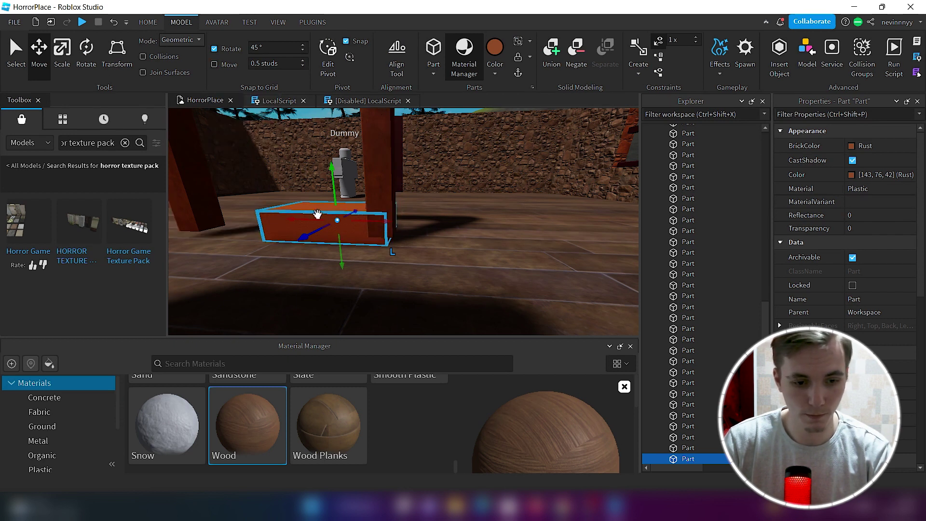
pyautogui.hotkey('ctrl', '3')
pyautogui.moveTo(404, 223); pyautogui.dragTo(410, 223)
pyautogui.moveTo(431, 250); pyautogui.dragTo(431, 250, button='right')
pyautogui.press('a')
pyautogui.moveTo(462, 217); pyautogui.dragTo(405, 240)
pyautogui.moveTo(405, 240); pyautogui.dragTo(407, 296, button='right')
pyautogui.moveTo(407, 296); pyautogui.dragTo(412, 169)
pyautogui.moveTo(411, 169); pyautogui.dragTo(412, 169, button='right')
pyautogui.moveTo(412, 169); pyautogui.dragTo(404, 120)
pyautogui.moveTo(438, 149); pyautogui.dragTo(439, 150, button='right')
pyautogui.moveTo(362, 217); pyautogui.dragTo(414, 215)
pyautogui.moveTo(413, 215); pyautogui.dragTo(413, 215, button='right')
pyautogui.moveTo(413, 215); pyautogui.dragTo(348, 223)
# - Move the sized block away from the frame and through the middle of the house's front wall
pyautogui.hotkey('ctrl', '2')
pyautogui.moveTo(348, 223); pyautogui.dragTo(347, 222, button='right')
pyautogui.moveTo(348, 223); pyautogui.dragTo(372, 248)
pyautogui.press('d')
pyautogui.press('d')
pyautogui.moveTo(429, 211); pyautogui.dragTo(425, 209, button='right')
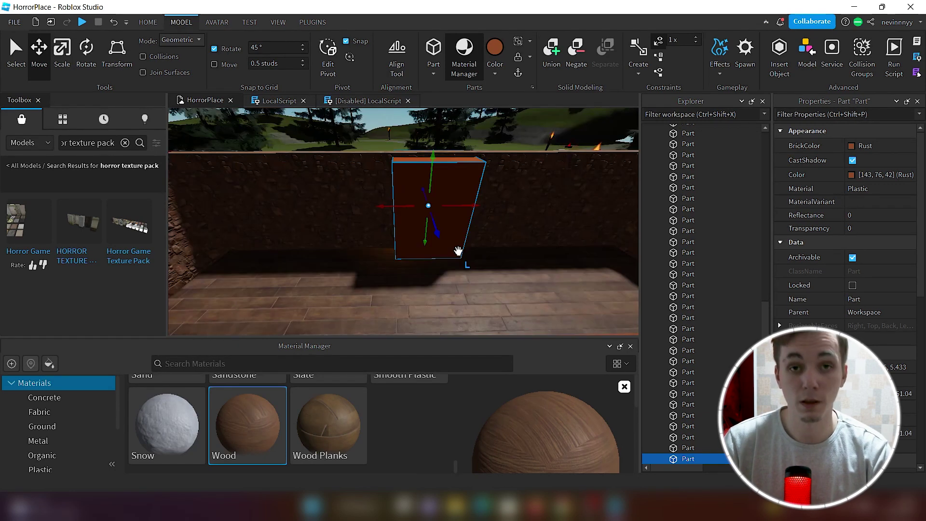
# - Negate the block and union it with the cobblestone wall to cut the doorway
pyautogui.click(577, 54)
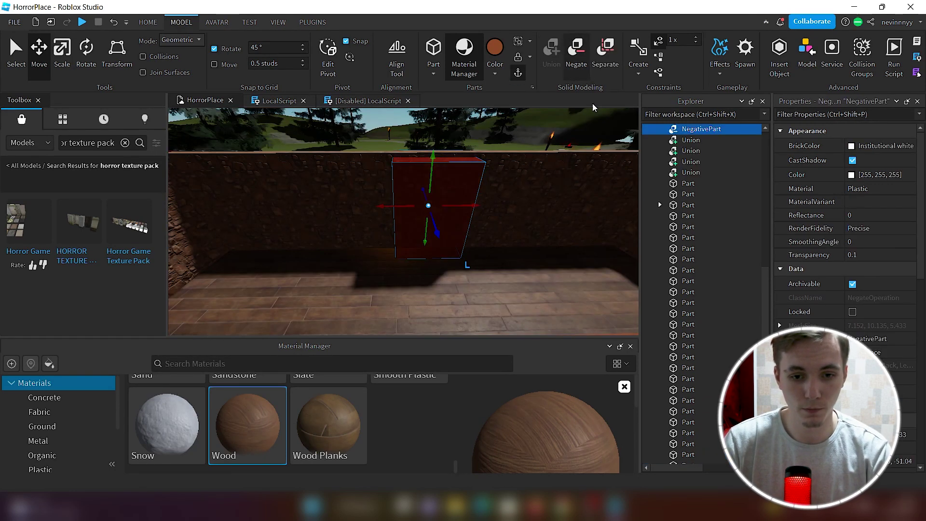
pyautogui.keyDown('ctrl'); pyautogui.click(563, 206); pyautogui.keyUp('ctrl')
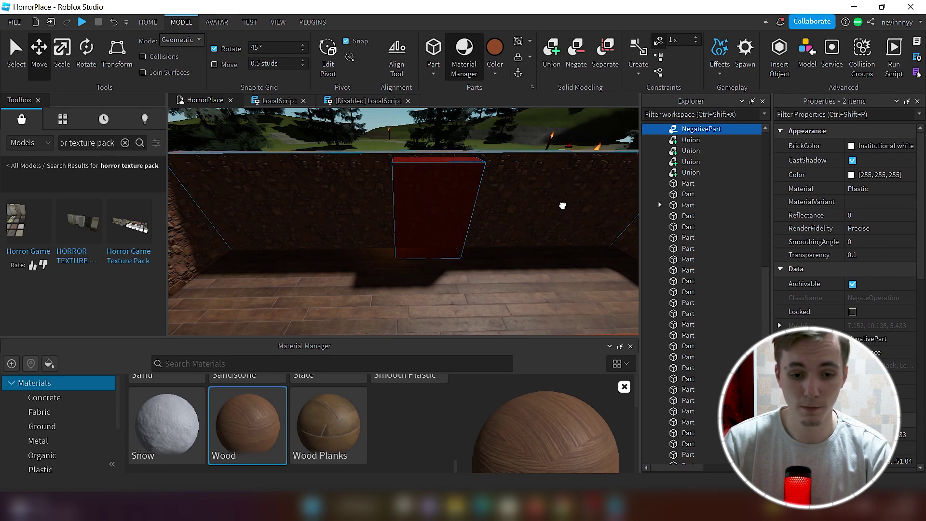
pyautogui.click(551, 53)
# - Move the door frame model into the doorway cut in the front wall
pyautogui.moveTo(511, 246); pyautogui.dragTo(510, 245, button='right')
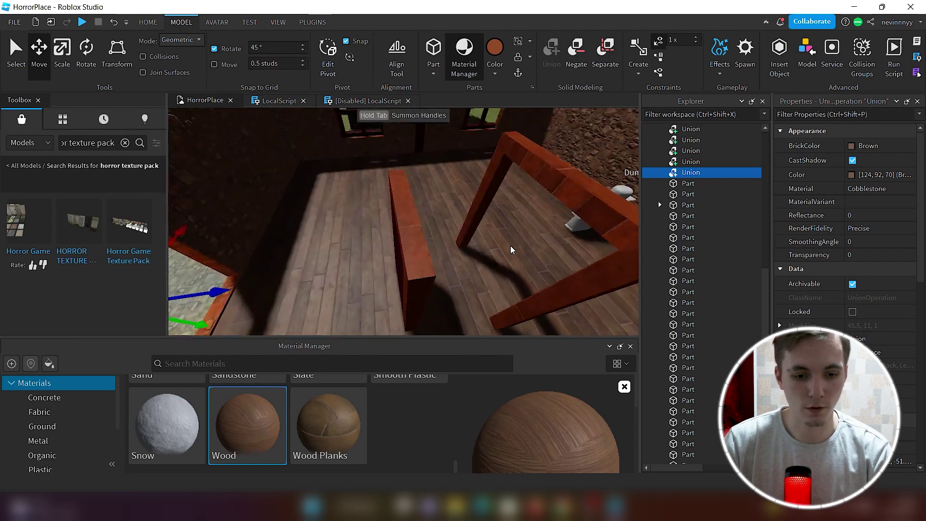
pyautogui.press('s')
pyautogui.press('d')
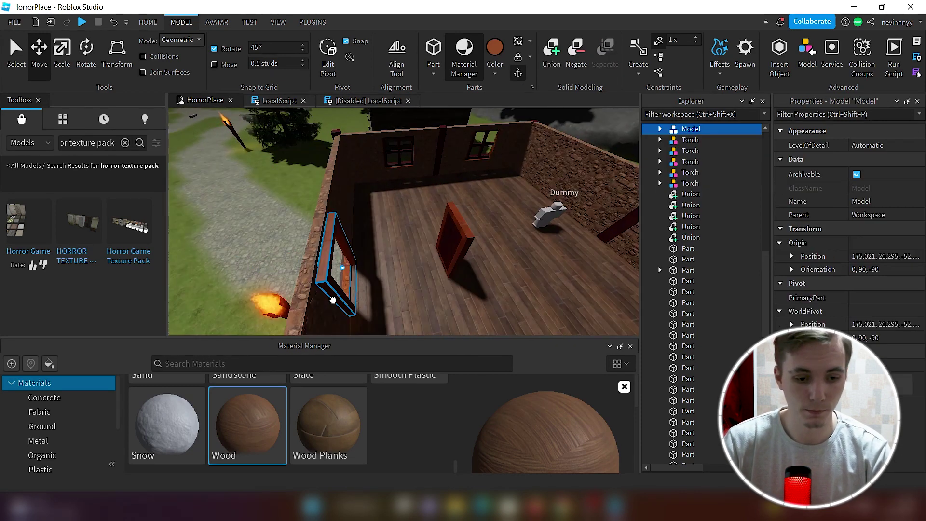
pyautogui.moveTo(331, 298); pyautogui.dragTo(355, 310)
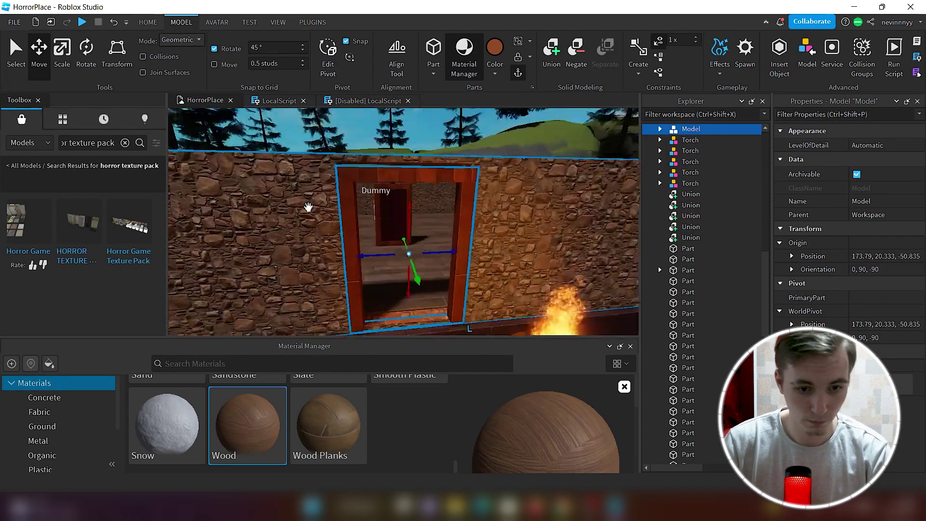
pyautogui.press('Delete')
pyautogui.hotkey('ctrl', 'z')
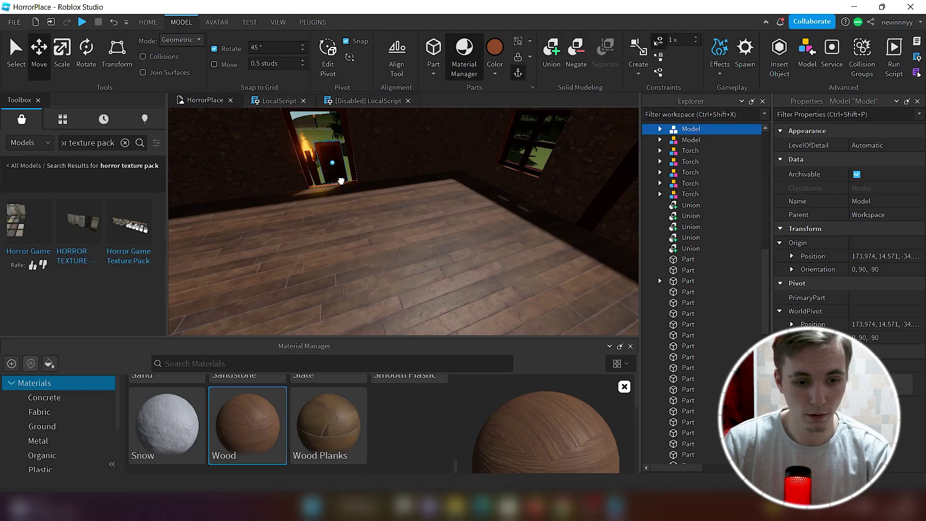
# - Move the door model across the floor and fit it inside the frame in the doorway
pyautogui.moveTo(341, 183); pyautogui.dragTo(340, 188, button='right')
pyautogui.press('w')
pyautogui.press('s')
pyautogui.scroll(2, 340, 188)
pyautogui.moveTo(364, 212); pyautogui.dragTo(387, 168)
pyautogui.moveTo(337, 193); pyautogui.dragTo(334, 187, button='right')
pyautogui.scroll(2, 334, 186)
pyautogui.scroll(-2, 335, 187)
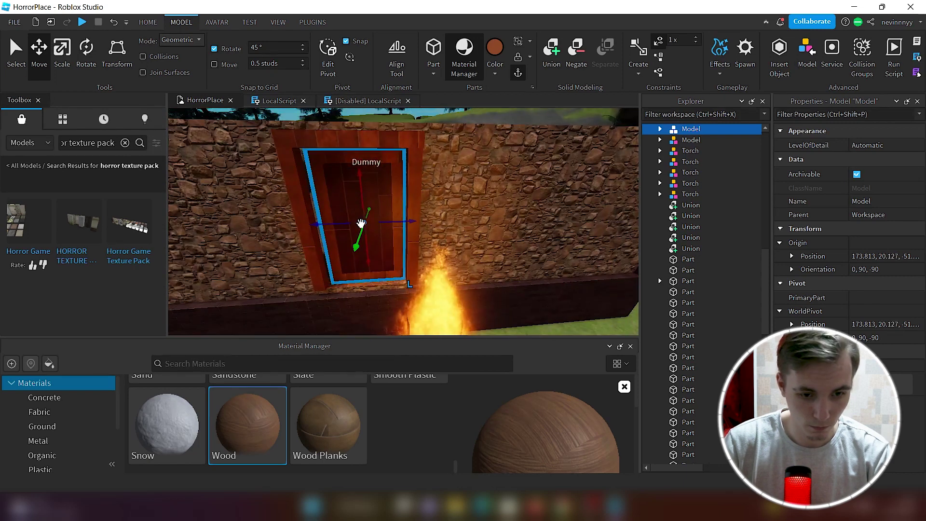
# - Take the Roof A sample from the roof texture blocks and place it in front of the house
pyautogui.click(419, 307)
pyautogui.press('f')
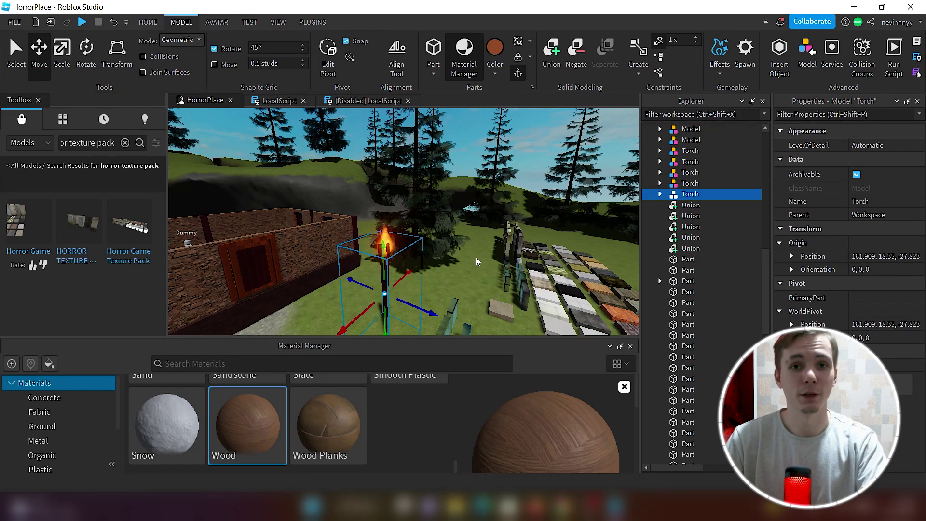
pyautogui.moveTo(476, 257); pyautogui.dragTo(487, 256, button='right')
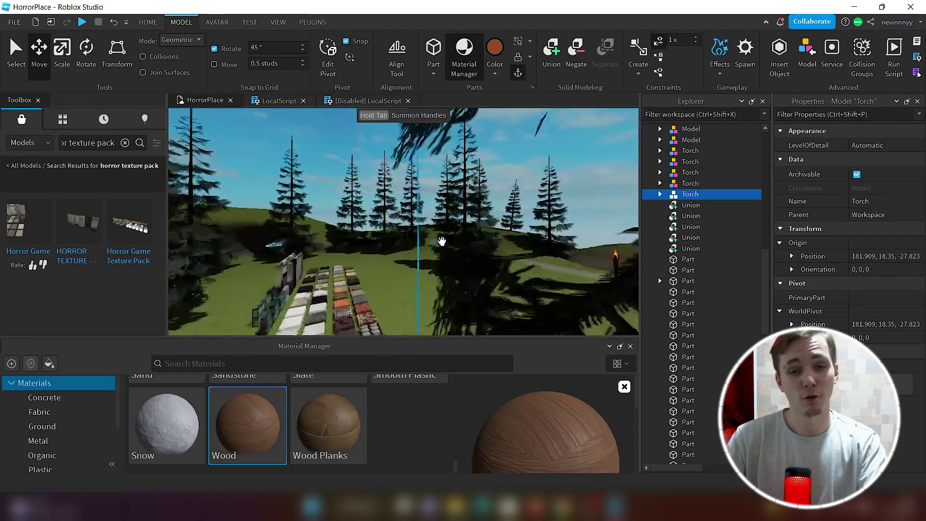
pyautogui.scroll(5, 441, 242)
pyautogui.scroll(6, 441, 242)
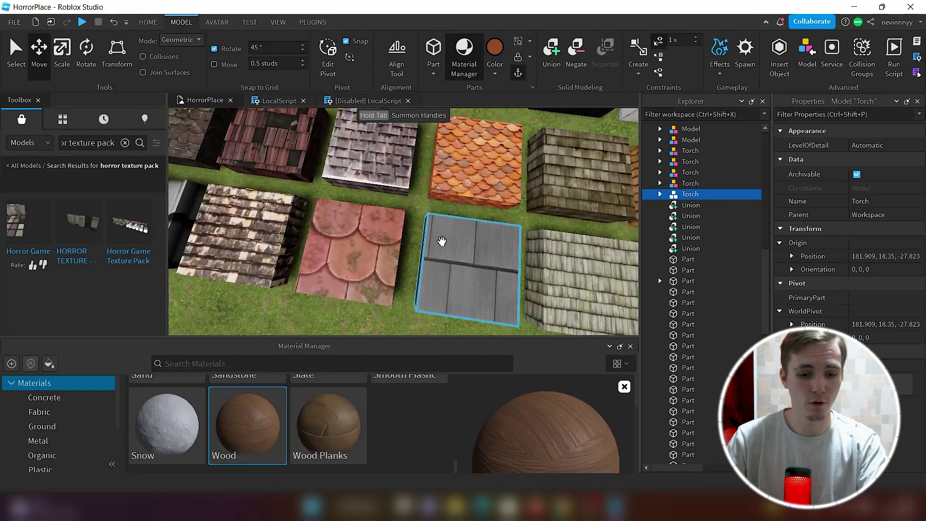
pyautogui.moveTo(442, 241); pyautogui.dragTo(453, 215, button='right')
pyautogui.moveTo(453, 215); pyautogui.dragTo(256, 188)
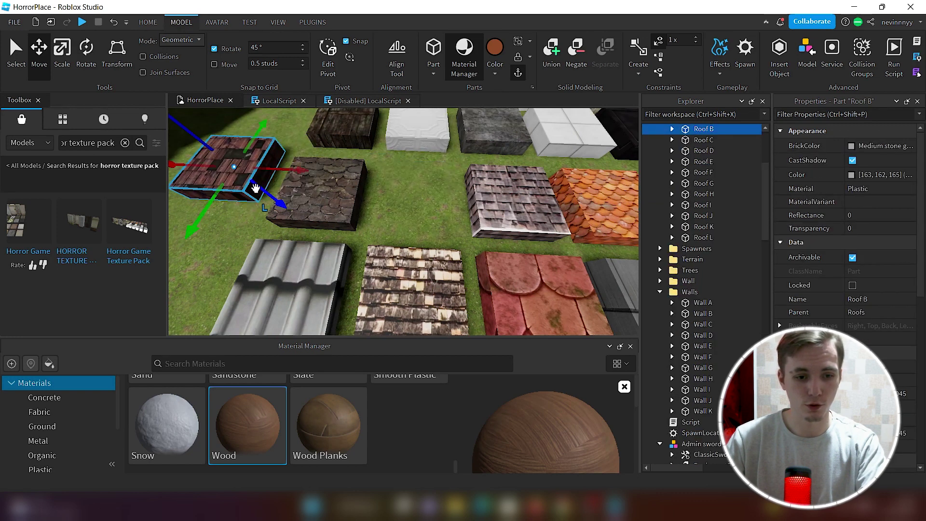
pyautogui.hotkey('ctrl', 'z')
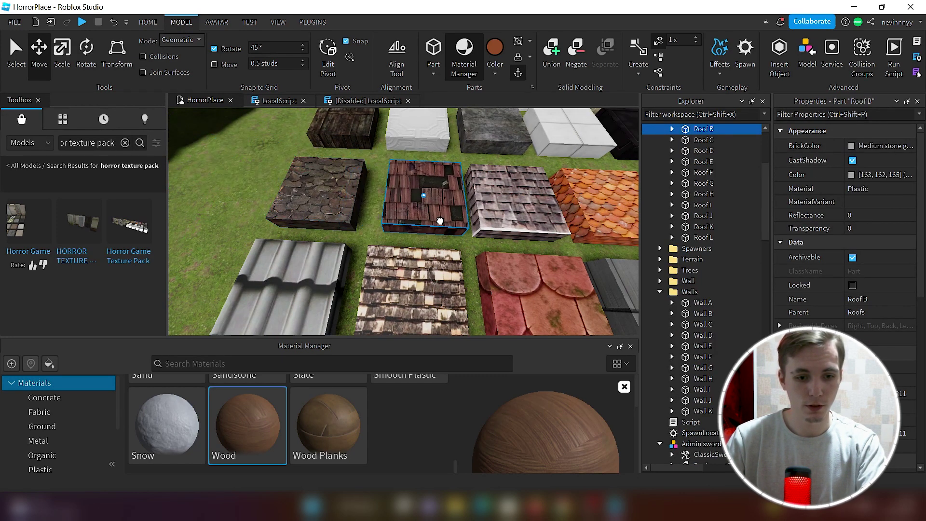
pyautogui.moveTo(351, 205); pyautogui.dragTo(273, 181)
pyautogui.scroll(-4, 375, 213)
pyautogui.moveTo(376, 213); pyautogui.dragTo(383, 250, button='right')
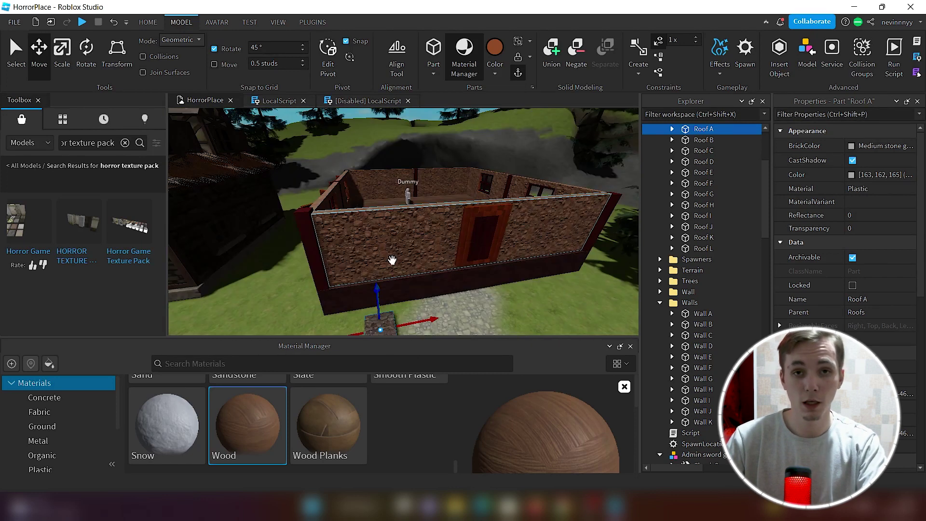
# - Set the rotation snap to 25 degrees and tilt a copy of the Roof A piece
pyautogui.press('s')
pyautogui.press('a')
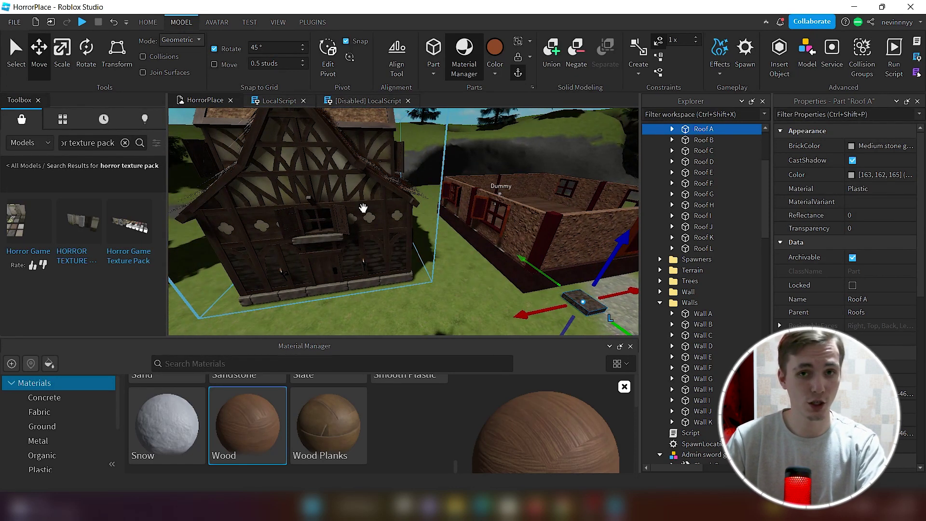
pyautogui.press('f')
pyautogui.hotkey('ctrl', '3')
pyautogui.moveTo(386, 279); pyautogui.dragTo(380, 274)
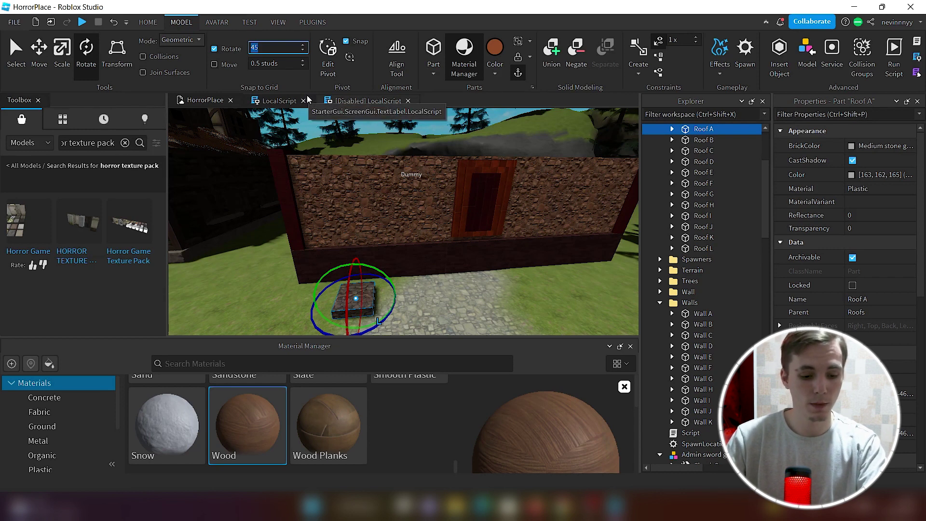
pyautogui.write('25')
pyautogui.moveTo(383, 273); pyautogui.dragTo(362, 269)
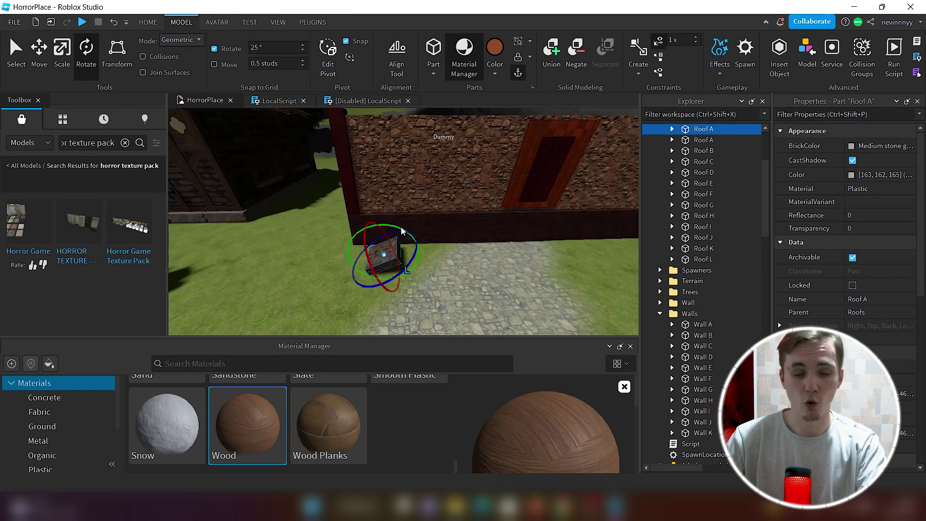
# - Set the rotation snap to 45 degrees and tilt the second Roof A piece more steeply than the first
pyautogui.hotkey('ctrl', '2')
pyautogui.moveTo(386, 258); pyautogui.dragTo(484, 290)
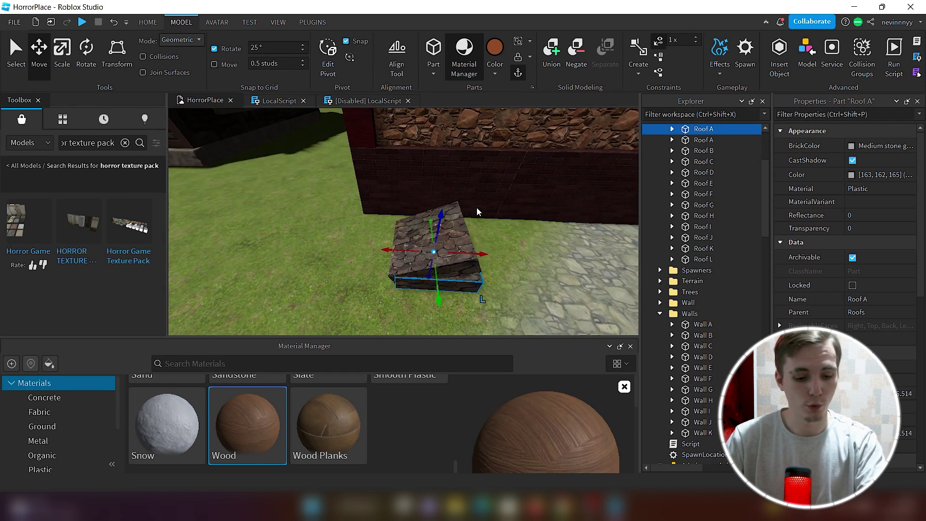
pyautogui.click(86, 50)
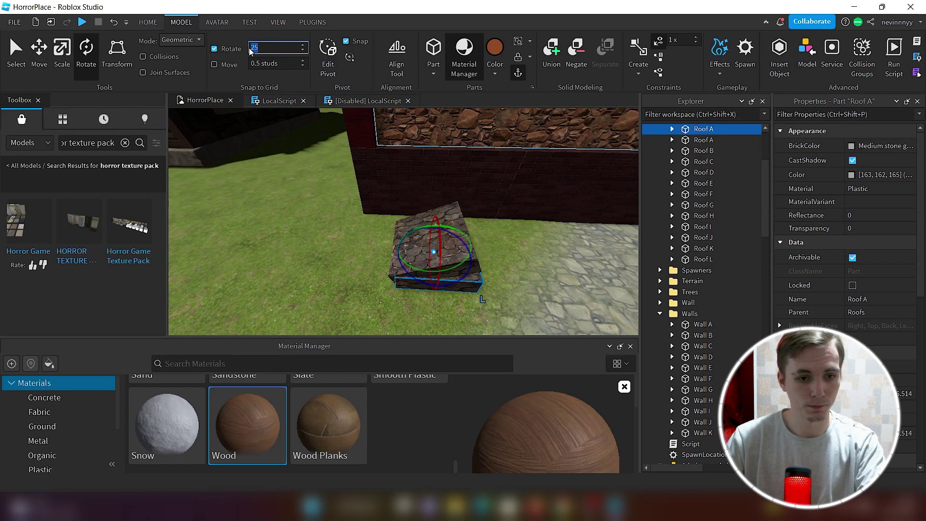
pyautogui.moveTo(464, 236); pyautogui.dragTo(552, 179)
pyautogui.click(39, 48)
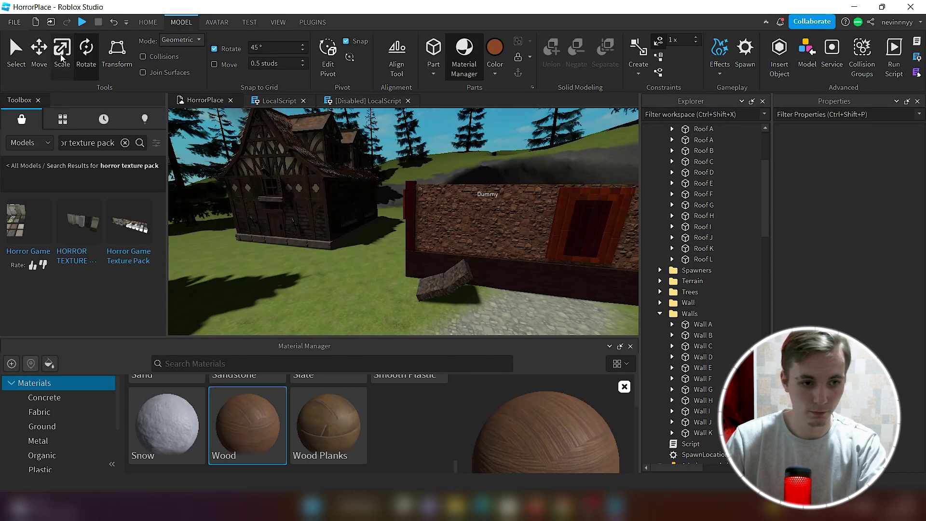
# - Move the shallower Roof A piece up to the top of the house's left side wall as the eave
pyautogui.click(39, 54)
pyautogui.click(431, 284)
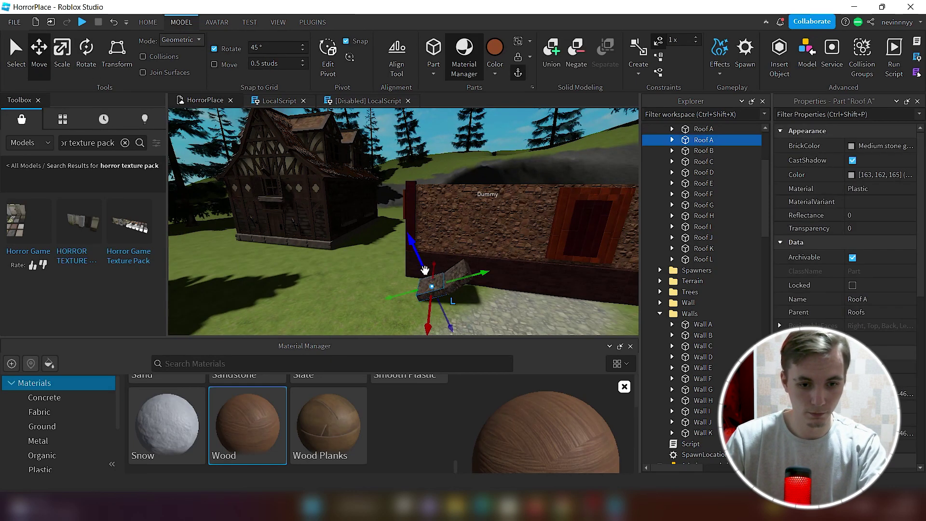
pyautogui.moveTo(426, 271); pyautogui.dragTo(416, 245)
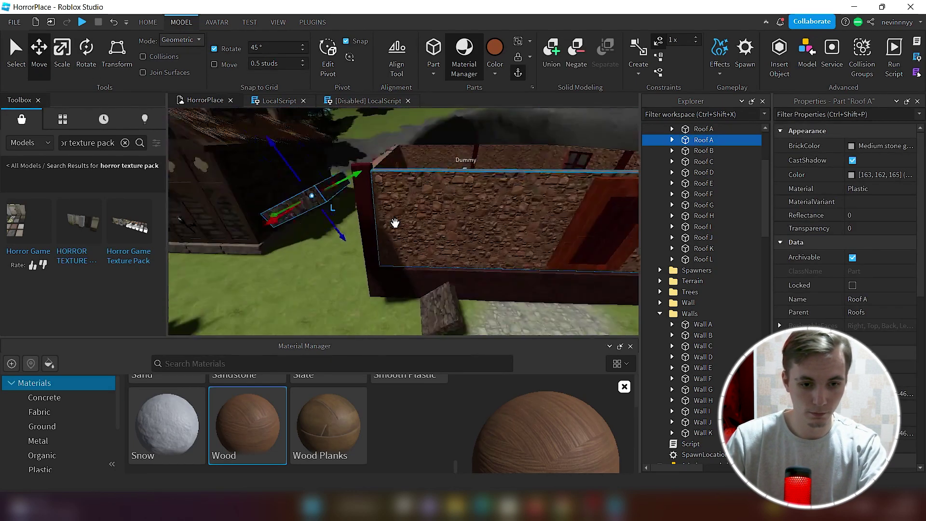
pyautogui.moveTo(324, 201); pyautogui.dragTo(354, 187)
pyautogui.moveTo(374, 202); pyautogui.dragTo(405, 215, button='right')
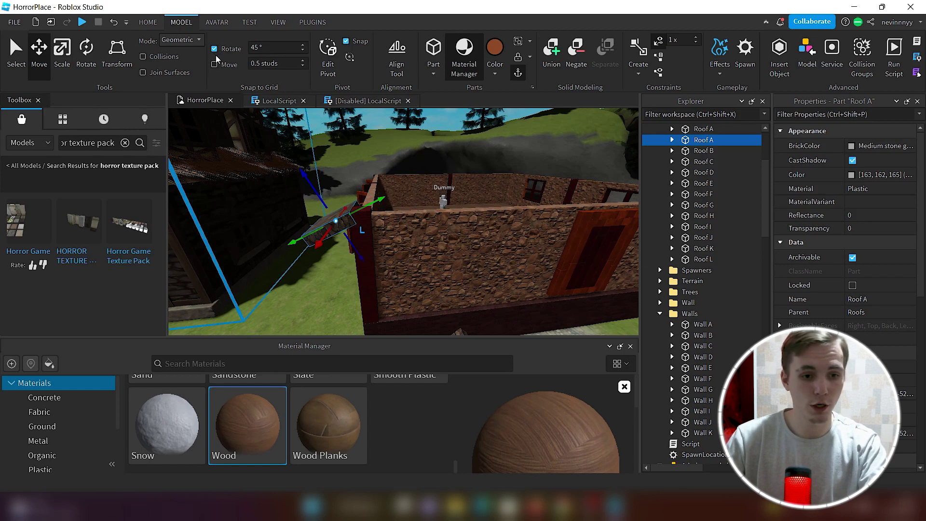
# - Lengthen the eave Roof A piece along its slope so it reaches inward over the house
pyautogui.hotkey('ctrl', '3')
pyautogui.moveTo(379, 202); pyautogui.dragTo(461, 166)
pyautogui.moveTo(461, 167); pyautogui.dragTo(451, 220, button='right')
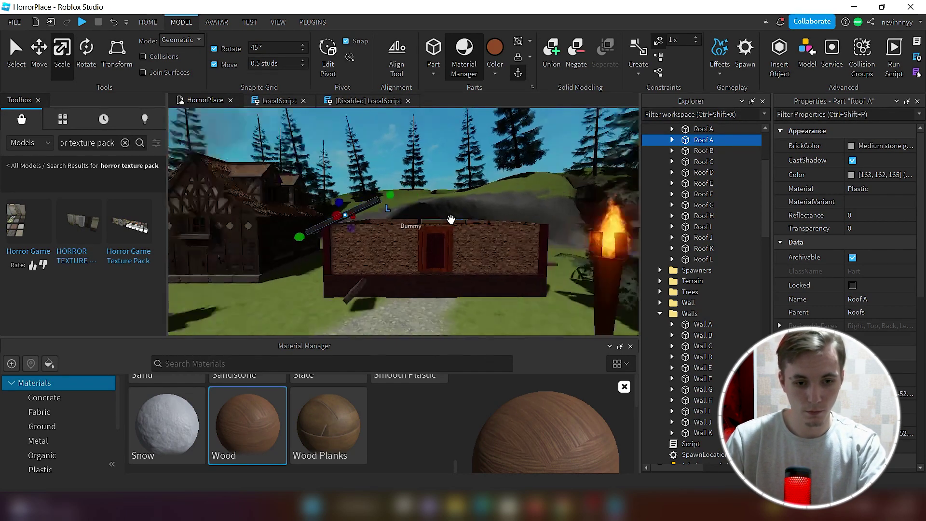
pyautogui.scroll(2, 451, 220)
pyautogui.press('a')
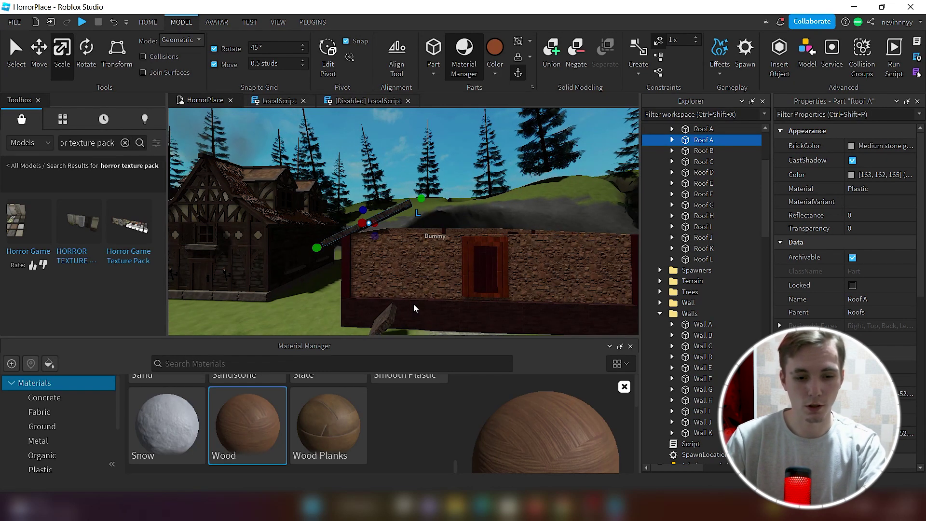
# - Move the steeper Roof A piece up from the ground and align it with the upper end of the eave piece
pyautogui.hotkey('ctrl', '2')
pyautogui.click(388, 316)
pyautogui.moveTo(419, 287); pyautogui.dragTo(410, 207)
pyautogui.moveTo(410, 207); pyautogui.dragTo(410, 242, button='right')
pyautogui.scroll(2, 410, 207)
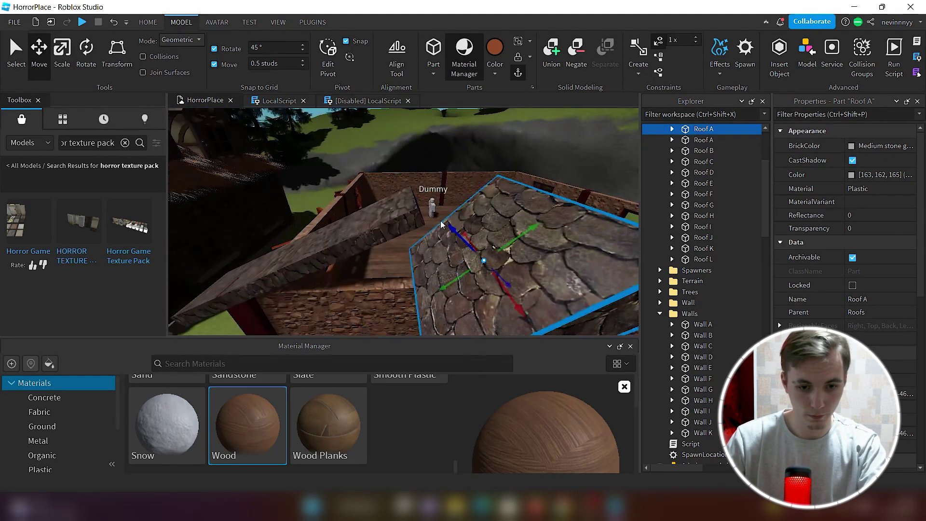
pyautogui.moveTo(503, 286); pyautogui.dragTo(480, 192)
pyautogui.moveTo(464, 232); pyautogui.dragTo(452, 221)
pyautogui.moveTo(452, 220); pyautogui.dragTo(452, 184, button='right')
# - Lengthen the steeper Roof A piece upward along its slope toward the ridge above the middle of the house
pyautogui.hotkey('ctrl', '3')
pyautogui.moveTo(411, 205); pyautogui.dragTo(504, 138)
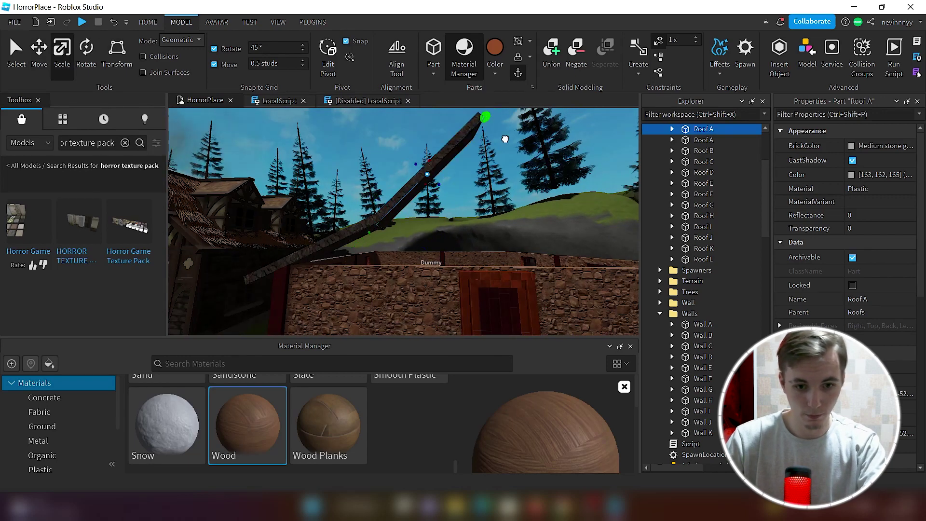
pyautogui.scroll(-2, 505, 139)
pyautogui.rightClick(525, 144)
pyautogui.moveTo(511, 145); pyautogui.dragTo(467, 170, button='right')
# - Stretch both Roof A slope pieces along the depth of the house so they cover it from front to back
pyautogui.click(419, 202)
pyautogui.scroll(-3, 408, 213)
pyautogui.moveTo(406, 197); pyautogui.dragTo(219, 281)
pyautogui.click(392, 164)
pyautogui.moveTo(389, 162); pyautogui.dragTo(210, 225)
pyautogui.moveTo(211, 225); pyautogui.dragTo(342, 186, button='right')
pyautogui.moveTo(341, 186); pyautogui.dragTo(322, 195)
pyautogui.moveTo(434, 195); pyautogui.dragTo(442, 197, button='right')
# - Duplicate the two Roof A slope pieces, turn the copy to face the opposite way and move it across the house
pyautogui.keyDown('ctrl'); pyautogui.click(429, 255); pyautogui.keyUp('ctrl')
pyautogui.hotkey('ctrl', 'r')
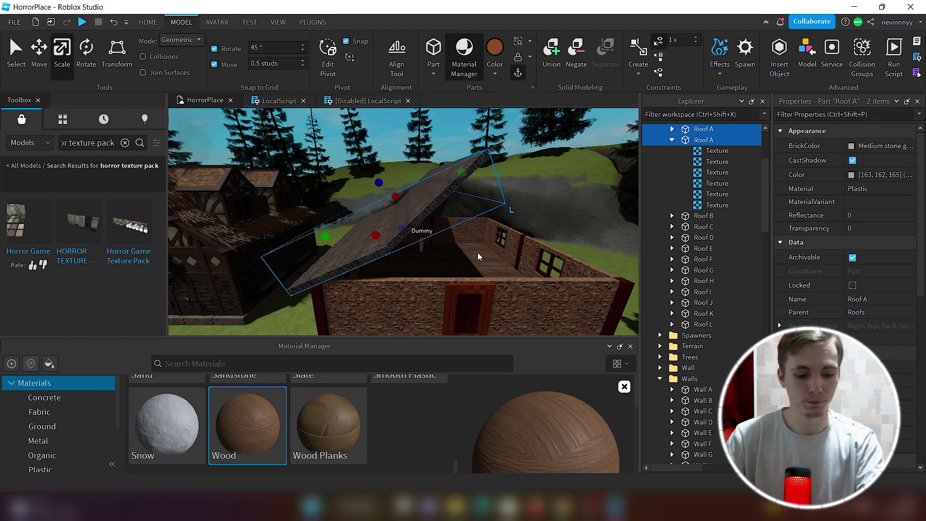
pyautogui.hotkey('ctrl', 'd')
pyautogui.hotkey('ctrl', 'r')
pyautogui.hotkey('ctrl', 'r')
pyautogui.hotkey('ctrl', '2')
pyautogui.moveTo(430, 228); pyautogui.dragTo(570, 280)
pyautogui.moveTo(554, 242); pyautogui.dragTo(586, 186)
pyautogui.click(502, 226)
pyautogui.scroll(-2, 586, 242)
pyautogui.moveTo(586, 243); pyautogui.dragTo(627, 261, button='right')
pyautogui.hotkey('ctrl', 'z')
# - Adjust the copied roof half so it meets the first half at the ridge and rests on the opposite wall
pyautogui.moveTo(471, 201); pyautogui.dragTo(421, 207)
pyautogui.moveTo(558, 259)
pyautogui.mouseDown(button='right')
pyautogui.moveTo(545, 255)
pyautogui.moveTo(558, 264)
pyautogui.mouseUp(button='right')
pyautogui.scroll(2, 557, 260)
pyautogui.moveTo(531, 172)
pyautogui.mouseDown()
pyautogui.moveTo(525, 178)
pyautogui.moveTo(536, 166)
pyautogui.mouseUp()
pyautogui.scroll(3, 523, 216)
pyautogui.scroll(-3, 524, 216)
pyautogui.moveTo(499, 209); pyautogui.dragTo(478, 198)
pyautogui.scroll(2, 459, 207)
pyautogui.scroll(-3, 458, 209)
pyautogui.moveTo(459, 209); pyautogui.dragTo(459, 210, button='right')
pyautogui.scroll(-3, 459, 210)
pyautogui.click(420, 245)
pyautogui.moveTo(420, 245); pyautogui.dragTo(421, 245, button='right')
pyautogui.scroll(-2, 421, 244)
pyautogui.scroll(10, 419, 244)
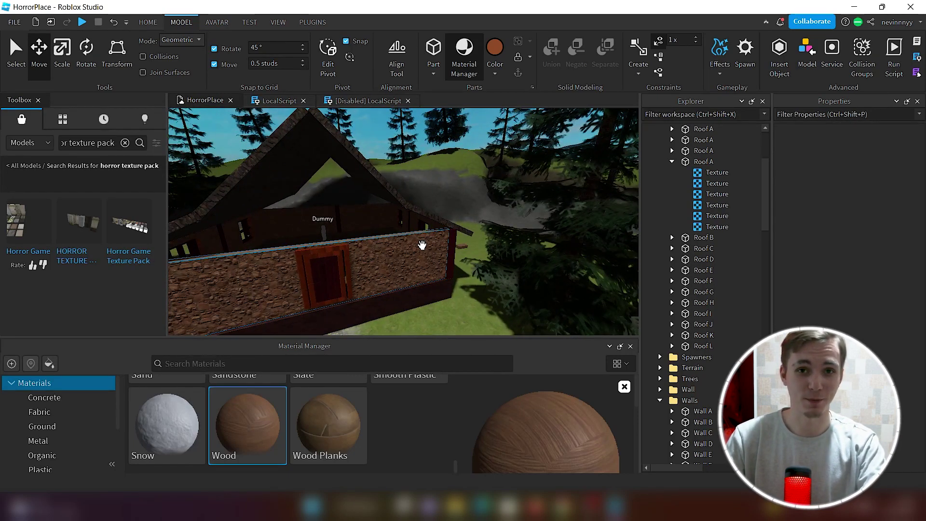
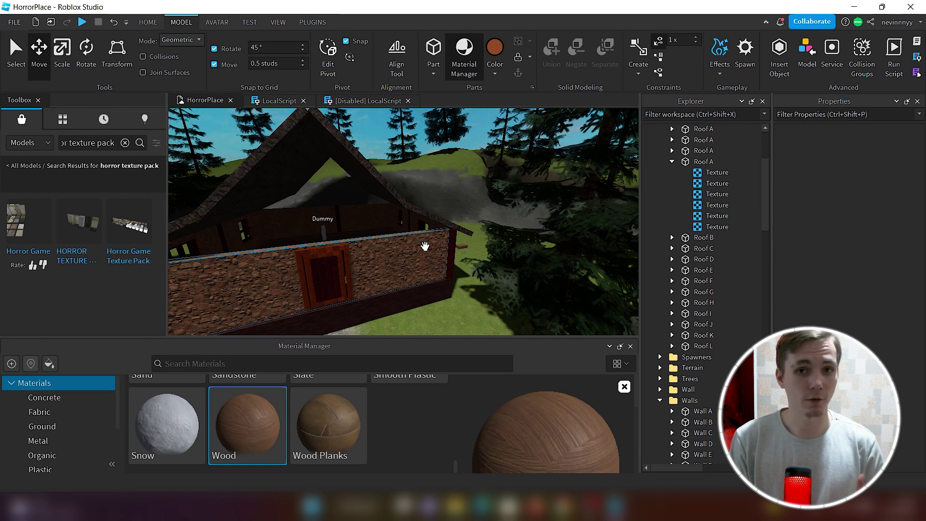
# - Center the Cocoa wood post on the front wall above the door and extend it up to the roof ridge
pyautogui.moveTo(412, 260); pyautogui.dragTo(411, 259, button='right')
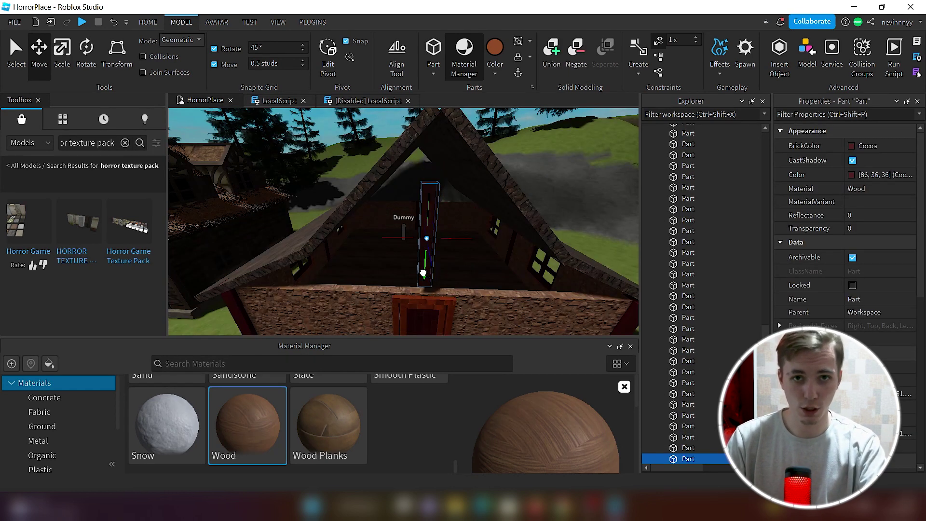
pyautogui.moveTo(428, 280); pyautogui.dragTo(428, 285)
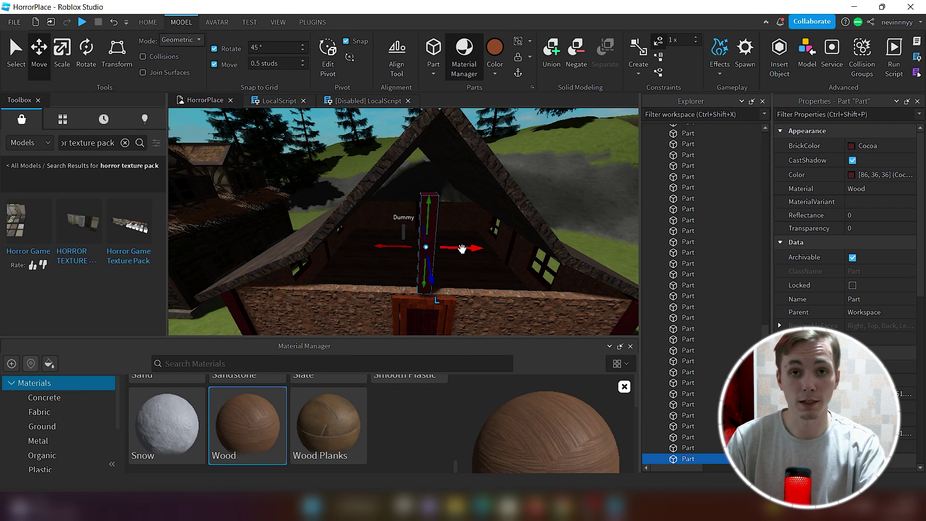
pyautogui.moveTo(462, 249); pyautogui.dragTo(472, 249)
pyautogui.click(62, 57)
pyautogui.moveTo(441, 179); pyautogui.dragTo(441, 114)
pyautogui.moveTo(441, 114); pyautogui.dragTo(435, 170, button='right')
pyautogui.click(39, 57)
pyautogui.moveTo(446, 289); pyautogui.dragTo(448, 296)
# - Adjust the center post's depth at the front edge of the roof
pyautogui.moveTo(449, 296); pyautogui.dragTo(479, 271, button='right')
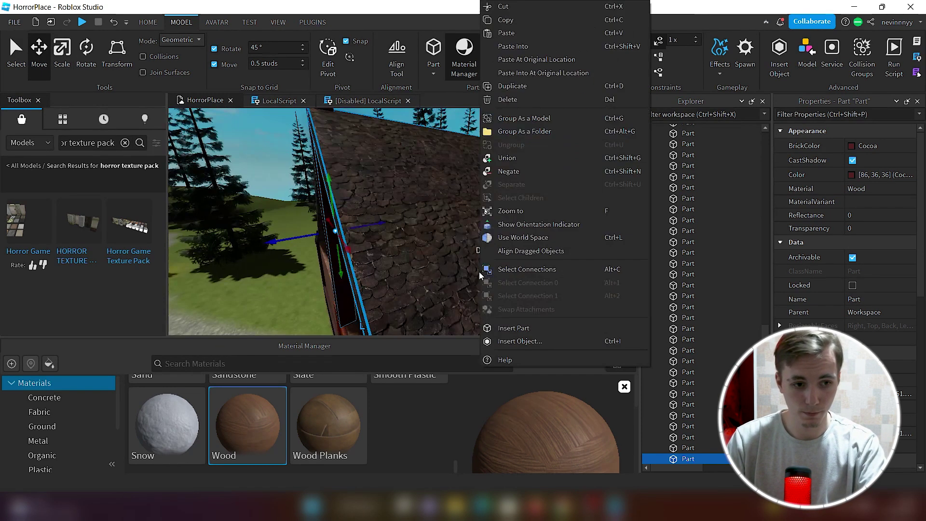
pyautogui.hotkey('ctrl', '3')
pyautogui.moveTo(312, 237); pyautogui.dragTo(323, 235)
pyautogui.moveTo(323, 236); pyautogui.dragTo(479, 285, button='right')
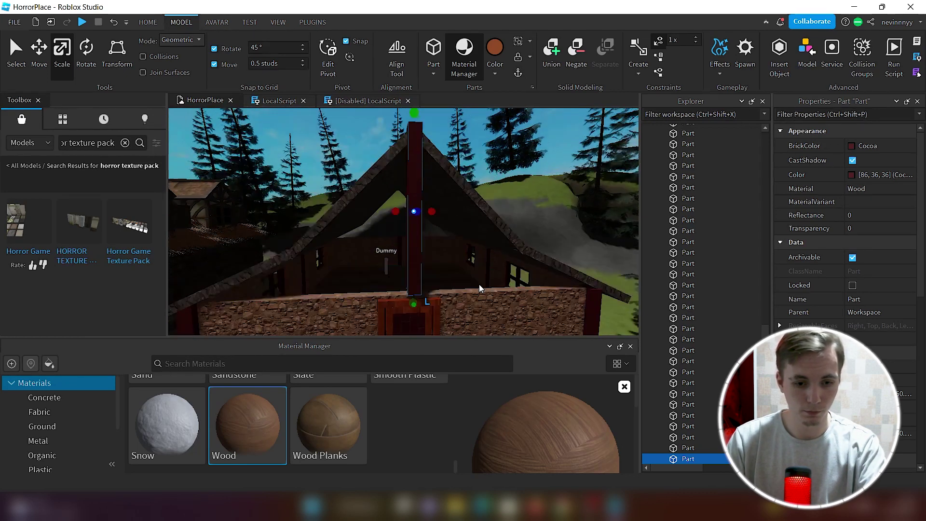
pyautogui.scroll(-1, 479, 288)
# - Duplicate the center post twice and place one copy on each side of it on the front wall
pyautogui.hotkey('ctrl', '2')
pyautogui.hotkey('ctrl', 'd')
pyautogui.moveTo(386, 214); pyautogui.dragTo(286, 214)
pyautogui.hotkey('ctrl', 'd')
pyautogui.moveTo(370, 214); pyautogui.dragTo(540, 249)
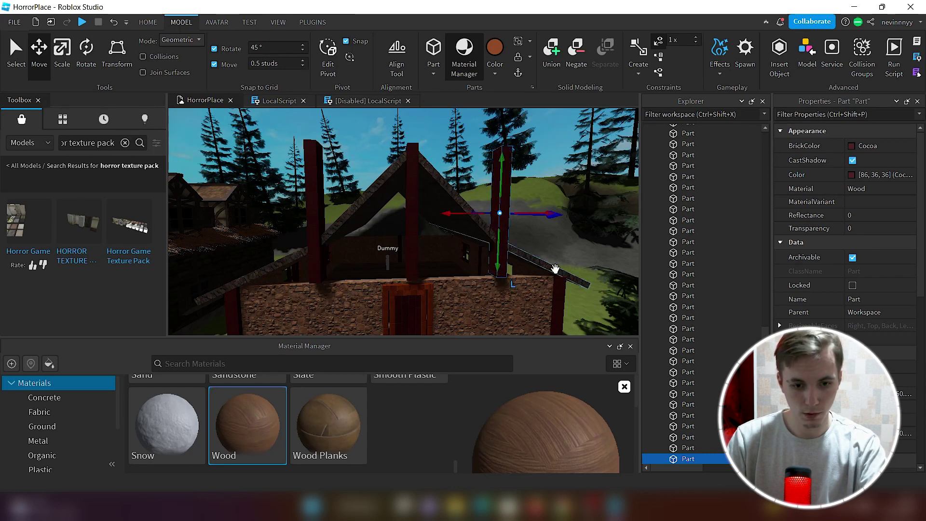
pyautogui.moveTo(554, 269); pyautogui.dragTo(556, 277, button='right')
pyautogui.press('a')
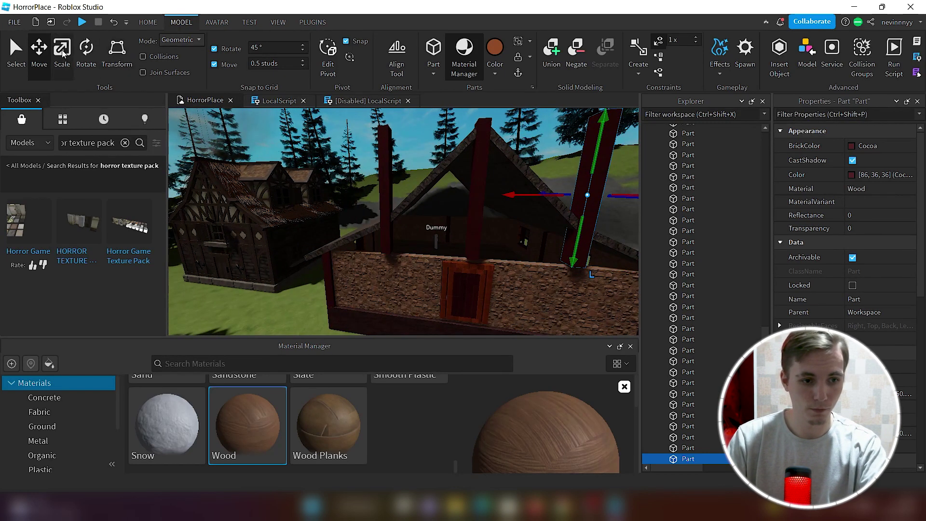
# - Shorten the two side posts from the top so they end just beneath the roof slopes
pyautogui.click(62, 52)
pyautogui.moveTo(461, 243); pyautogui.dragTo(461, 236, button='right')
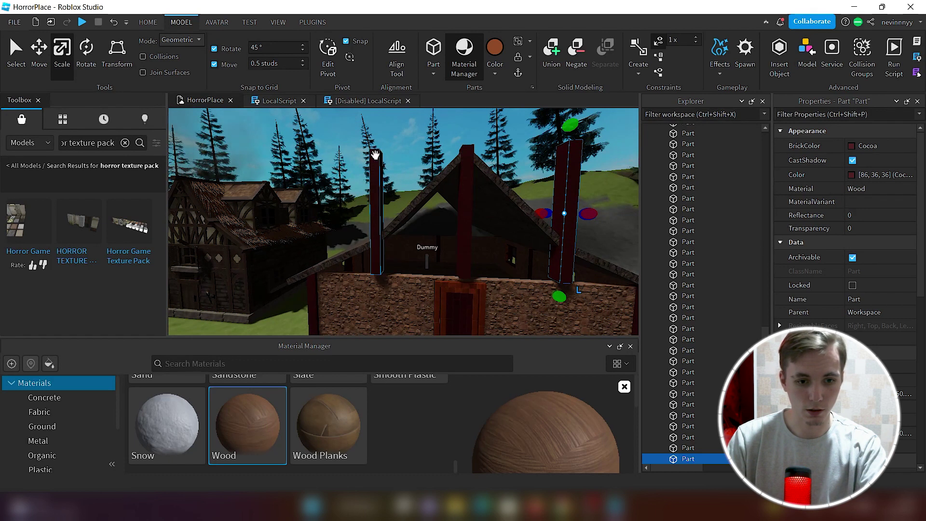
pyautogui.click(375, 155)
pyautogui.moveTo(374, 179); pyautogui.dragTo(378, 233)
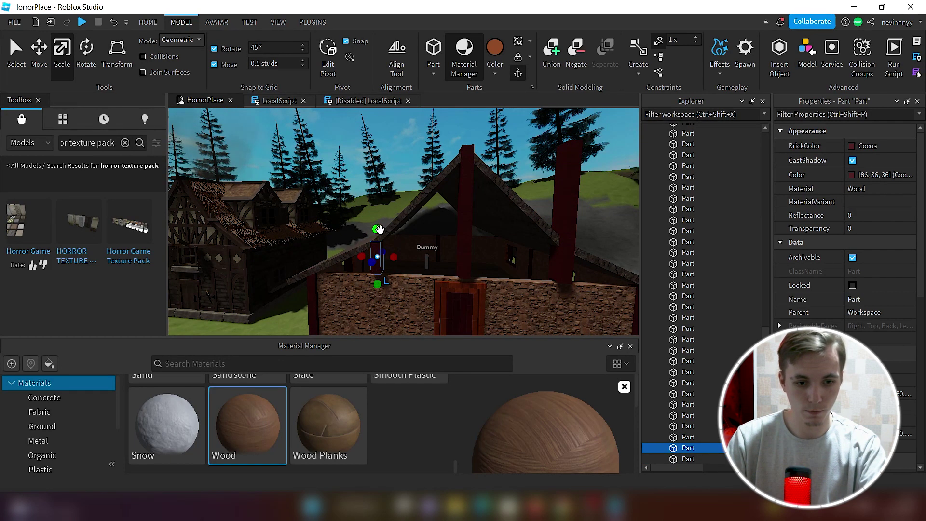
pyautogui.click(570, 159)
pyautogui.moveTo(572, 129); pyautogui.dragTo(572, 233)
pyautogui.moveTo(572, 233); pyautogui.dragTo(425, 269, button='right')
pyautogui.click(442, 304)
# - Duplicate the center post, turn the copy horizontal and lower it to the height of the side posts' tops
pyautogui.click(401, 232)
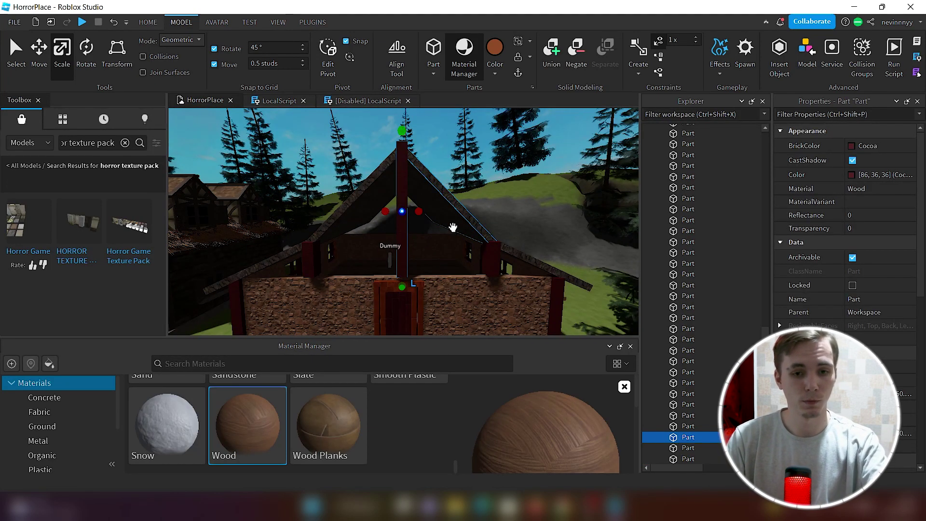
pyautogui.hotkey('ctrl', 'd')
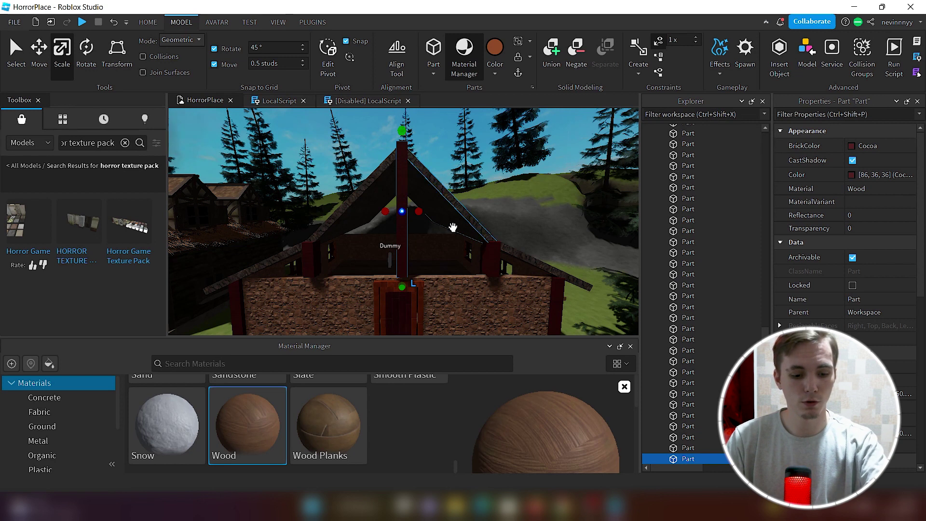
pyautogui.hotkey('ctrl', '4')
pyautogui.click(41, 54)
pyautogui.scroll(2, 397, 231)
pyautogui.moveTo(397, 245); pyautogui.dragTo(398, 295)
# - Resize the horizontal beam so its ends meet the two side posts in the front gable
pyautogui.click(62, 53)
pyautogui.moveTo(293, 260); pyautogui.dragTo(258, 262)
pyautogui.moveTo(506, 258); pyautogui.dragTo(530, 258)
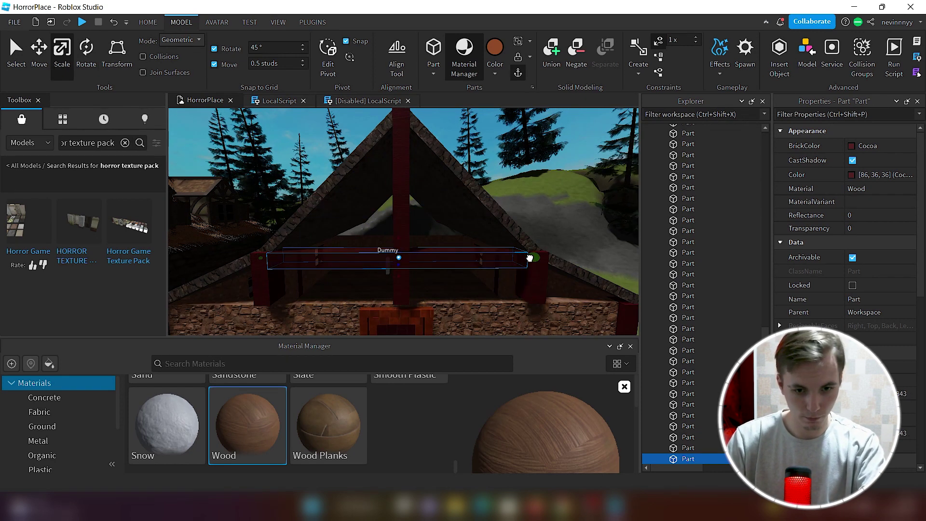
pyautogui.moveTo(529, 258); pyautogui.dragTo(523, 263, button='right')
pyautogui.scroll(-3, 542, 322)
pyautogui.click(421, 264)
pyautogui.moveTo(542, 323); pyautogui.dragTo(422, 263, button='right')
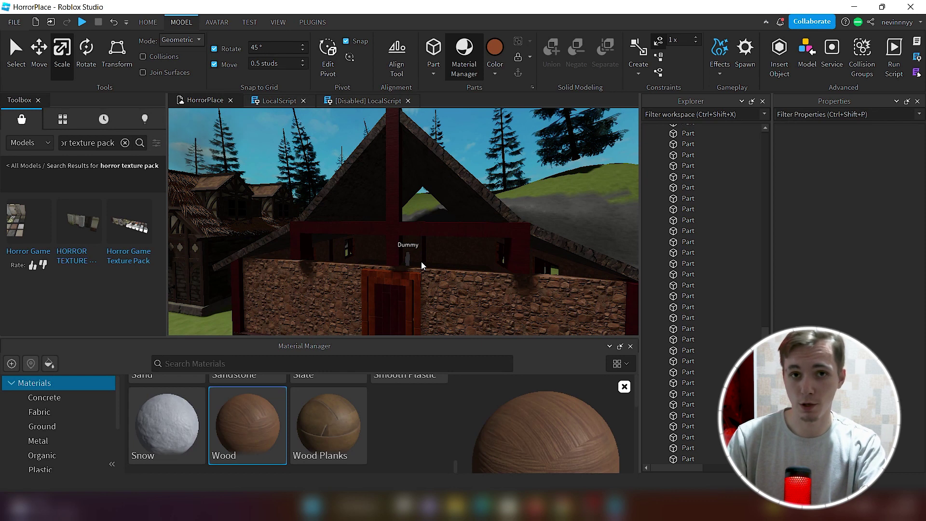
# - Duplicate the three front gable posts and the crossbeam together and move the copy to the rear gable
pyautogui.click(304, 247)
pyautogui.keyDown('ctrl'); pyautogui.click(344, 232); pyautogui.keyUp('ctrl')
pyautogui.keyDown('ctrl'); pyautogui.click(399, 190); pyautogui.keyUp('ctrl')
pyautogui.keyDown('ctrl'); pyautogui.click(521, 256); pyautogui.keyUp('ctrl')
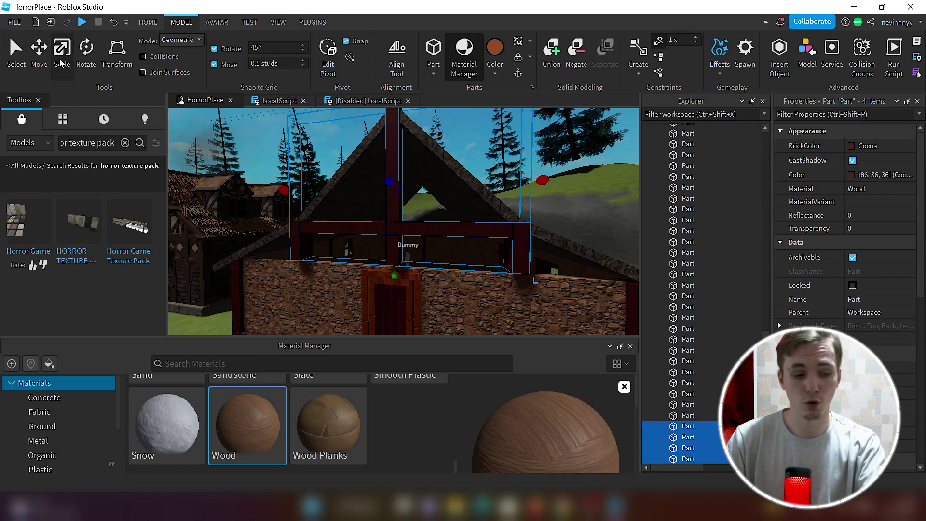
pyautogui.click(39, 52)
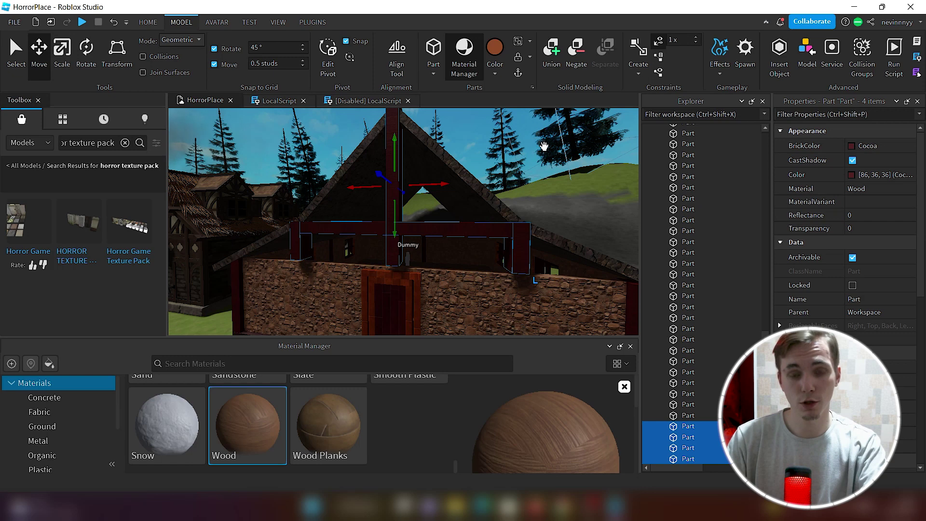
pyautogui.moveTo(529, 154); pyautogui.dragTo(403, 202, button='right')
pyautogui.moveTo(419, 158); pyautogui.dragTo(391, 250, button='right')
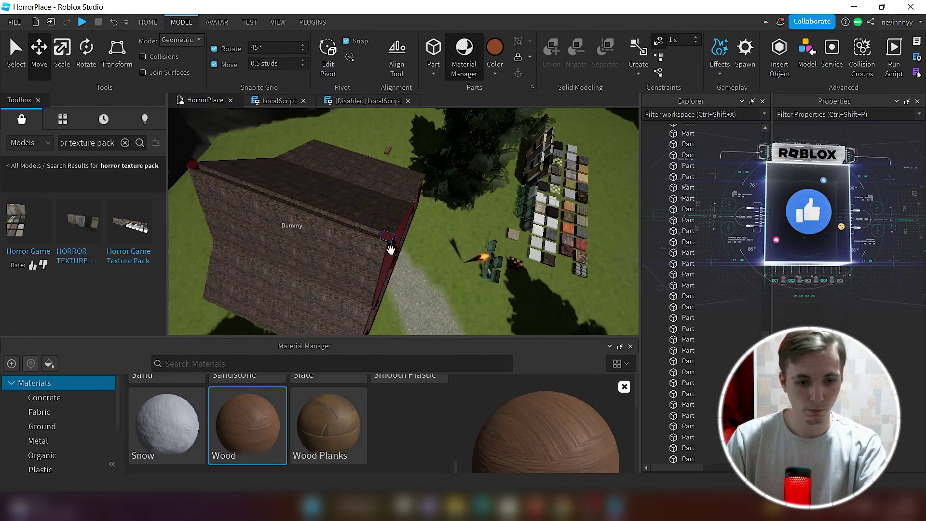
# - Make a copy of the front center post and lay it horizontally along the roof ridge
pyautogui.click(387, 235)
pyautogui.moveTo(386, 236); pyautogui.dragTo(380, 190)
pyautogui.moveTo(381, 190); pyautogui.dragTo(386, 120, button='right')
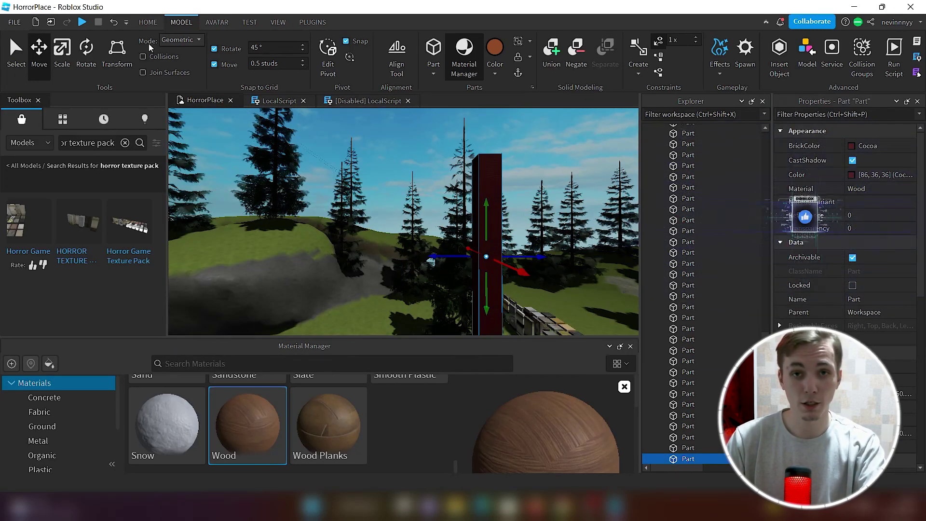
pyautogui.moveTo(490, 142); pyautogui.dragTo(487, 323)
pyautogui.moveTo(487, 323); pyautogui.dragTo(446, 172, button='right')
pyautogui.moveTo(446, 172); pyautogui.dragTo(446, 177)
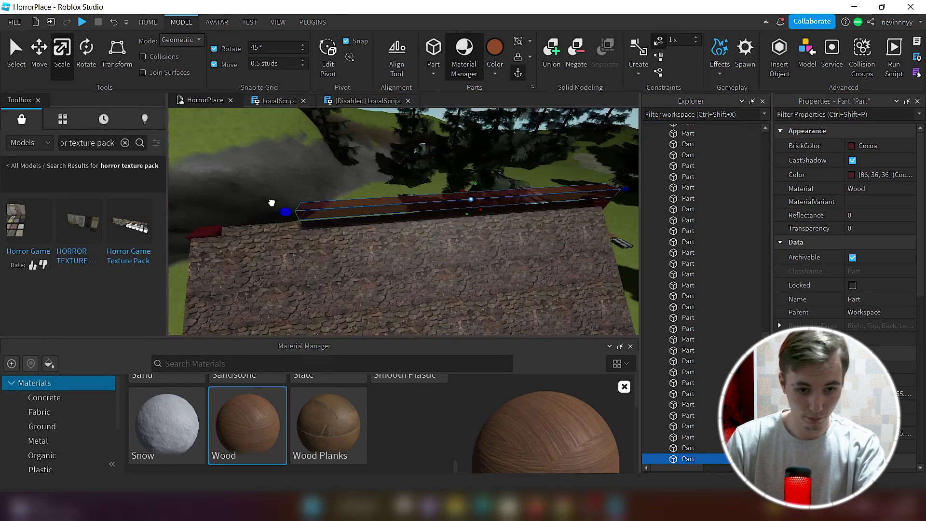
# - Resize and position the ridge beam so it caps the roof from the front gable to the rear gable
pyautogui.moveTo(271, 202); pyautogui.dragTo(316, 223)
pyautogui.moveTo(542, 223); pyautogui.dragTo(540, 233)
pyautogui.moveTo(563, 191); pyautogui.dragTo(564, 202)
pyautogui.moveTo(564, 202); pyautogui.dragTo(407, 192, button='right')
pyautogui.moveTo(408, 193); pyautogui.dragTo(430, 192)
pyautogui.moveTo(430, 192); pyautogui.dragTo(430, 209, button='right')
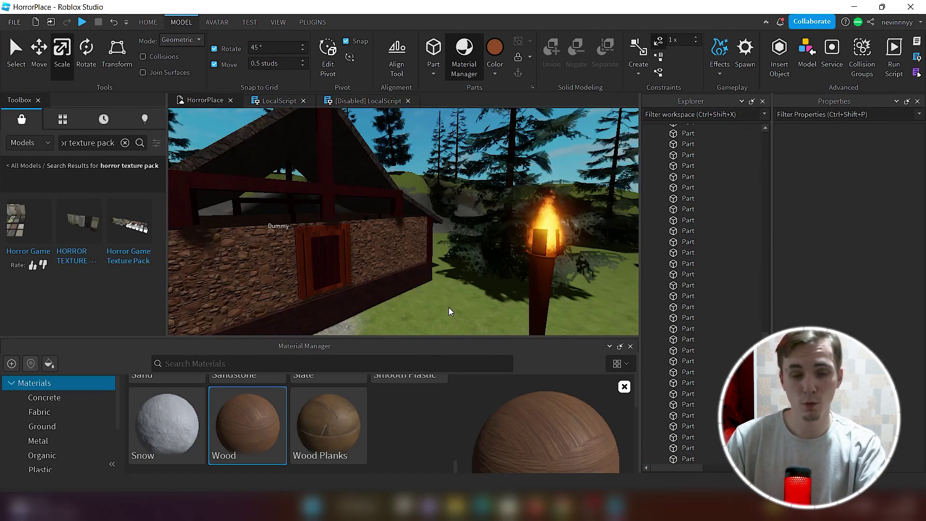
# - Insert a block part on the path in front of the house and apply the Wood Planks material to it
pyautogui.moveTo(479, 296); pyautogui.dragTo(473, 318, button='right')
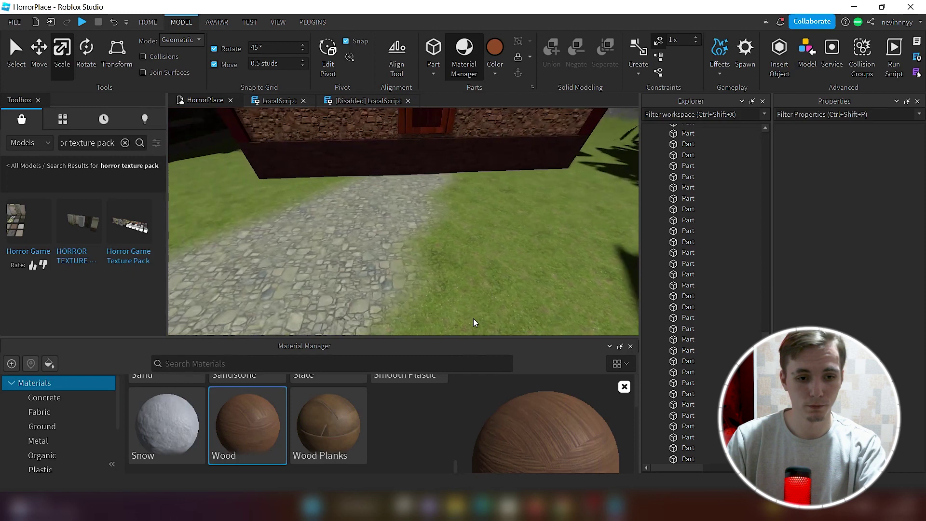
pyautogui.click(434, 47)
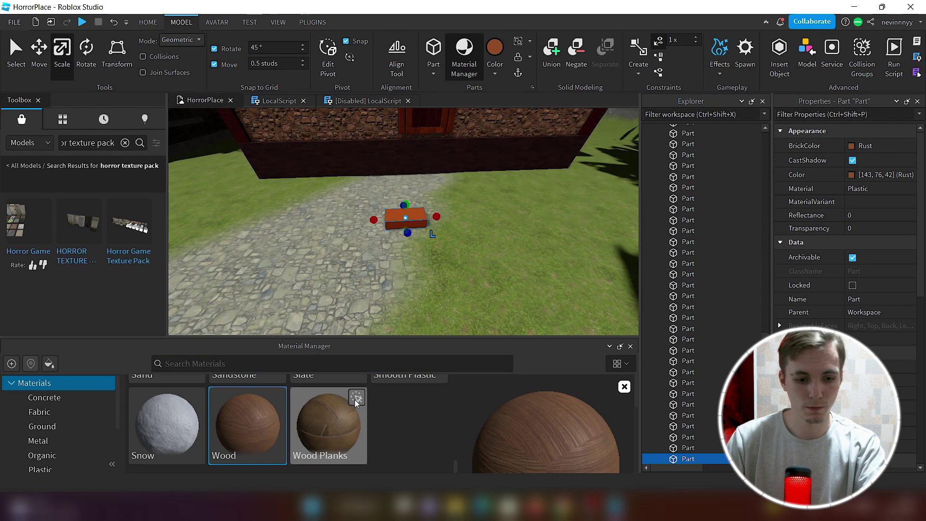
pyautogui.click(356, 398)
pyautogui.scroll(3, 455, 262)
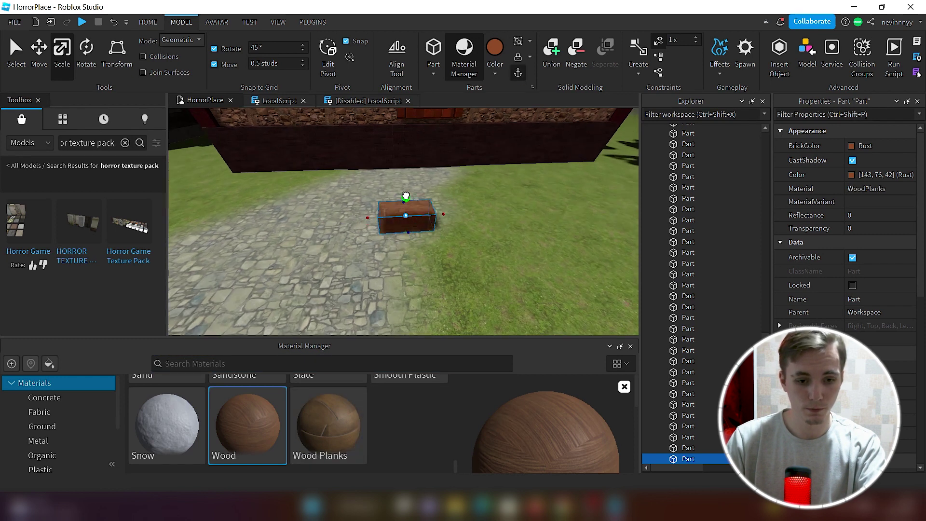
# - Stretch the wood-plank block upward into a tall panel in front of the door
pyautogui.moveTo(406, 196); pyautogui.dragTo(405, 137)
pyautogui.moveTo(428, 229); pyautogui.dragTo(438, 245, button='right')
pyautogui.scroll(3, 438, 244)
pyautogui.scroll(-3, 438, 245)
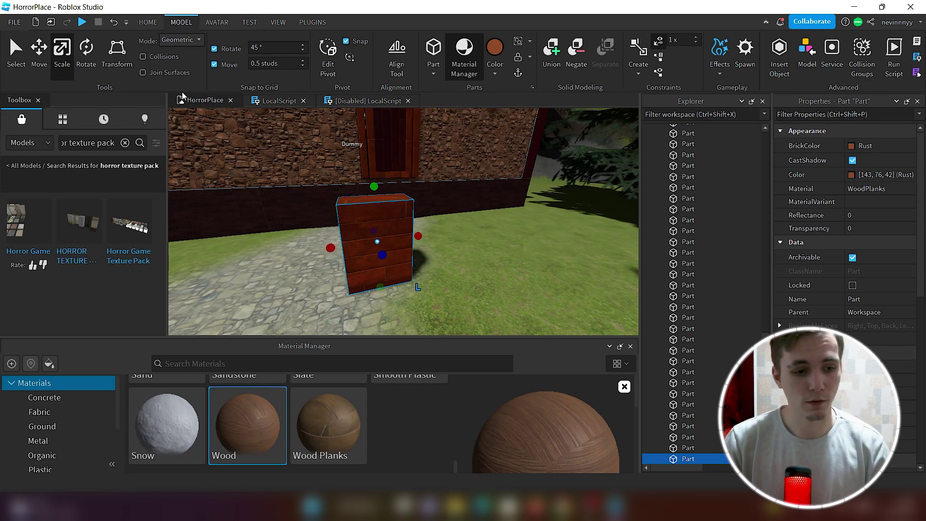
# - Rotate the wood-plank panel and place it in the opening above the cobblestone front wall, left of the center post
pyautogui.click(88, 49)
pyautogui.moveTo(401, 213); pyautogui.dragTo(424, 270)
pyautogui.click(467, 278)
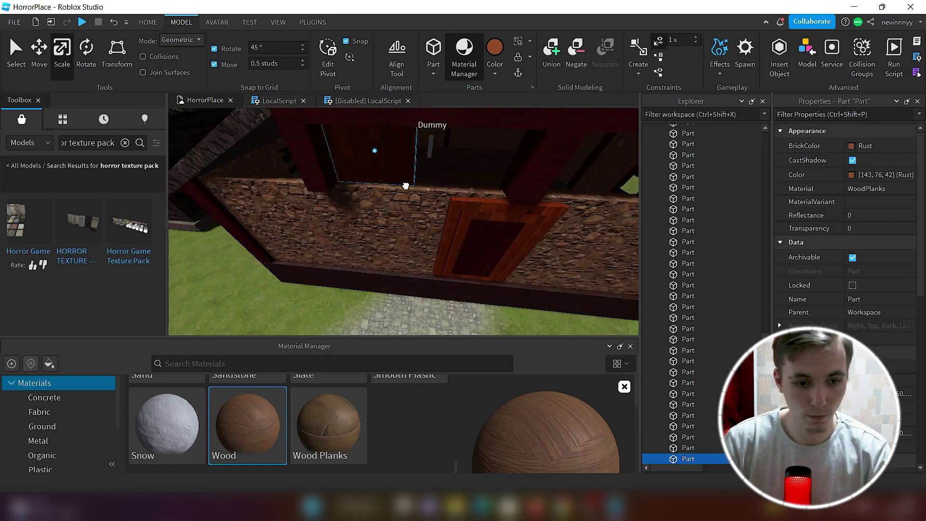
pyautogui.moveTo(406, 186); pyautogui.dragTo(396, 185)
# - Stretch the plank panel to fill the opening between the cobblestone front wall and the horizontal gable beam
pyautogui.hotkey('ctrl', '2')
pyautogui.moveTo(356, 178); pyautogui.dragTo(373, 169, button='right')
pyautogui.scroll(2, 450, 151)
pyautogui.hotkey('ctrl', '3')
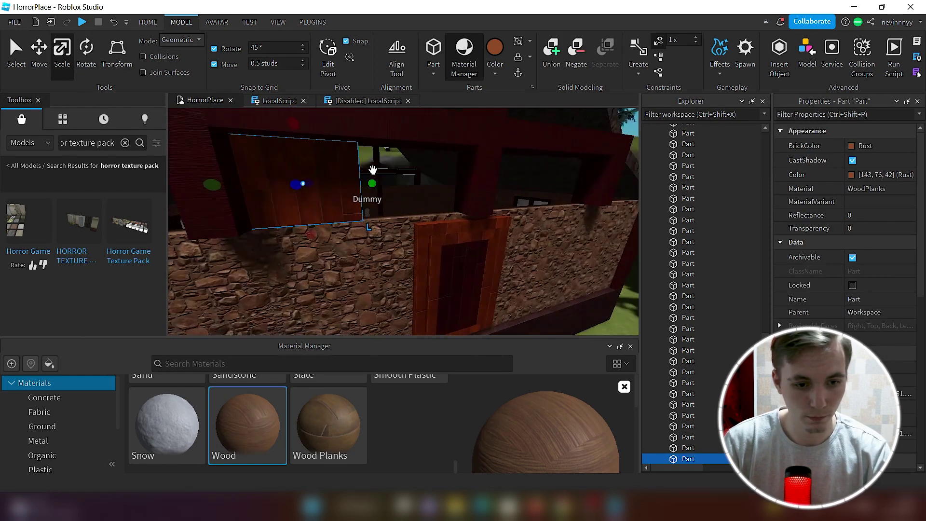
pyautogui.scroll(-1, 373, 170)
pyautogui.moveTo(404, 206); pyautogui.dragTo(444, 208)
# - Duplicate the plank panel and move the copy above the horizontal beam, into the gable right of the center post
pyautogui.moveTo(444, 209); pyautogui.dragTo(570, 241, button='right')
pyautogui.hotkey('ctrl', '2')
pyautogui.hotkey('ctrl', 'd')
pyautogui.moveTo(385, 207); pyautogui.dragTo(499, 149)
pyautogui.scroll(2, 521, 223)
pyautogui.scroll(-2, 541, 252)
pyautogui.moveTo(498, 150); pyautogui.dragTo(506, 159, button='right')
pyautogui.scroll(2, 499, 160)
# - Stretch the right gable panel upward until it reaches the roof ridge height
pyautogui.hotkey('ctrl', '3')
pyautogui.moveTo(446, 192); pyautogui.dragTo(445, 137)
pyautogui.moveTo(445, 138); pyautogui.dragTo(444, 178, button='right')
pyautogui.moveTo(444, 181); pyautogui.dragTo(445, 136)
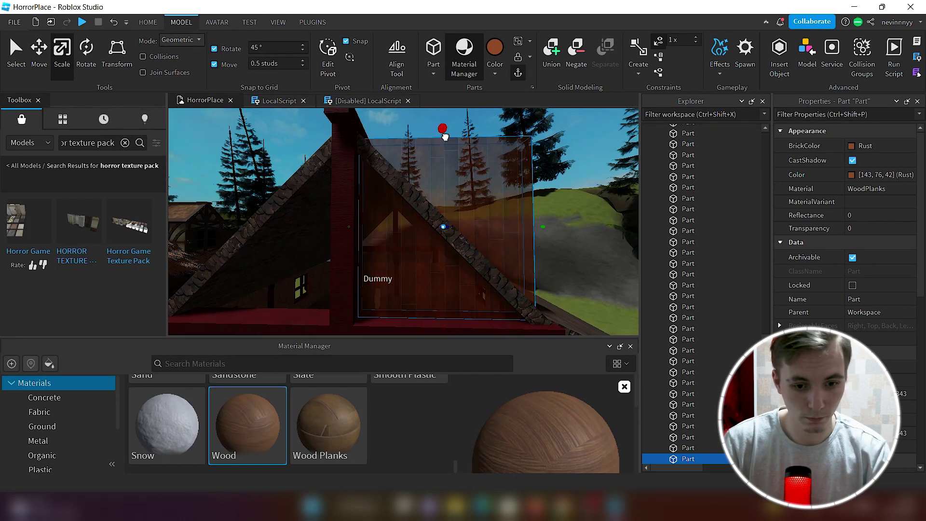
pyautogui.moveTo(445, 136); pyautogui.dragTo(448, 231, button='right')
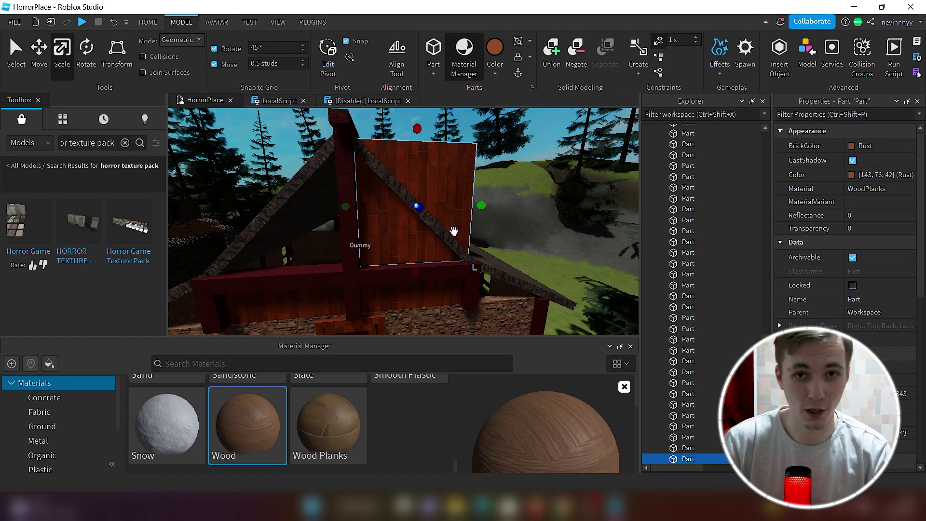
# - Duplicate the tall gable panel and move the copy to the left side of the center post
pyautogui.hotkey('ctrl', 'd')
pyautogui.hotkey('ctrl', '2')
pyautogui.moveTo(384, 211); pyautogui.dragTo(235, 218)
pyautogui.press('a')
pyautogui.moveTo(256, 243)
pyautogui.mouseDown(button='right')
pyautogui.moveTo(256, 284)
pyautogui.moveTo(255, 243)
pyautogui.mouseUp(button='right')
pyautogui.scroll(-3, 372, 213)
# - Place further copies of the plank panel beneath the outer roof slopes at the left and right ends of the front
pyautogui.hotkey('ctrl', 'd')
pyautogui.moveTo(352, 197); pyautogui.dragTo(253, 211)
pyautogui.moveTo(290, 241); pyautogui.dragTo(293, 284)
pyautogui.press('d')
pyautogui.moveTo(343, 241); pyautogui.dragTo(393, 244)
pyautogui.moveTo(393, 244); pyautogui.dragTo(361, 332, button='right')
pyautogui.press('s')
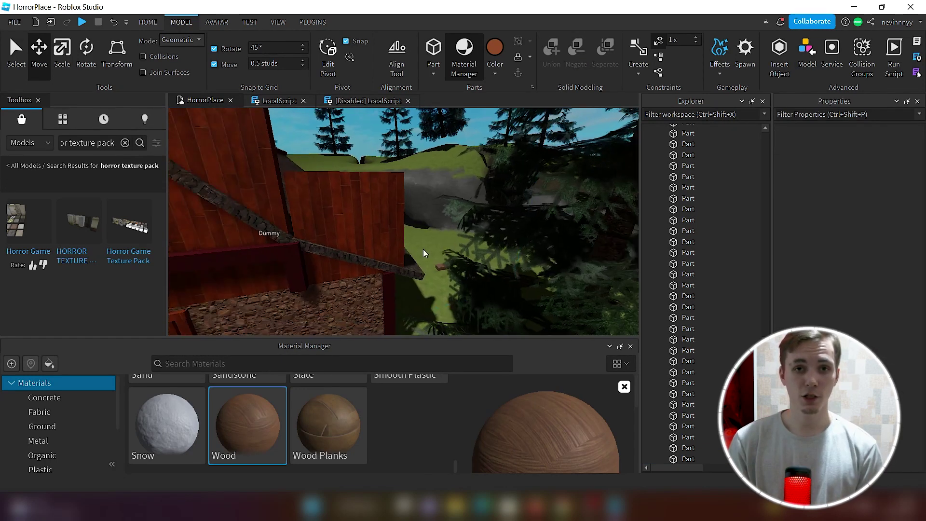
# - Examine where the front plank panels stick out above the roof slopes
pyautogui.moveTo(423, 249); pyautogui.dragTo(424, 252, button='right')
pyautogui.click(352, 238)
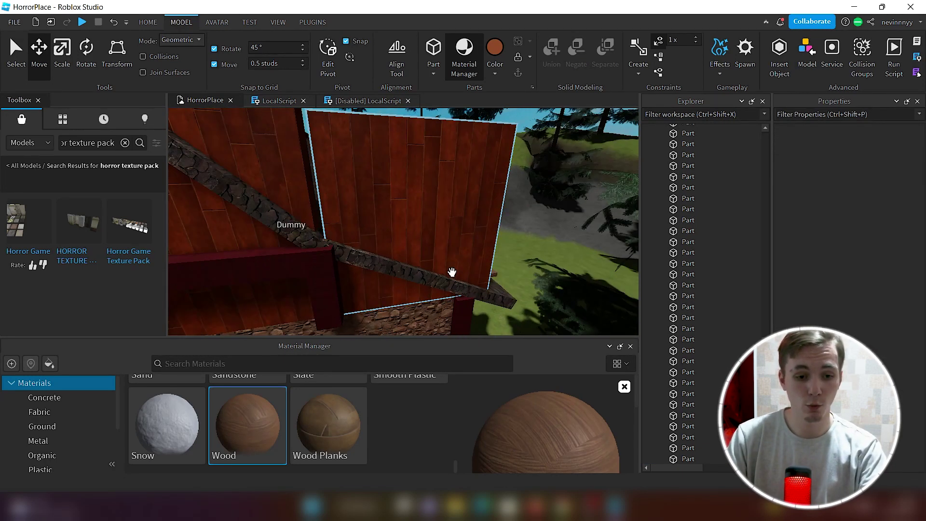
pyautogui.click(350, 261)
pyautogui.click(446, 276)
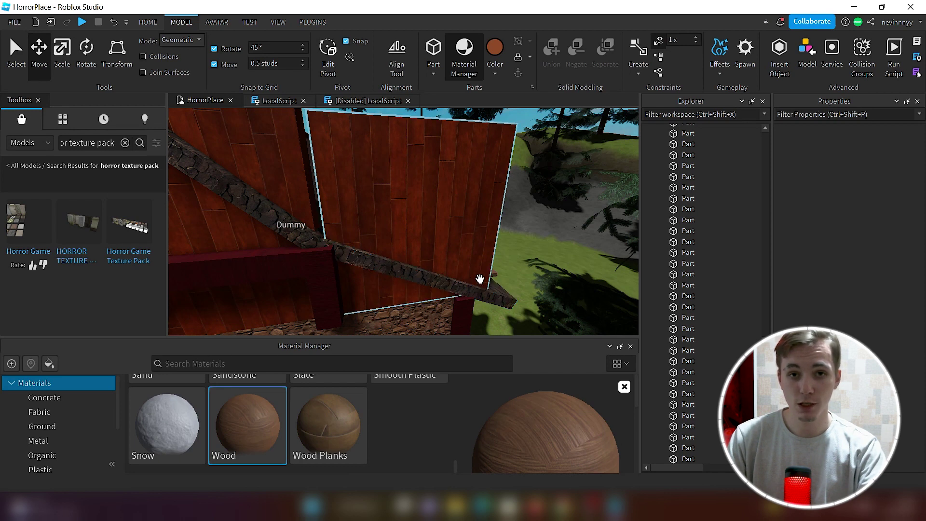
pyautogui.press('f')
pyautogui.scroll(-5, 483, 279)
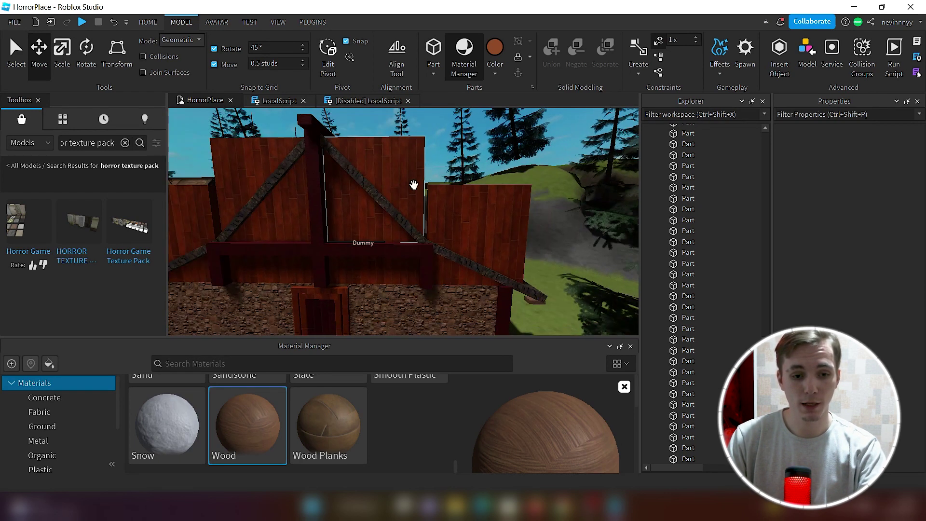
pyautogui.moveTo(417, 205); pyautogui.dragTo(418, 205, button='right')
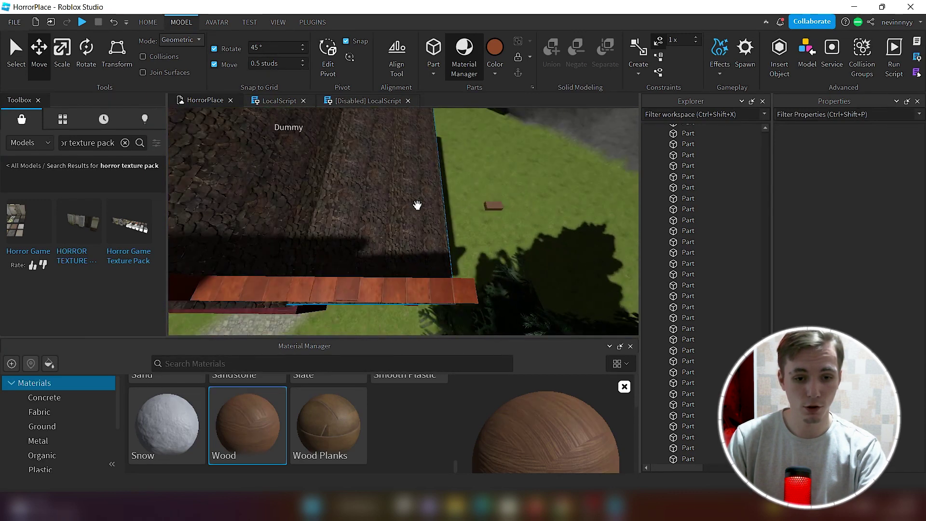
# - Place the small block on the lower right roof slope, set rotation snapping to 25°, and line the block up with the front roof edge
pyautogui.moveTo(497, 207); pyautogui.dragTo(378, 227)
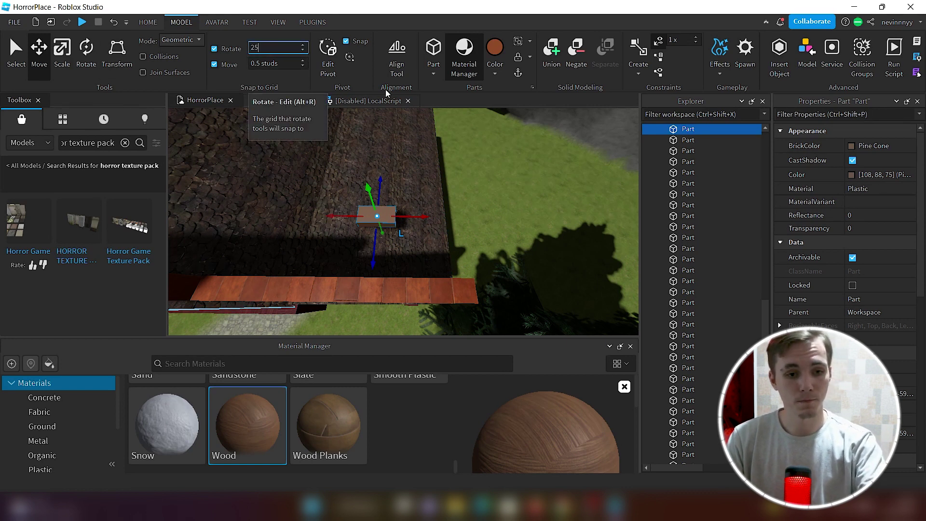
pyautogui.write('25')
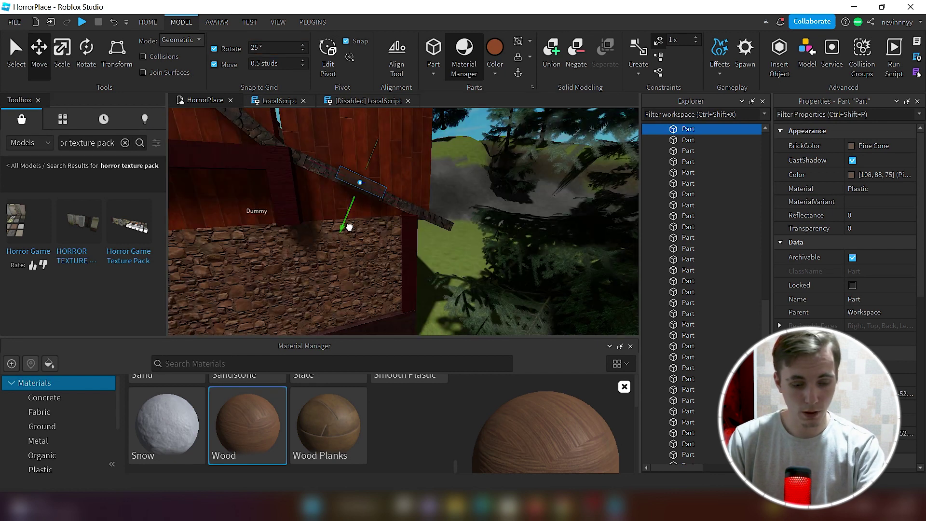
pyautogui.moveTo(349, 226); pyautogui.dragTo(360, 229)
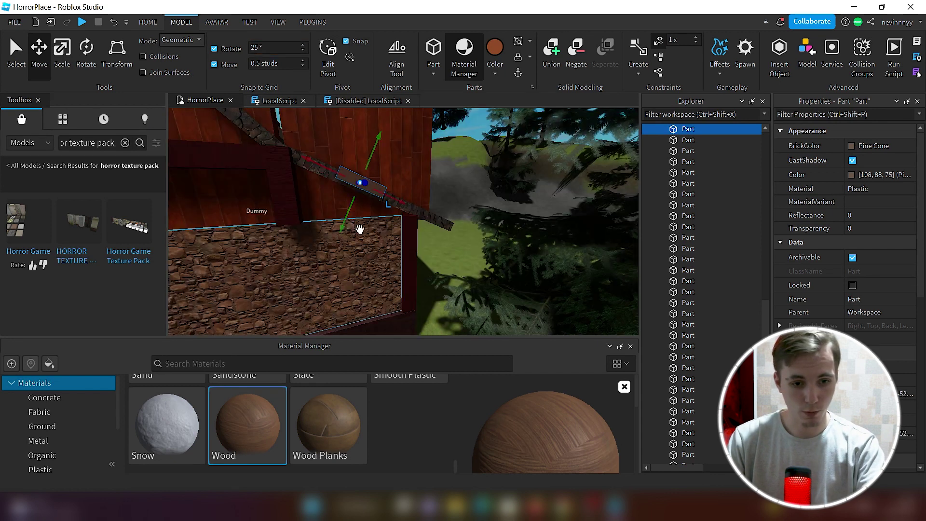
pyautogui.press('w')
pyautogui.press('a')
pyautogui.moveTo(364, 233); pyautogui.dragTo(364, 234, button='right')
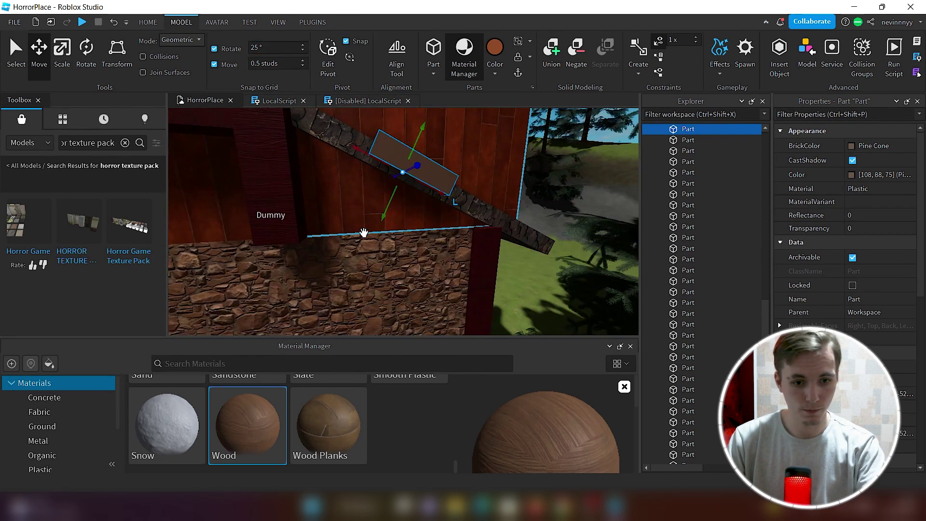
pyautogui.scroll(-2, 364, 233)
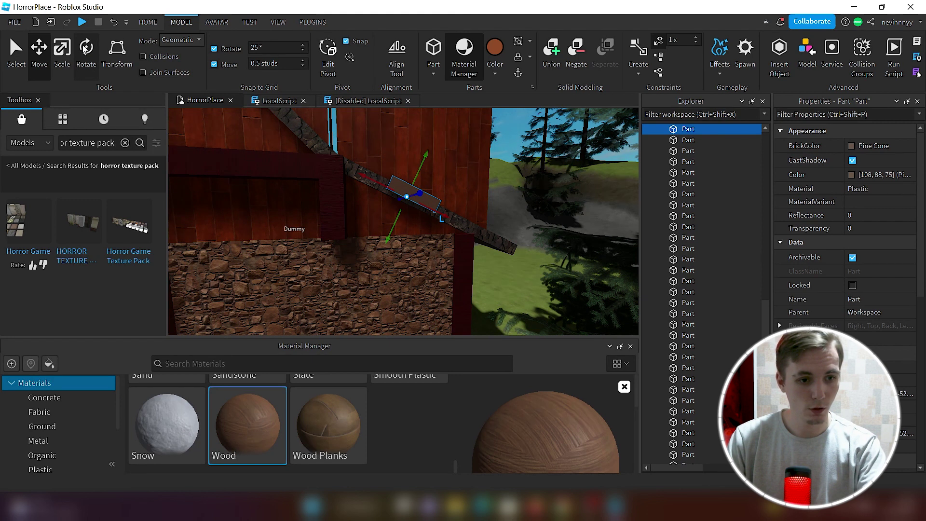
# - Stretch the block along the lower right roof slope and upward so it covers the protruding part of the outer plank panel
pyautogui.hotkey('ctrl', '3')
pyautogui.moveTo(355, 175); pyautogui.dragTo(287, 134)
pyautogui.moveTo(470, 223); pyautogui.dragTo(547, 258)
pyautogui.moveTo(445, 231); pyautogui.dragTo(444, 232, button='right')
pyautogui.moveTo(426, 207); pyautogui.dragTo(483, 104)
pyautogui.moveTo(436, 213); pyautogui.dragTo(436, 213, button='right')
pyautogui.moveTo(429, 182); pyautogui.dragTo(460, 150)
pyautogui.moveTo(337, 200); pyautogui.dragTo(261, 183)
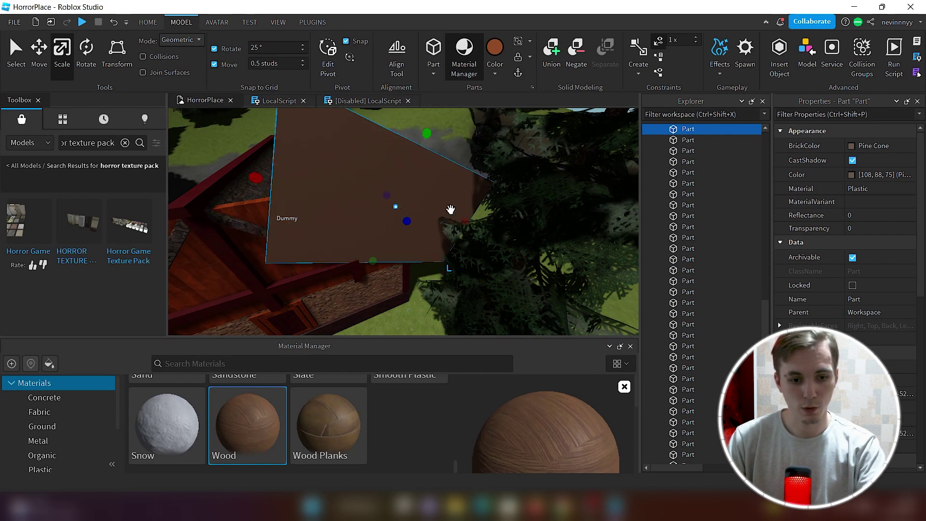
# - Negate the large block and union it with the outer right plank panel to trim the panel along the roof slope
pyautogui.press('s')
pyautogui.press('d')
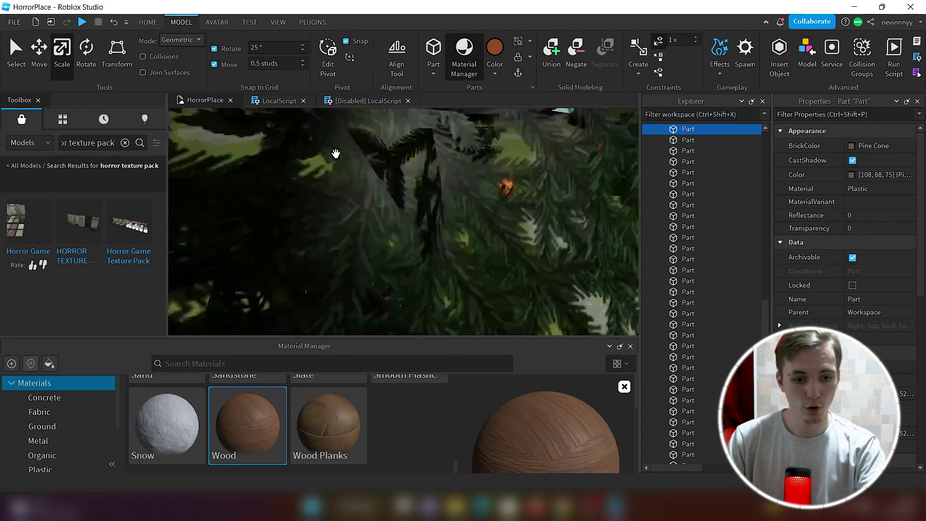
pyautogui.press('f')
pyautogui.moveTo(337, 157); pyautogui.dragTo(333, 156, button='right')
pyautogui.click(383, 237)
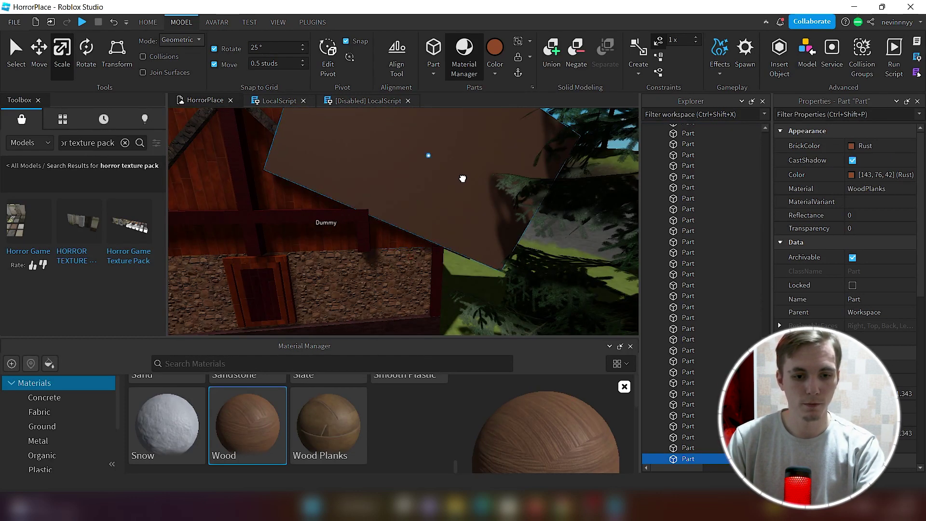
pyautogui.click(504, 125)
pyautogui.click(580, 50)
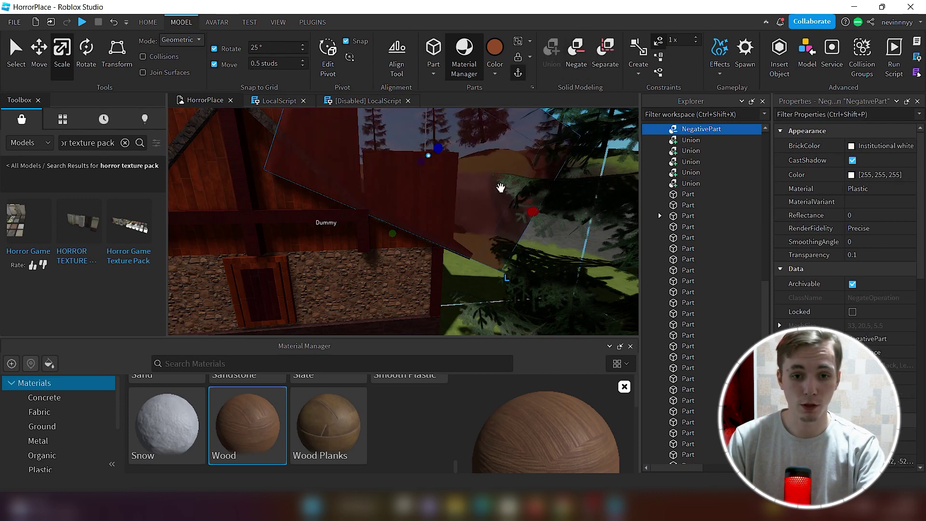
pyautogui.click(387, 239)
pyautogui.hotkey('ctrl', 'shift', 'g')
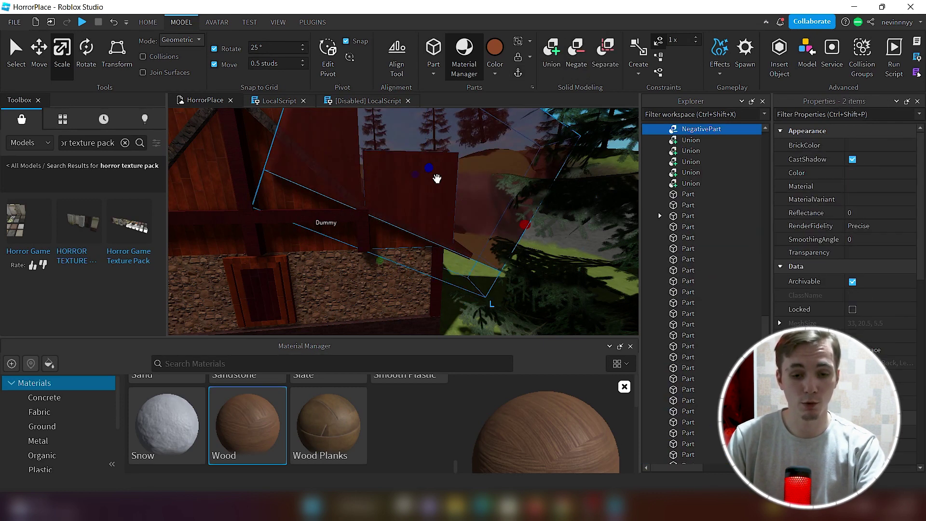
# - Insert a new block part on the left roof slope behind the protruding plank panels
pyautogui.moveTo(424, 235); pyautogui.dragTo(426, 233, button='right')
pyautogui.scroll(3, 423, 234)
pyautogui.click(485, 230)
pyautogui.moveTo(492, 223); pyautogui.dragTo(467, 210, button='right')
pyautogui.moveTo(471, 255); pyautogui.dragTo(473, 259, button='right')
pyautogui.press('a')
pyautogui.press('s')
pyautogui.scroll(-10, 472, 259)
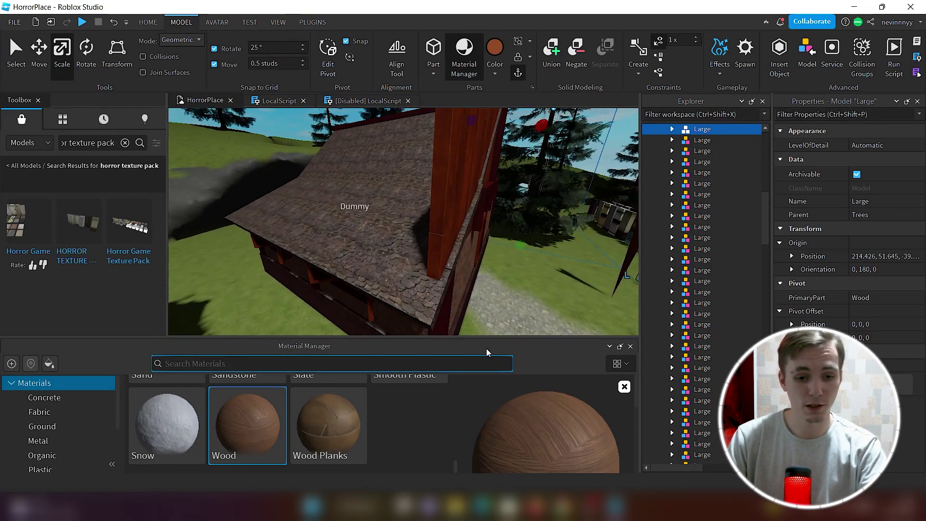
pyautogui.click(433, 48)
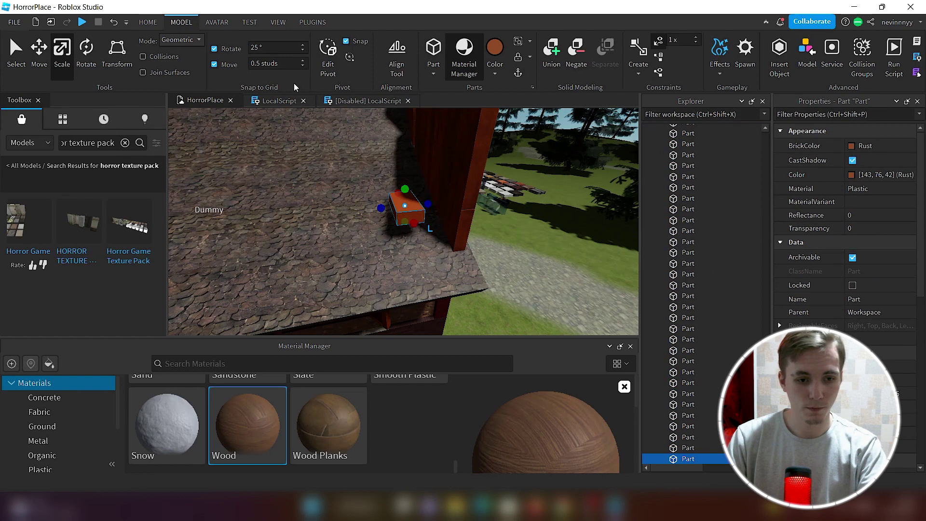
# - Rotate the new block to the roof angle and align it with the front edge of the lower left roof slope
pyautogui.click(85, 48)
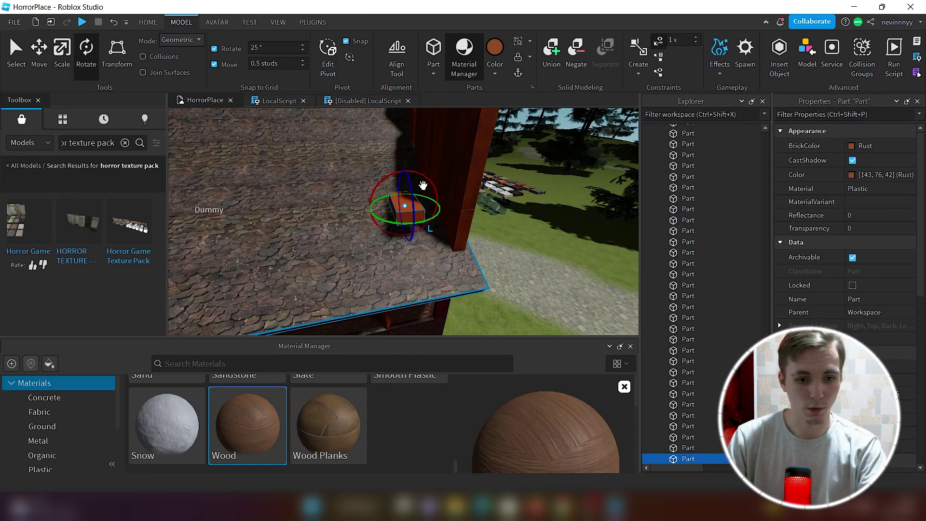
pyautogui.moveTo(413, 185); pyautogui.dragTo(479, 209)
pyautogui.hotkey('ctrl', '2')
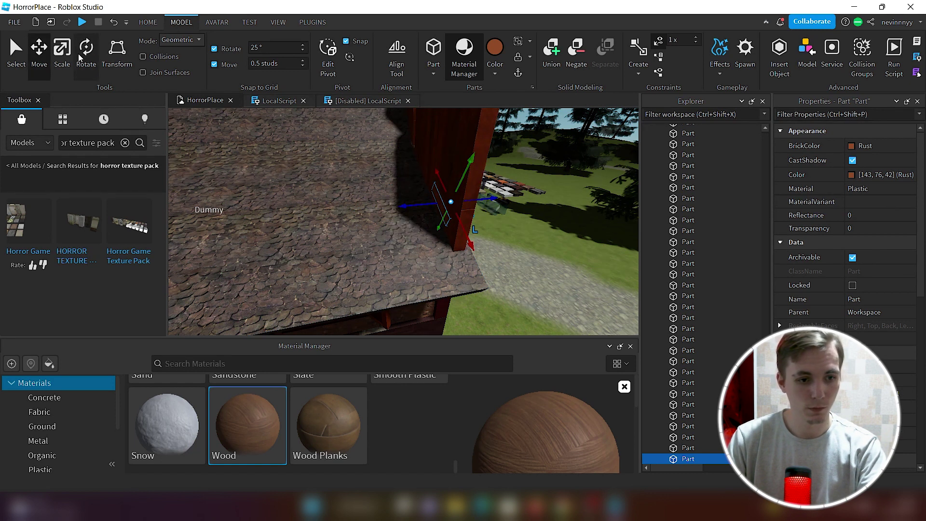
pyautogui.hotkey('ctrl', '3')
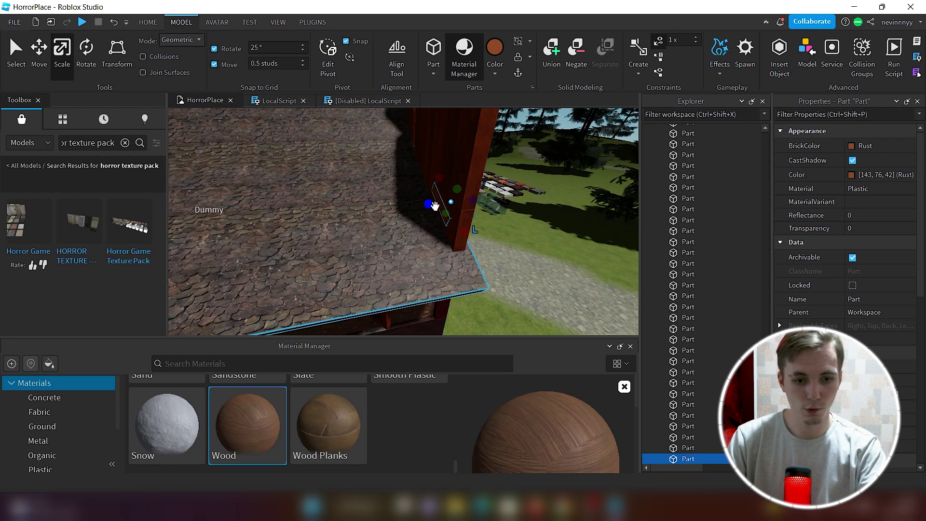
pyautogui.hotkey('ctrl', '2')
pyautogui.press('f')
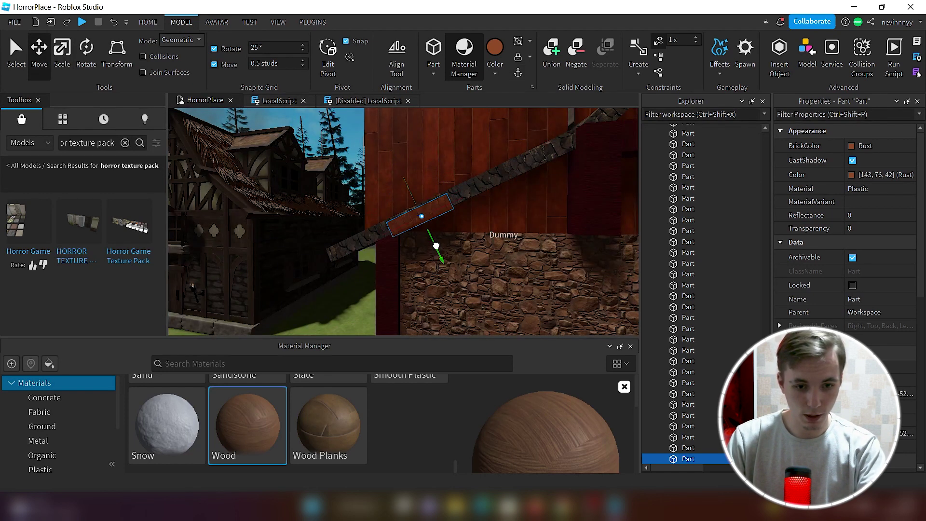
# - Stretch the block down to the outer end of the lower left roof slope
pyautogui.scroll(6, 453, 211)
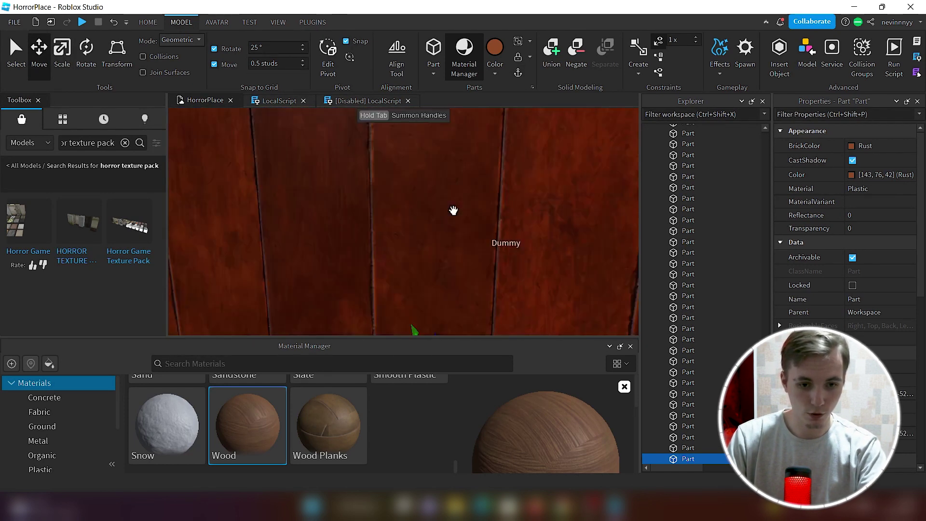
pyautogui.scroll(-3, 453, 211)
pyautogui.press('q')
pyautogui.scroll(4, 453, 211)
pyautogui.moveTo(453, 212); pyautogui.dragTo(439, 189, button='right')
pyautogui.scroll(-5, 414, 157)
pyautogui.rightClick(414, 159)
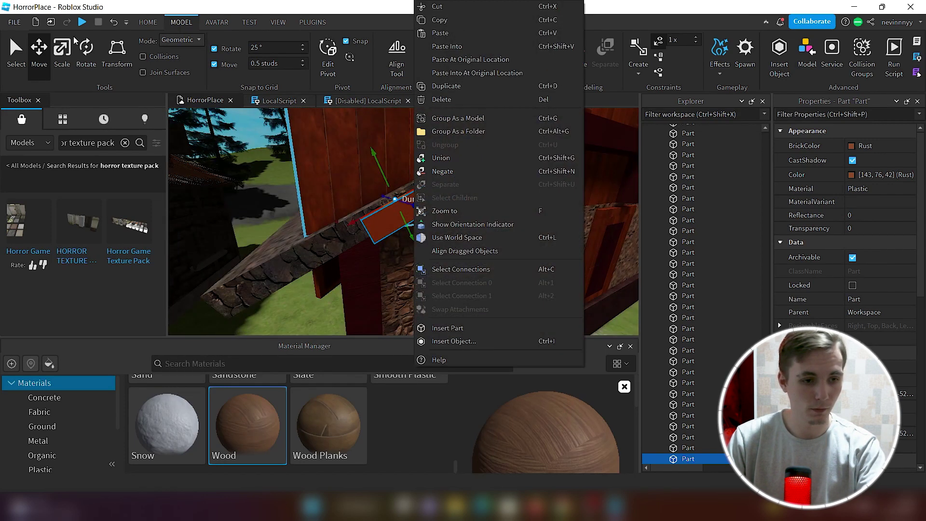
pyautogui.click(63, 50)
pyautogui.moveTo(349, 227); pyautogui.dragTo(213, 315)
# - Extend the block along the slope and upward to cover the protruding part of the outer left plank panel
pyautogui.scroll(-5, 382, 192)
pyautogui.press('d')
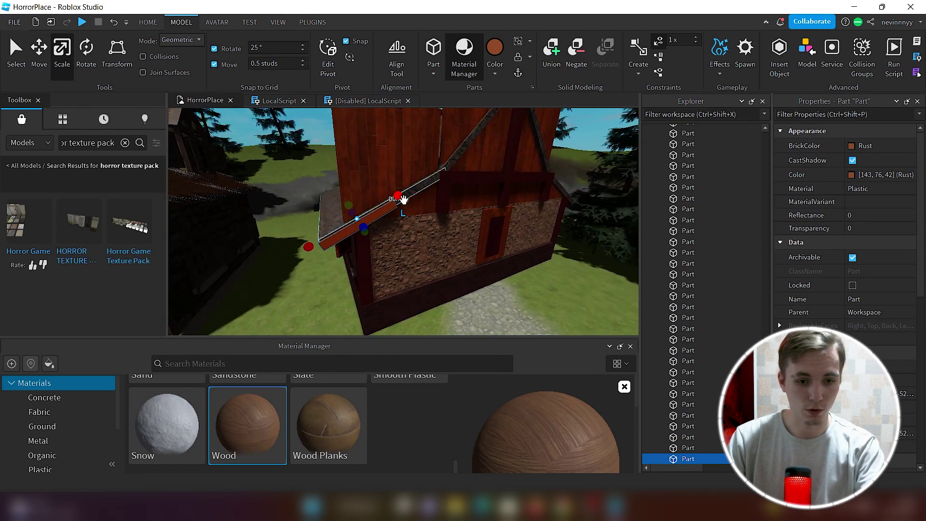
pyautogui.moveTo(410, 172); pyautogui.dragTo(311, 74)
pyautogui.moveTo(405, 222); pyautogui.dragTo(406, 164, button='right')
pyautogui.scroll(-2, 409, 222)
pyautogui.moveTo(412, 224); pyautogui.dragTo(366, 158)
pyautogui.moveTo(444, 251); pyautogui.dragTo(444, 308, button='right')
pyautogui.scroll(2, 445, 250)
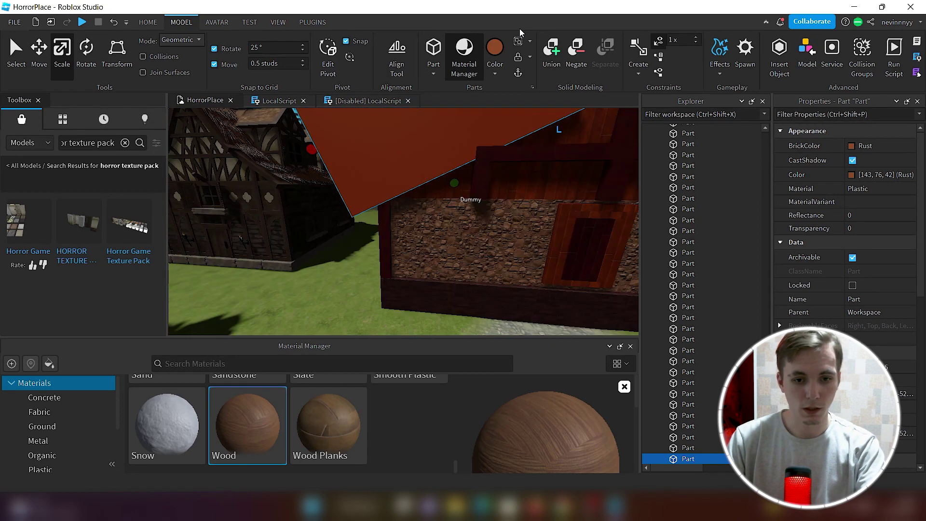
# - Negate the block and union it with the outer left plank panel to trim the panel along the roof slope
pyautogui.click(577, 63)
pyautogui.moveTo(555, 128); pyautogui.dragTo(443, 135, button='right')
pyautogui.click(414, 175)
pyautogui.scroll(-2, 428, 203)
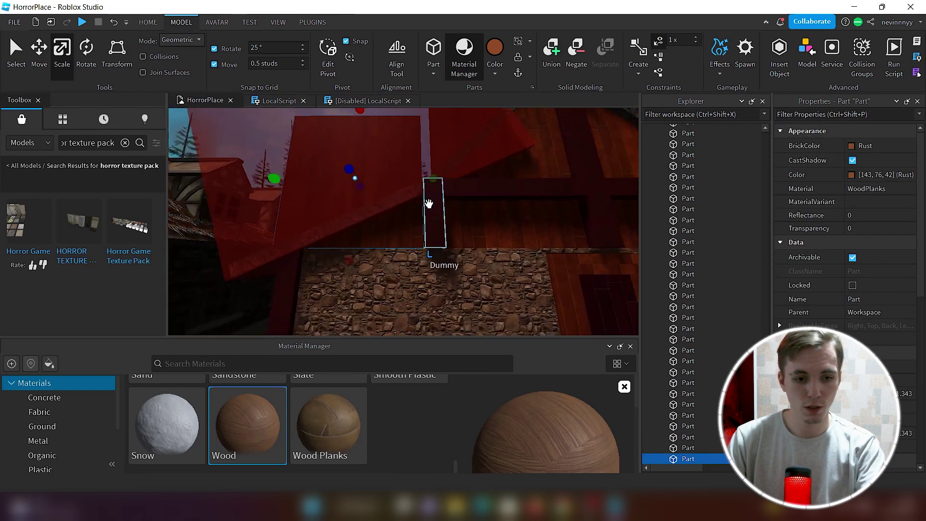
pyautogui.moveTo(355, 203); pyautogui.dragTo(388, 169, button='right')
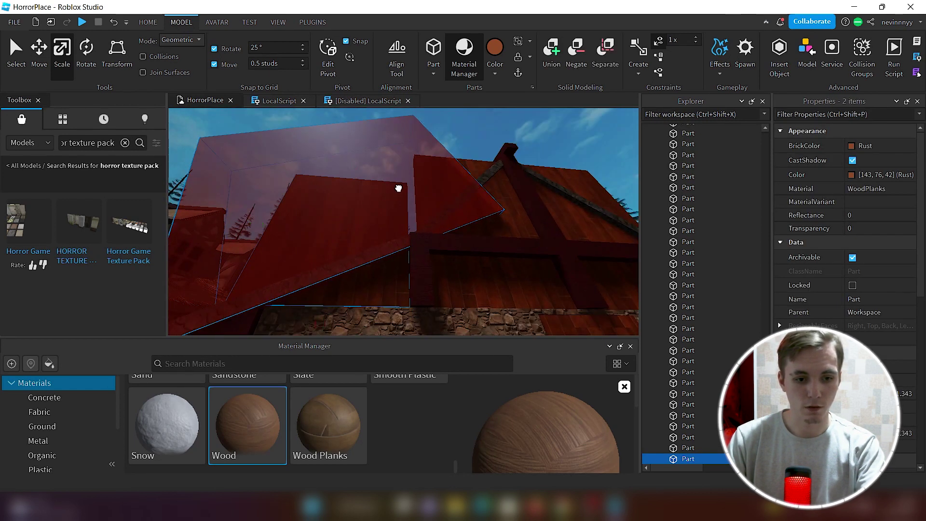
pyautogui.keyDown('ctrl'); pyautogui.click(399, 188); pyautogui.keyUp('ctrl')
pyautogui.click(550, 53)
pyautogui.moveTo(411, 188); pyautogui.dragTo(415, 240, button='right')
pyautogui.scroll(-2, 413, 215)
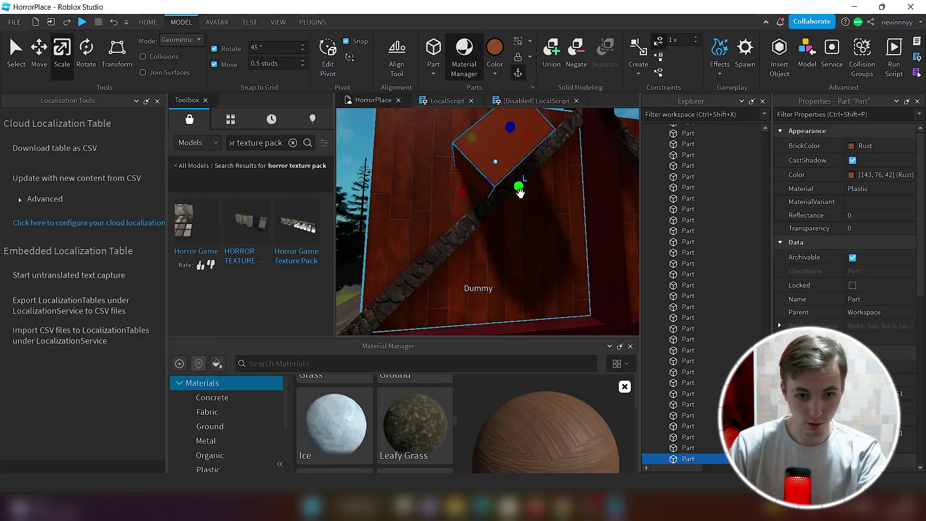
# - Use the angled block to cut the upper left gable panel along the roof slope
pyautogui.moveTo(508, 246); pyautogui.dragTo(496, 209, button='right')
pyautogui.hotkey('ctrl', 'shift', 'g')
pyautogui.click(523, 256)
pyautogui.hotkey('ctrl', 'z')
pyautogui.click(564, 290)
pyautogui.hotkey('ctrl', 'z')
pyautogui.hotkey('ctrl', 'z')
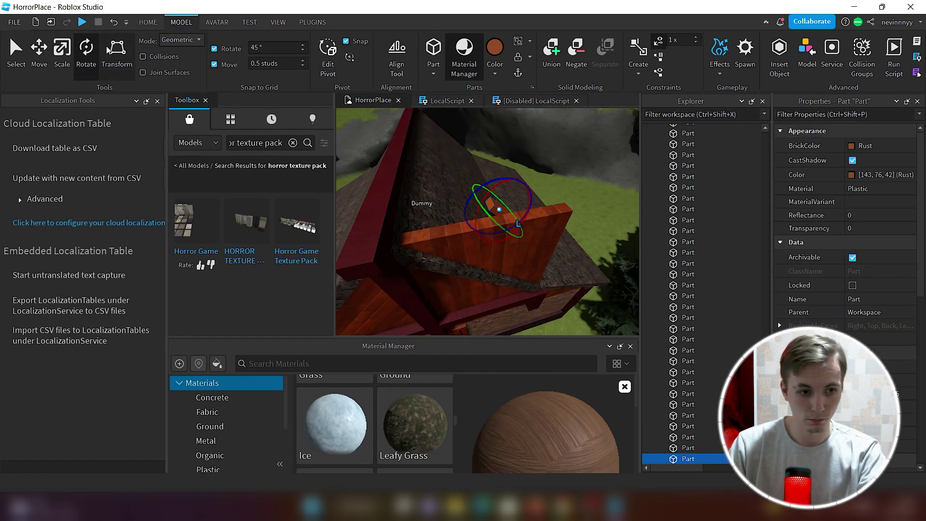
# - Negate the block above the right roof slope and union it with the upper right gable panel to trim the overhang
pyautogui.hotkey('ctrl', 'z')
pyautogui.hotkey('ctrl', 'z')
pyautogui.hotkey('ctrl', 'z')
pyautogui.moveTo(490, 260); pyautogui.dragTo(554, 189, button='right')
pyautogui.hotkey('ctrl', 'shift', 'n')
pyautogui.keyDown('shift'); pyautogui.click(442, 297); pyautogui.keyUp('shift')
pyautogui.hotkey('ctrl', 'shift', 'g')
pyautogui.moveTo(442, 297); pyautogui.dragTo(545, 212, button='right')
# - Duplicate the horizontal beam of the front gable and lower the copy to the top edge of the cobblestone wall
pyautogui.click(496, 219)
pyautogui.press('d')
pyautogui.press('w')
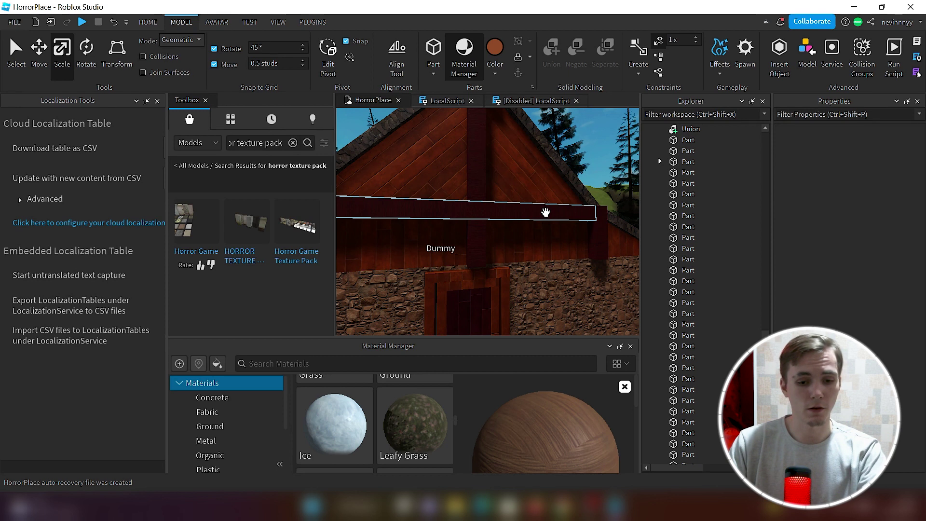
pyautogui.click(545, 213)
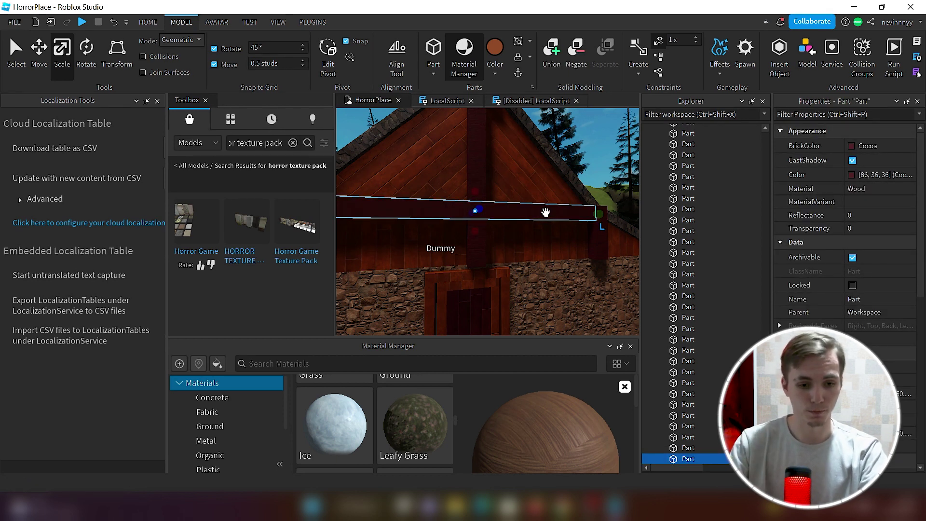
pyautogui.hotkey('ctrl', '2')
pyautogui.moveTo(475, 247); pyautogui.dragTo(479, 301)
pyautogui.press('s')
pyautogui.press('a')
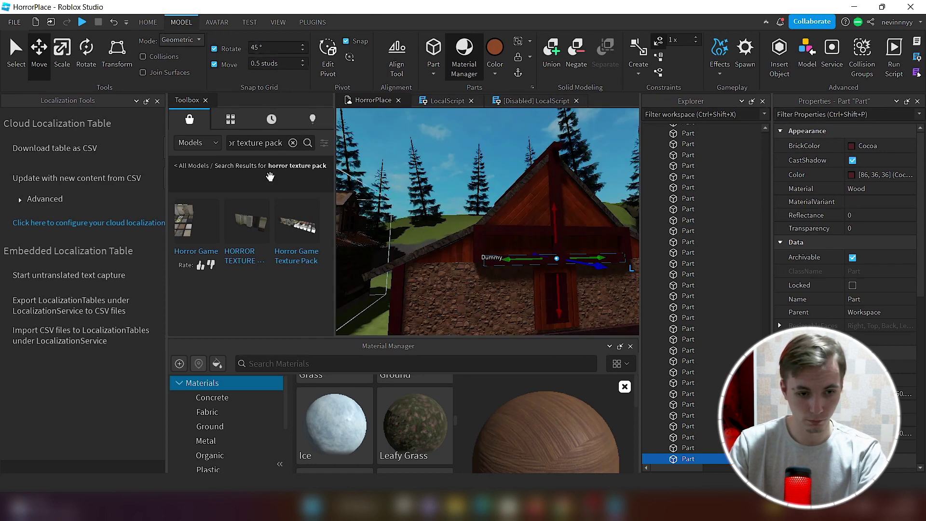
# - Stretch the lowered beam in both directions so it spans the front wall from corner post to corner post
pyautogui.click(62, 54)
pyautogui.moveTo(473, 266); pyautogui.dragTo(383, 275)
pyautogui.press('w')
pyautogui.moveTo(398, 288); pyautogui.dragTo(424, 294, button='right')
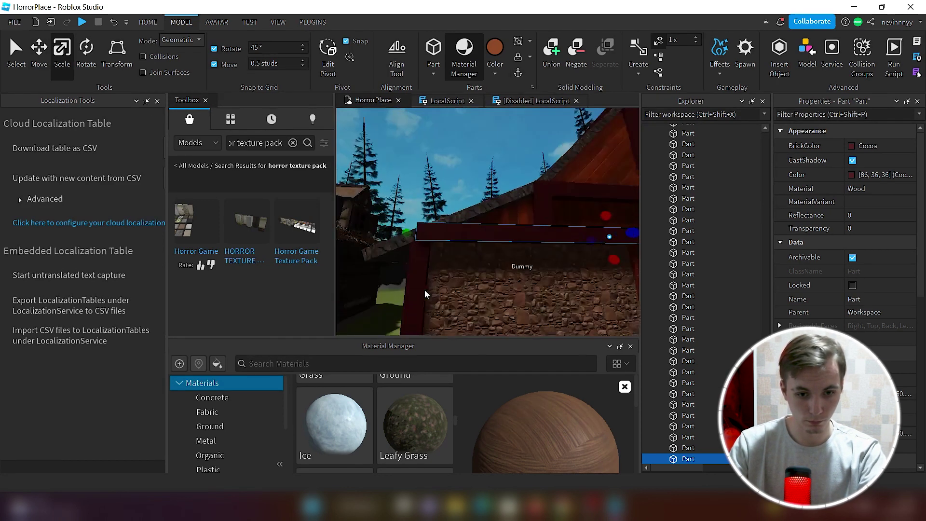
pyautogui.press('a')
pyautogui.moveTo(459, 250); pyautogui.dragTo(455, 248)
pyautogui.moveTo(455, 248); pyautogui.dragTo(522, 248, button='right')
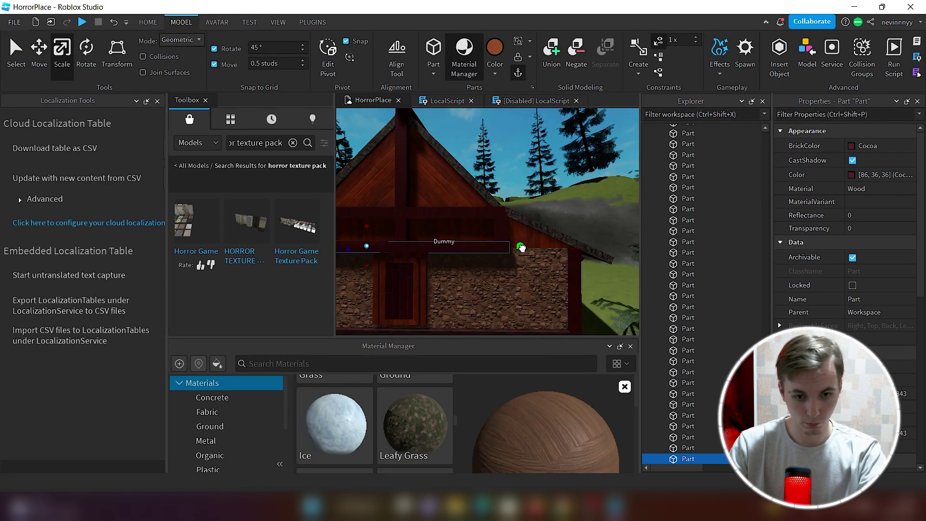
pyautogui.moveTo(591, 249); pyautogui.dragTo(592, 258)
pyautogui.scroll(3, 592, 261)
pyautogui.press('a')
pyautogui.moveTo(591, 260); pyautogui.dragTo(467, 223, button='right')
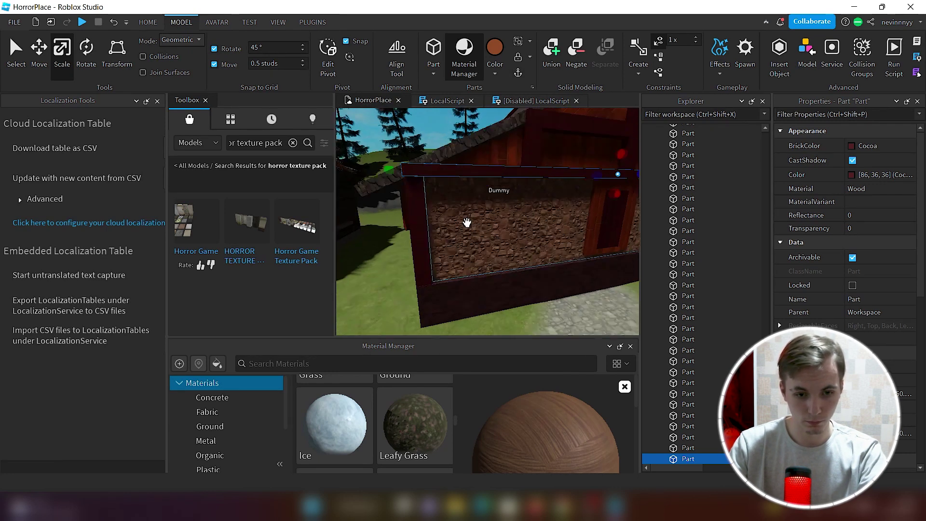
pyautogui.press('w')
# - Delete the vertical post, the horizontal beam and the two short side posts from the rear gable
pyautogui.click(44, 53)
pyautogui.press('d')
pyautogui.click(533, 291)
pyautogui.press('e')
pyautogui.moveTo(534, 291); pyautogui.dragTo(571, 303, button='right')
pyautogui.press('w')
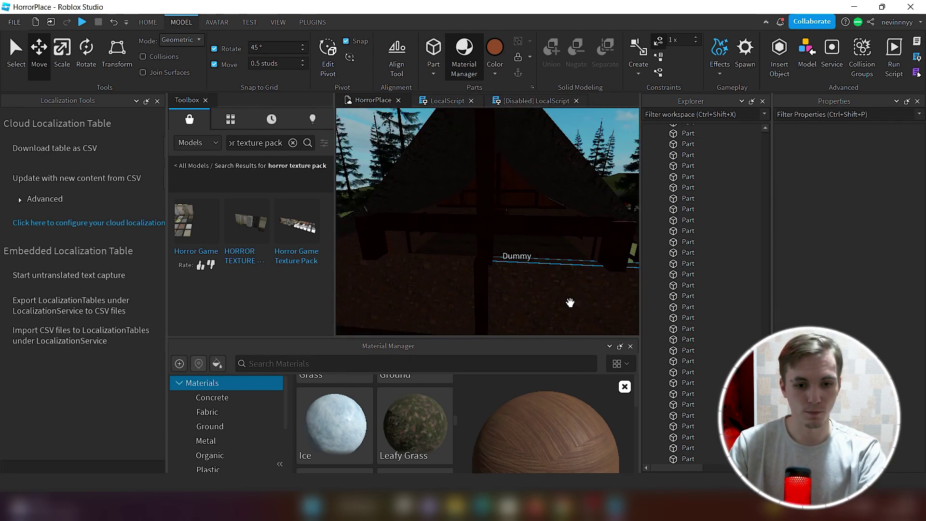
pyautogui.click(483, 220)
pyautogui.keyDown('ctrl'); pyautogui.click(420, 221); pyautogui.keyUp('ctrl')
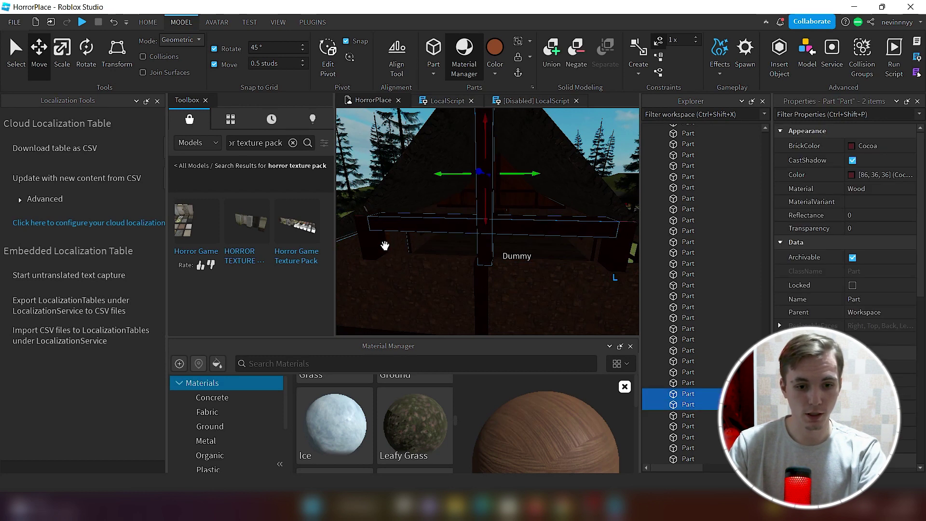
pyautogui.keyDown('ctrl'); pyautogui.click(383, 251); pyautogui.keyUp('ctrl')
pyautogui.moveTo(590, 230); pyautogui.dragTo(595, 235, button='right')
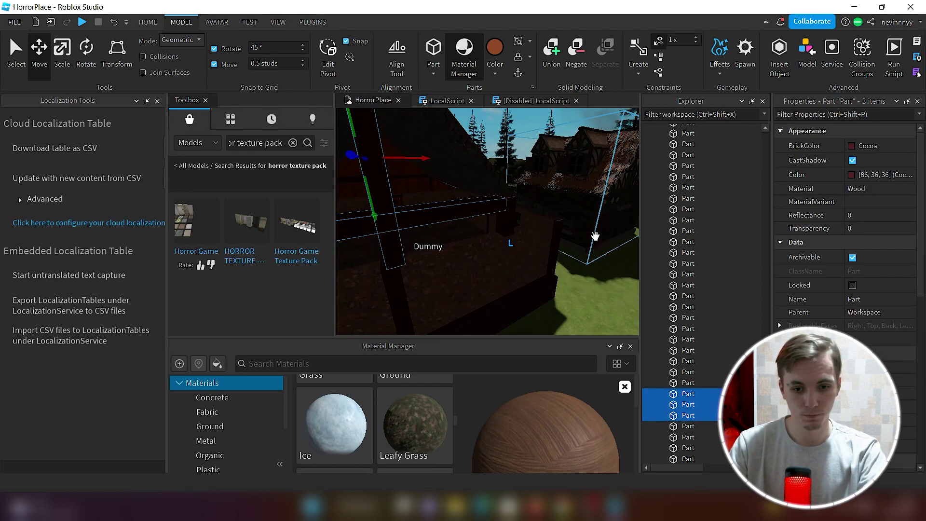
pyautogui.keyDown('ctrl'); pyautogui.click(509, 227); pyautogui.keyUp('ctrl')
pyautogui.moveTo(545, 279); pyautogui.dragTo(544, 279, button='right')
pyautogui.press('Delete')
pyautogui.moveTo(540, 186); pyautogui.dragTo(540, 186, button='right')
pyautogui.press('s')
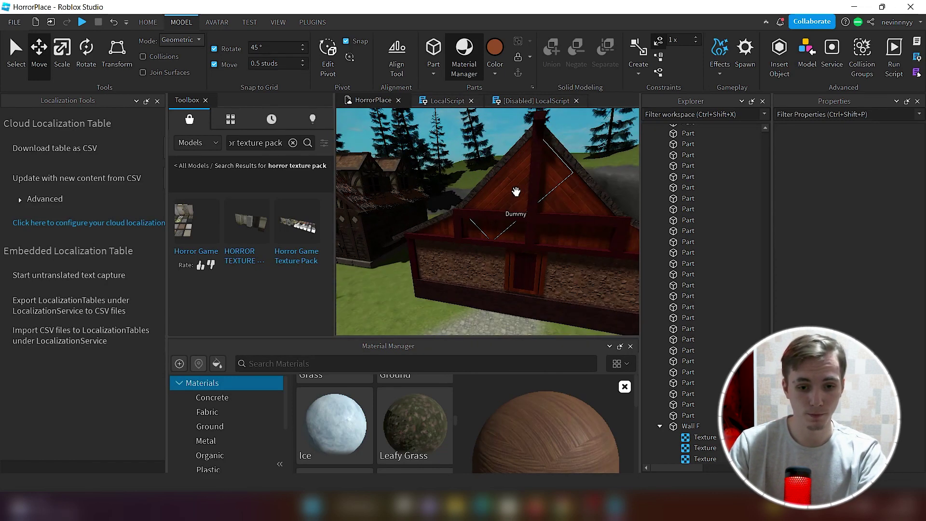
# - Group the front gable's plank panels, posts and beams into one model
pyautogui.click(516, 193)
pyautogui.keyDown('ctrl'); pyautogui.click(562, 201); pyautogui.keyUp('ctrl')
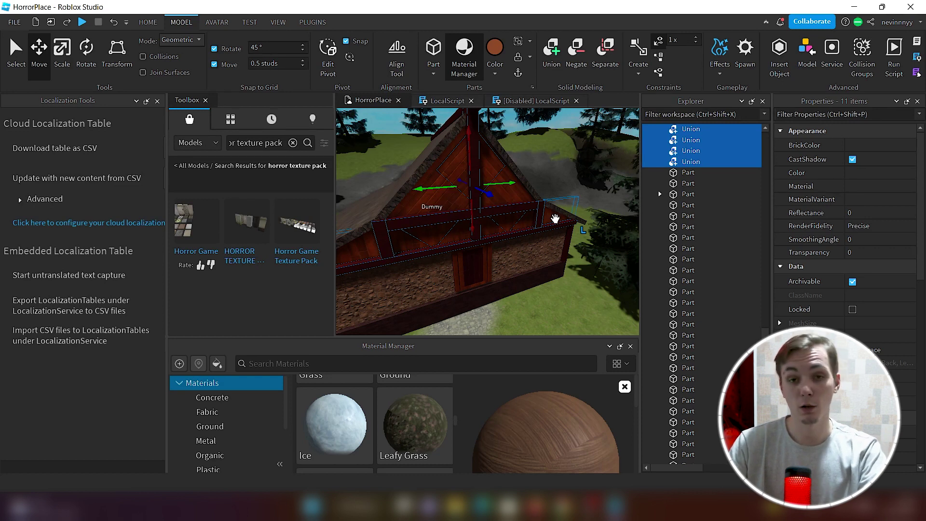
pyautogui.hotkey('ctrl', 'g')
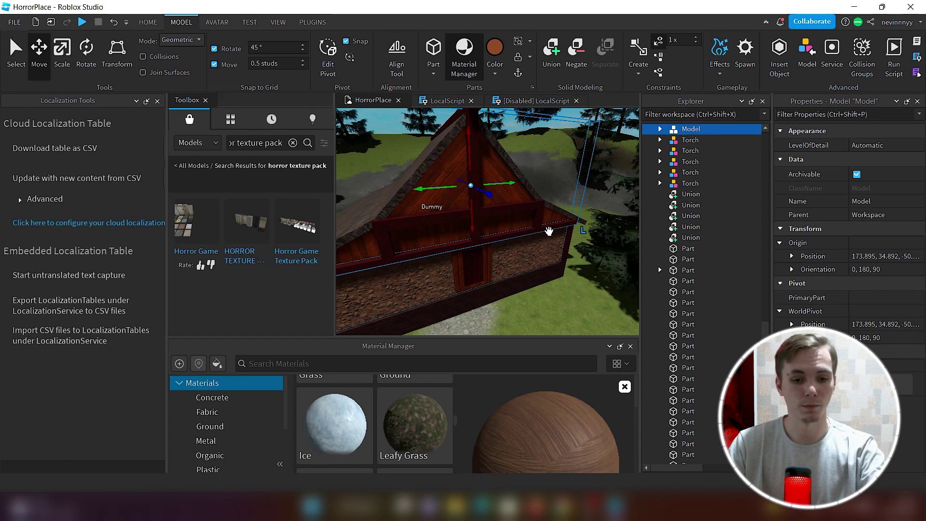
# - Duplicate the front gable model and move the copy to the rear end of the house
pyautogui.hotkey('ctrl', 'd')
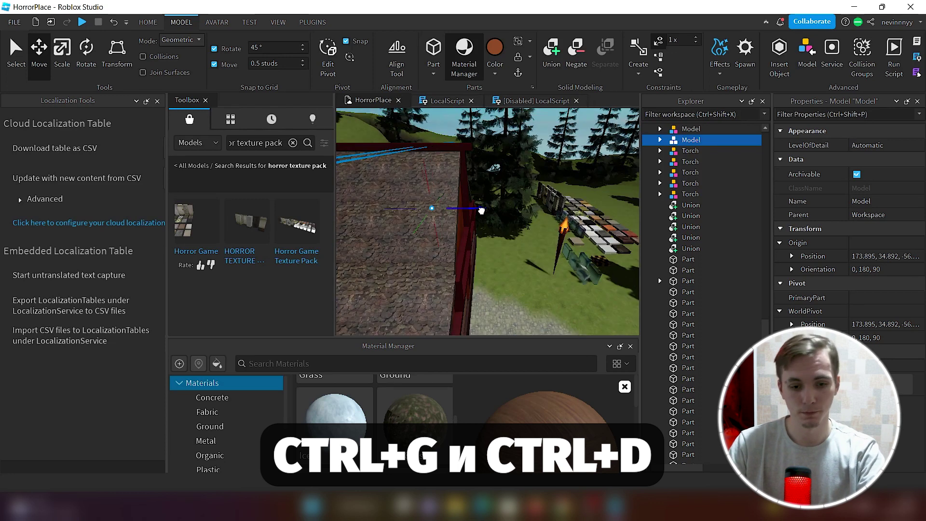
pyautogui.moveTo(480, 209); pyautogui.dragTo(534, 227)
pyautogui.moveTo(508, 230); pyautogui.dragTo(530, 252, button='right')
pyautogui.click(530, 253)
pyautogui.click(473, 183)
pyautogui.click(577, 275)
pyautogui.moveTo(577, 275); pyautogui.dragTo(579, 275, button='right')
pyautogui.scroll(-4, 577, 275)
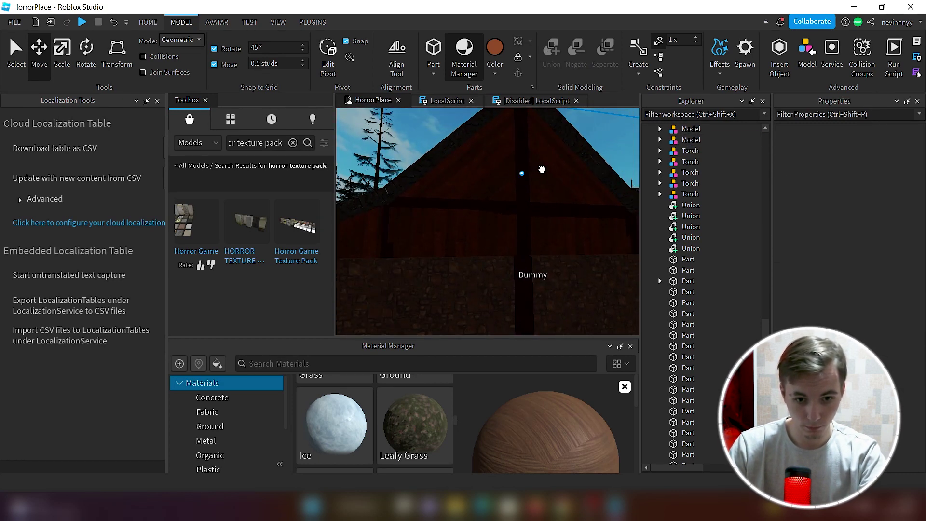
# - Turn the copied gable around to face outward and align it with the rear wall under the roof
pyautogui.click(542, 169)
pyautogui.moveTo(618, 197); pyautogui.dragTo(585, 180, button='right')
pyautogui.hotkey('ctrl', 'r')
pyautogui.hotkey('ctrl', 'r')
pyautogui.click(583, 236)
pyautogui.moveTo(538, 256); pyautogui.dragTo(540, 254, button='right')
pyautogui.click(540, 255)
pyautogui.moveTo(500, 238); pyautogui.dragTo(504, 238)
pyautogui.moveTo(504, 257); pyautogui.dragTo(505, 256, button='right')
pyautogui.moveTo(515, 211); pyautogui.dragTo(511, 212)
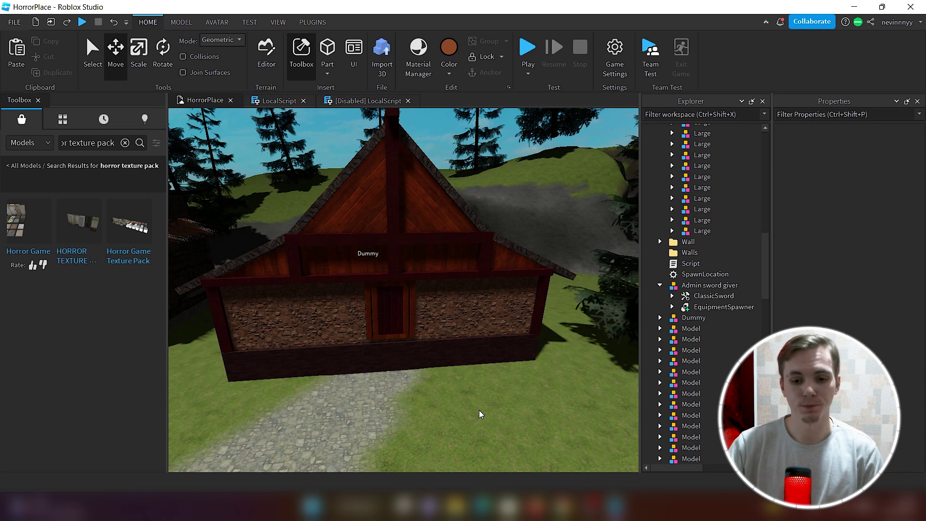
# - Unlock the Wall F part so it can be selected in the scene
pyautogui.scroll(-15, 709, 251)
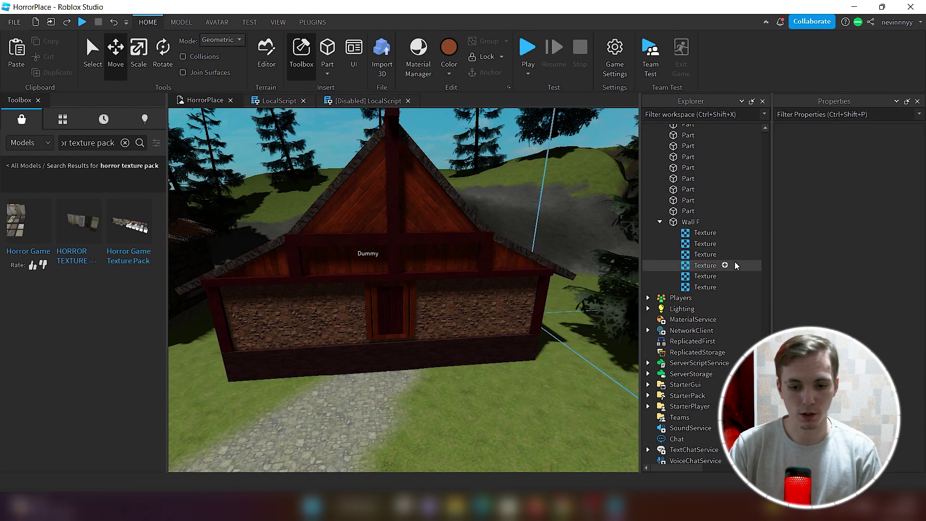
pyautogui.click(690, 222)
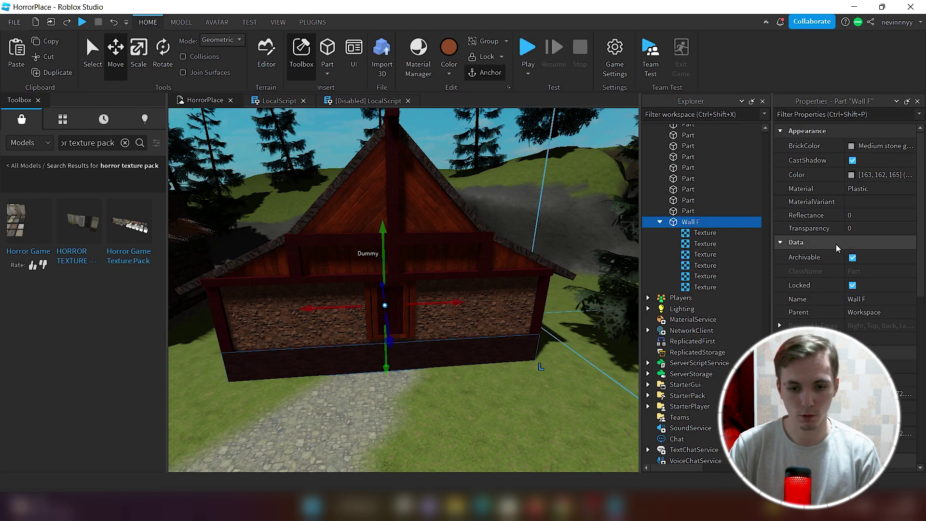
pyautogui.click(852, 285)
# - Find the Pine Cone wood-plank floor among the house parts and unlock it
pyautogui.click(684, 214)
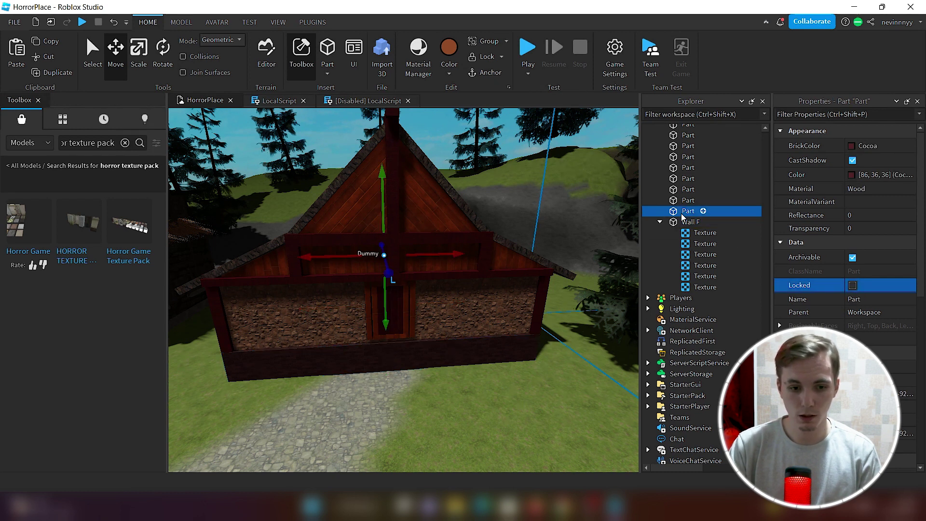
pyautogui.press('f')
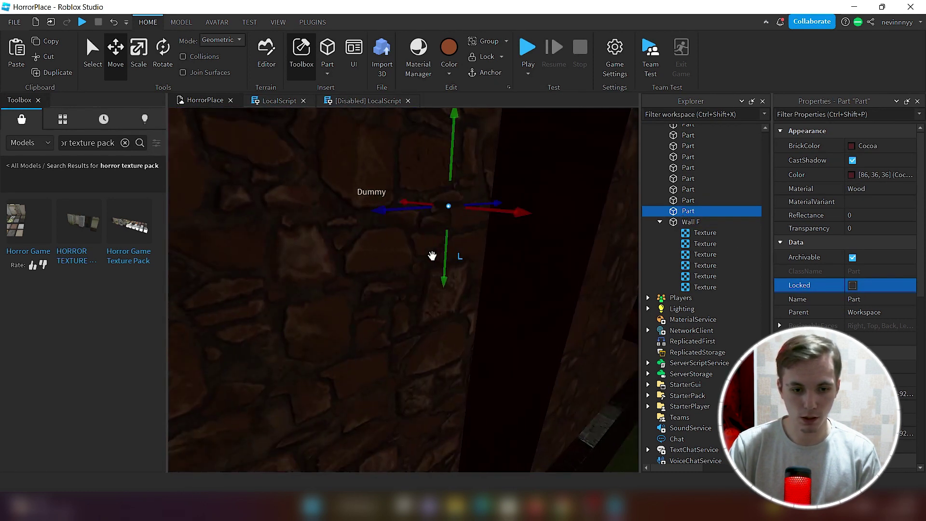
pyautogui.moveTo(433, 256); pyautogui.dragTo(432, 261, button='right')
pyautogui.click(688, 167)
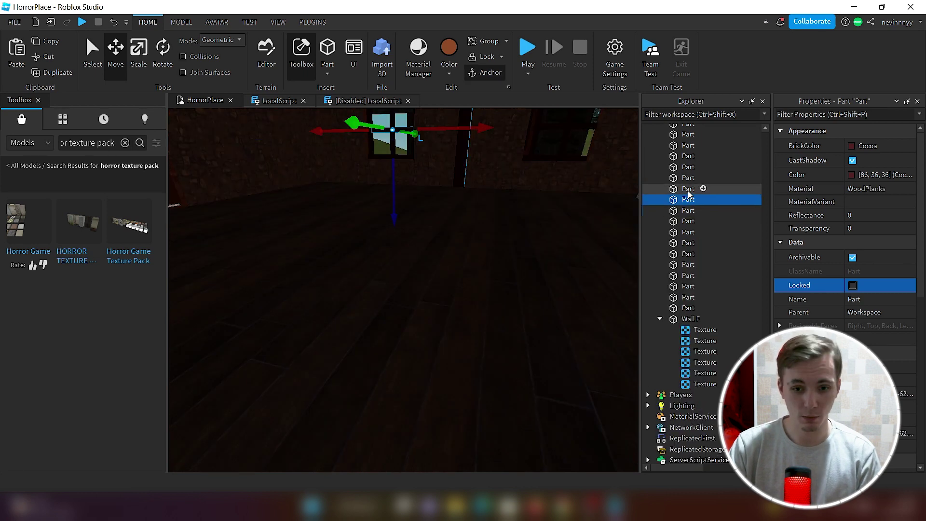
pyautogui.click(689, 189)
pyautogui.click(689, 178)
pyautogui.click(690, 167)
pyautogui.click(690, 156)
pyautogui.click(691, 145)
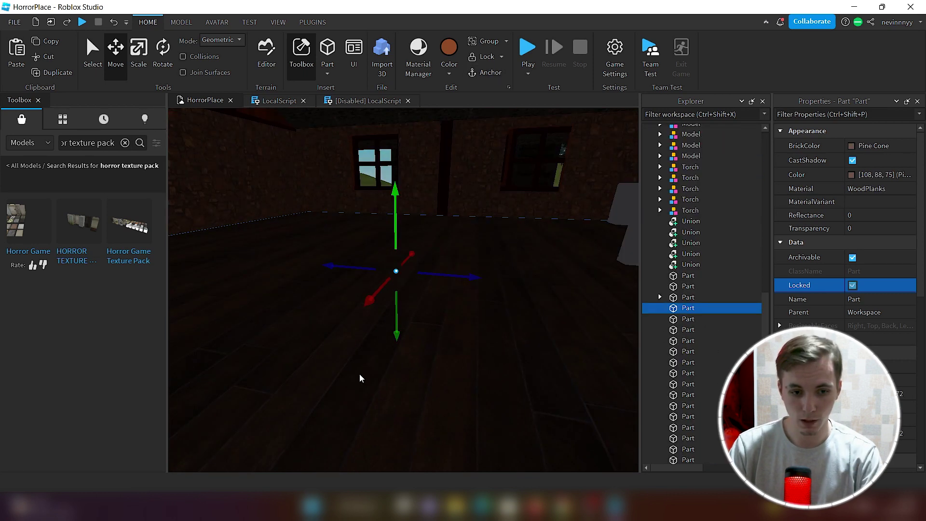
# - Select the whole house from above and group all its pieces into a single model
pyautogui.moveTo(360, 378); pyautogui.dragTo(360, 378, button='right')
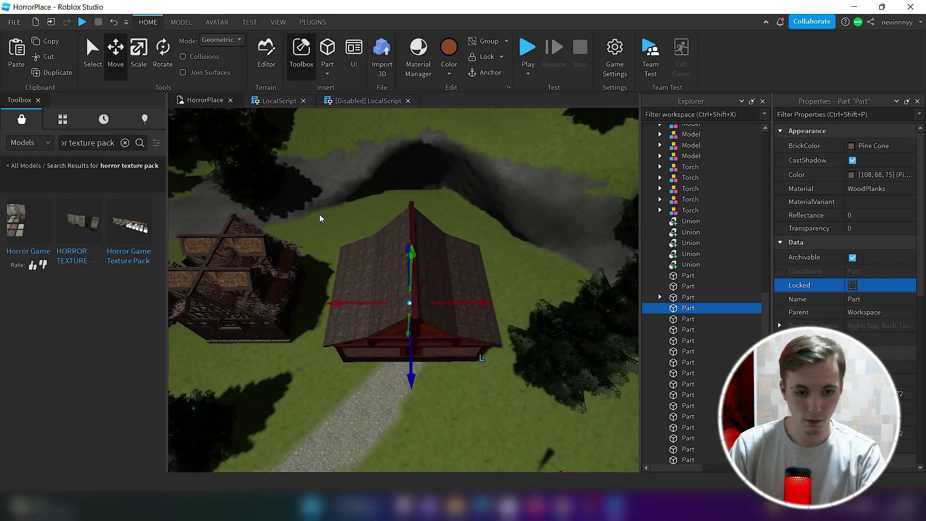
pyautogui.moveTo(320, 212); pyautogui.dragTo(529, 401)
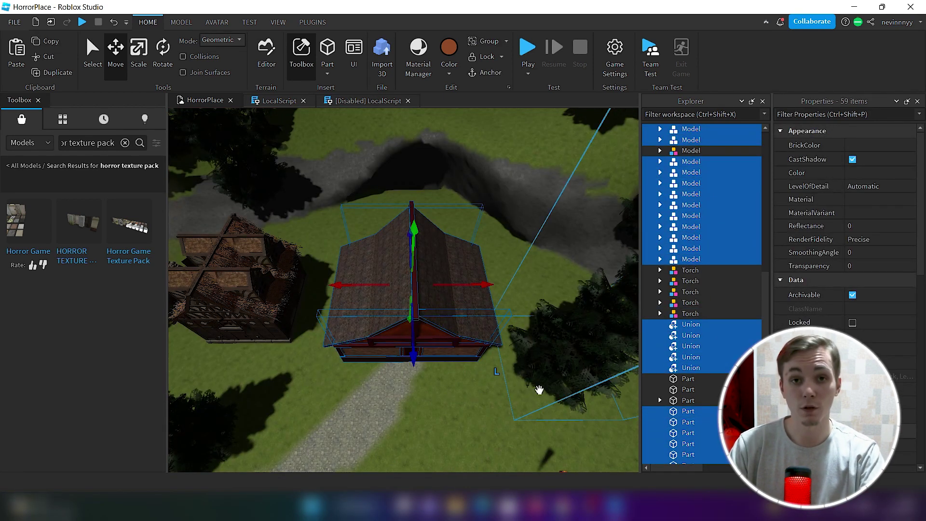
pyautogui.hotkey('ctrl', 'g')
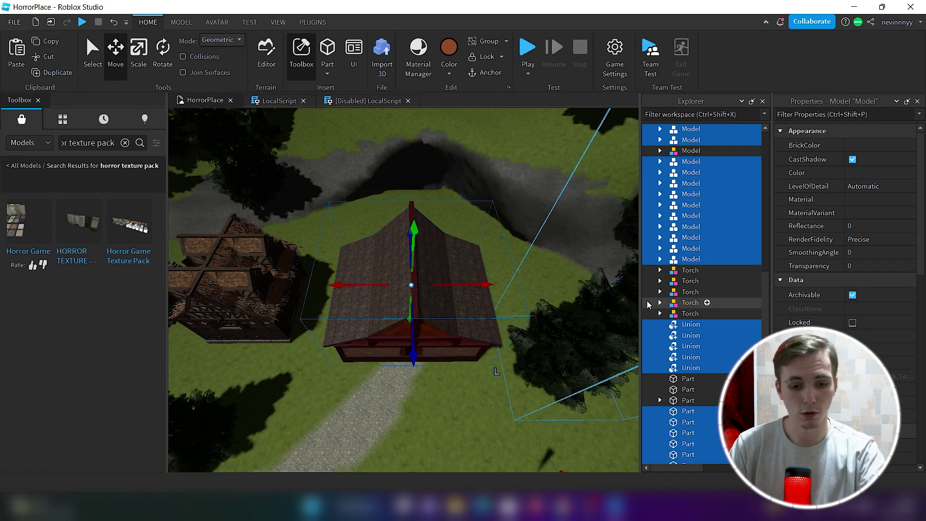
pyautogui.click(448, 415)
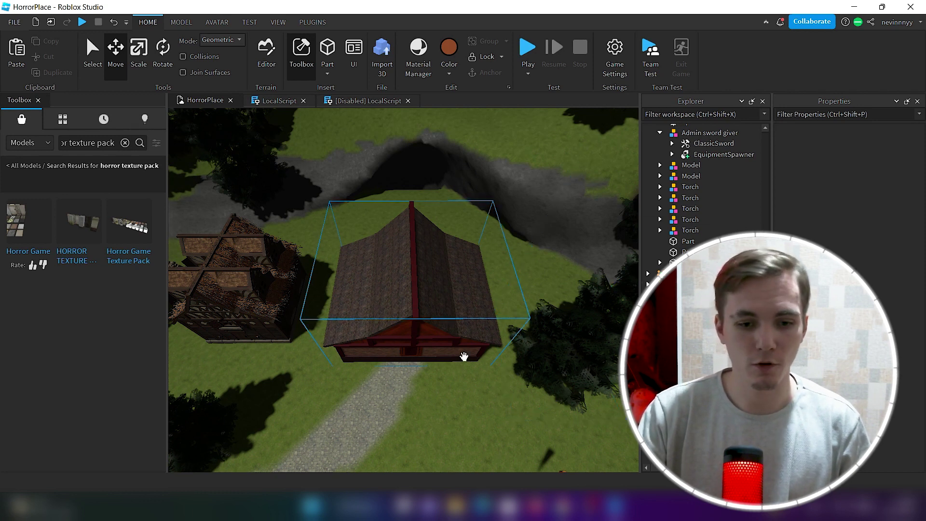
# - Locate the grouped house model in the workspace hierarchy and rename it WithHous
pyautogui.scroll(6, 479, 380)
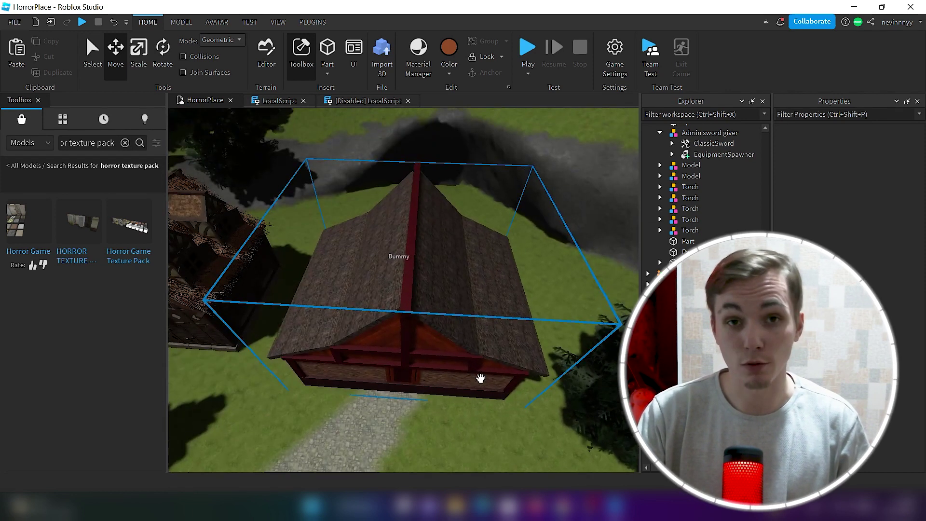
pyautogui.scroll(5, 480, 378)
pyautogui.scroll(-4, 481, 378)
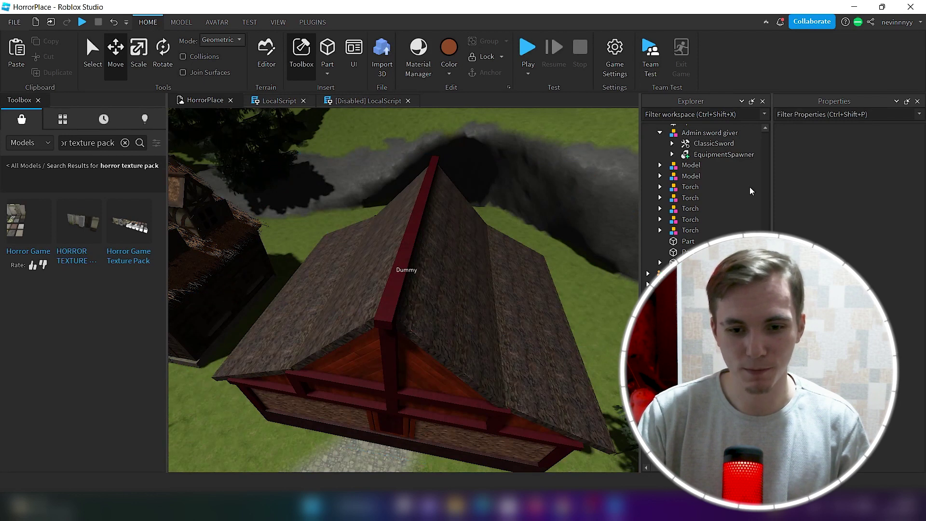
pyautogui.scroll(-6, 707, 226)
pyautogui.scroll(1, 708, 237)
pyautogui.scroll(10, 708, 237)
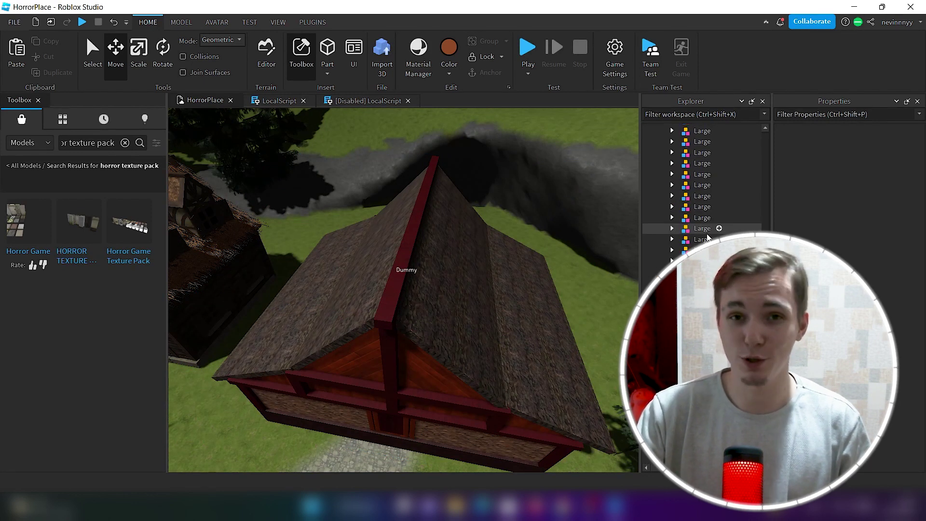
pyautogui.click(697, 357)
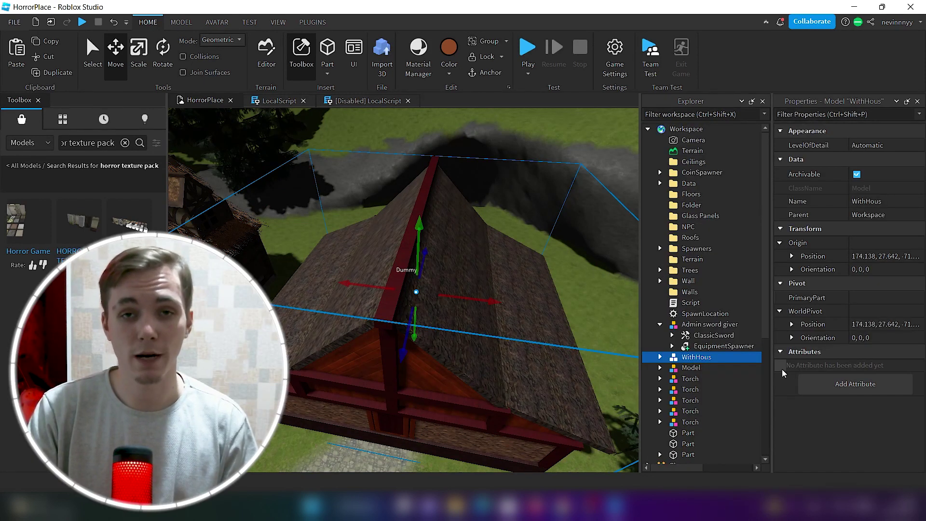
# - Save the WithHous model to Roblox with marketplace distribution and comments enabled, and submit the asset
pyautogui.rightClick(694, 357)
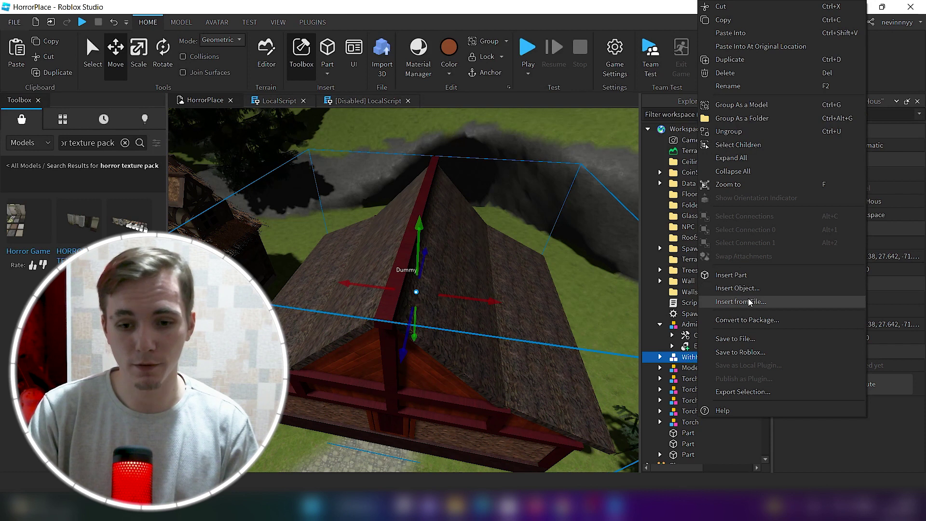
pyautogui.click(754, 353)
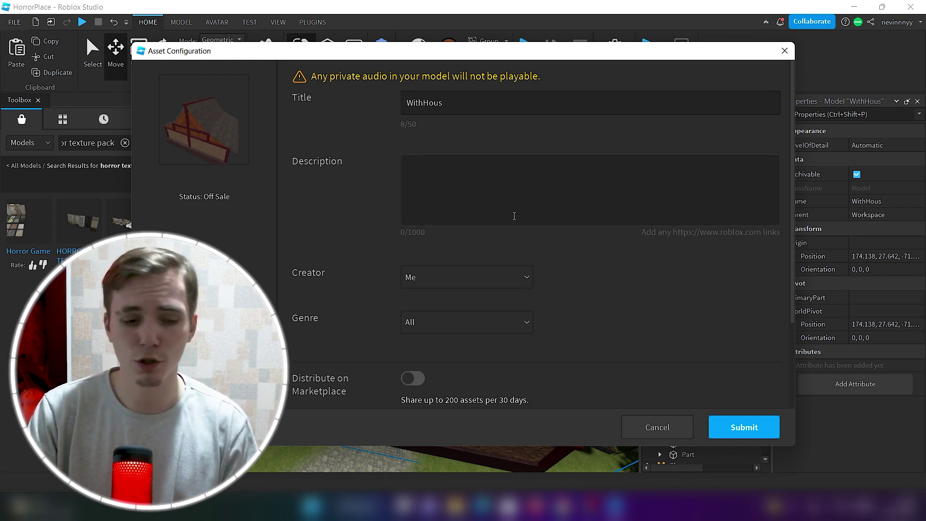
pyautogui.scroll(-3, 560, 239)
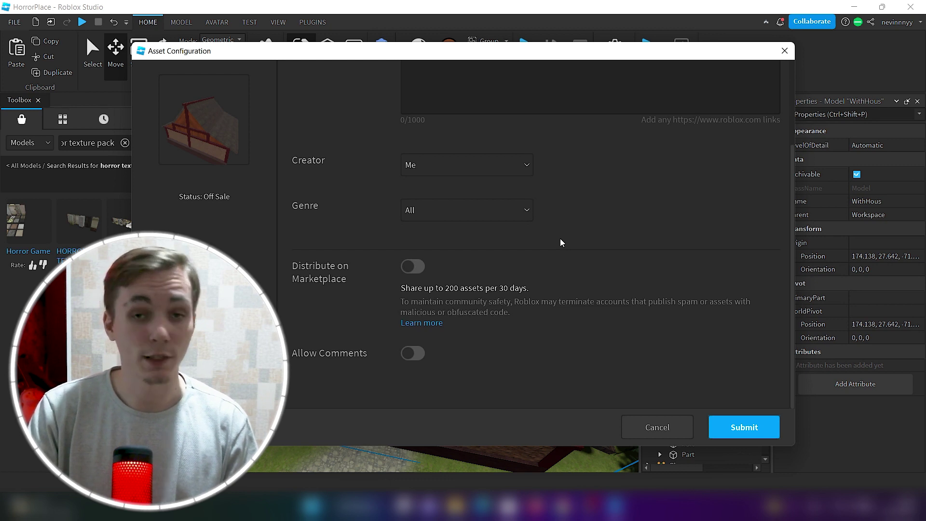
pyautogui.click(414, 268)
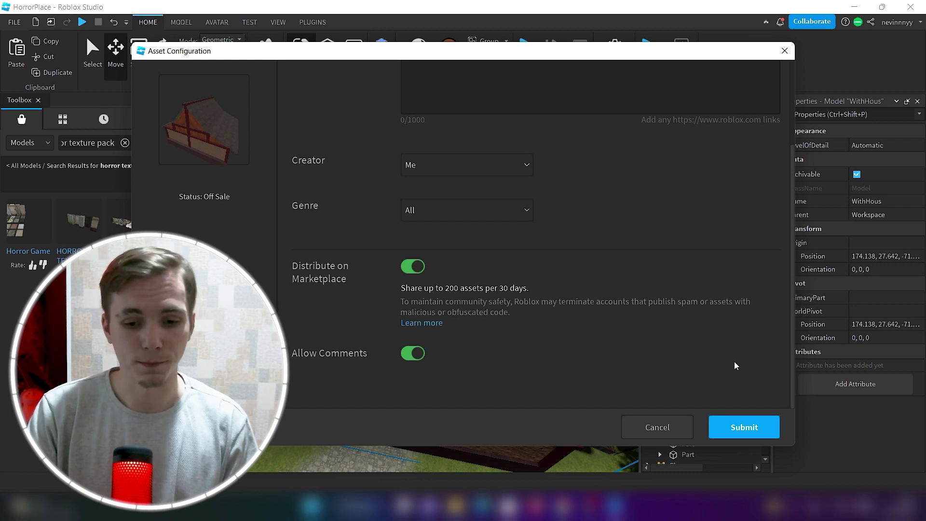
pyautogui.click(746, 431)
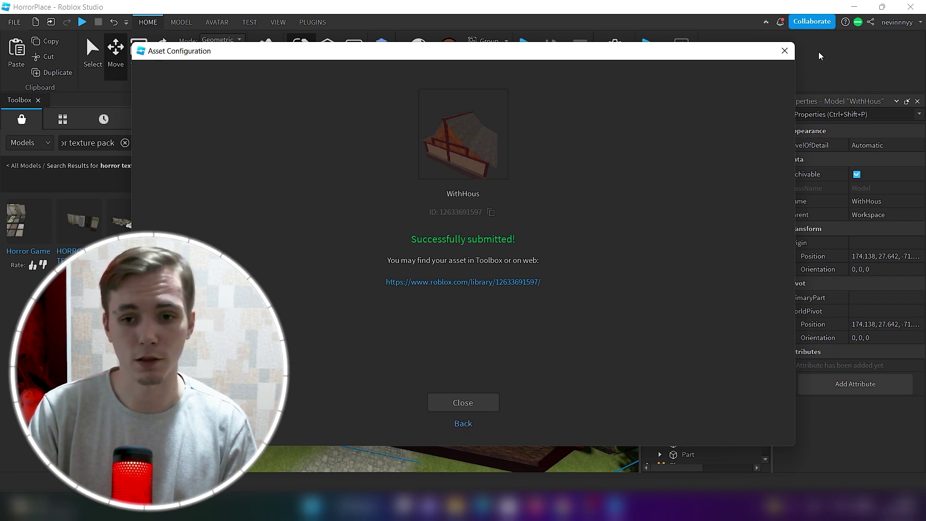
pyautogui.click(786, 52)
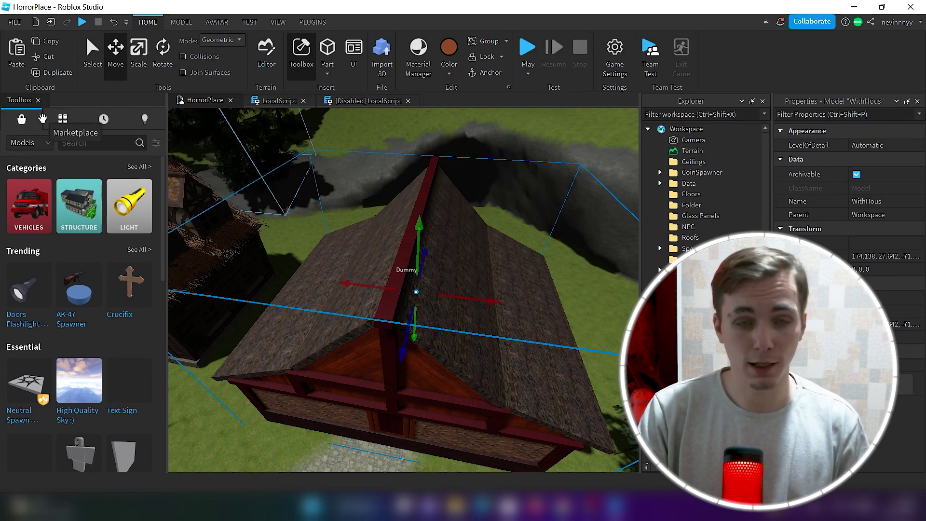
# - Show the models in the own inventory and view the finished house from the front
pyautogui.click(145, 121)
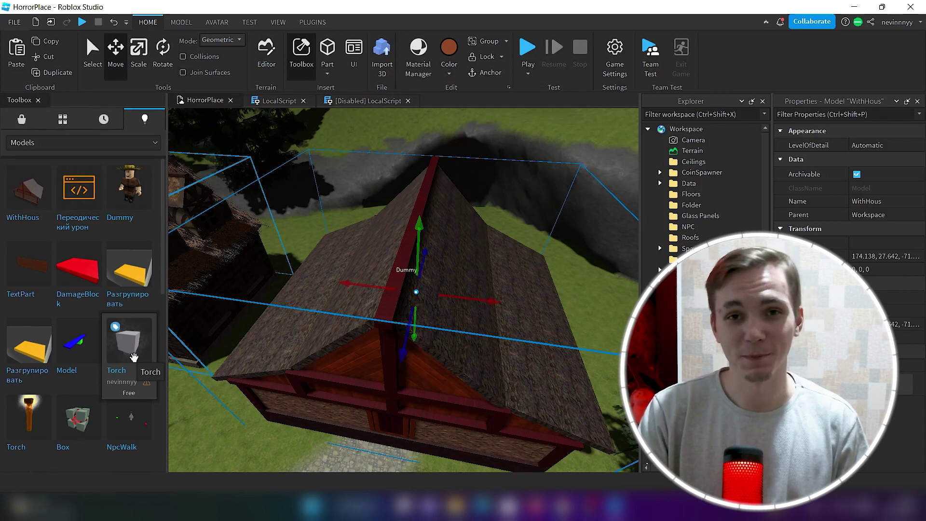
pyautogui.moveTo(446, 292); pyautogui.dragTo(522, 284, button='right')
pyautogui.scroll(-5, 522, 285)
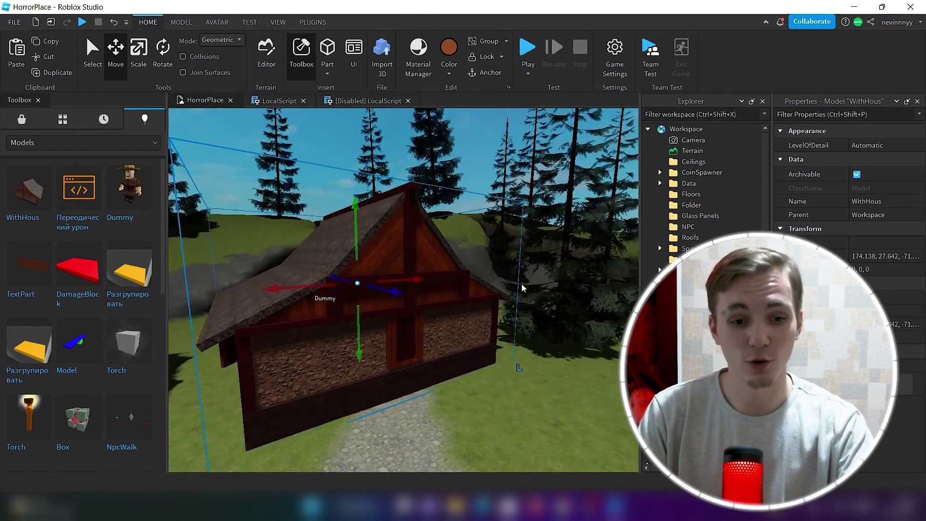